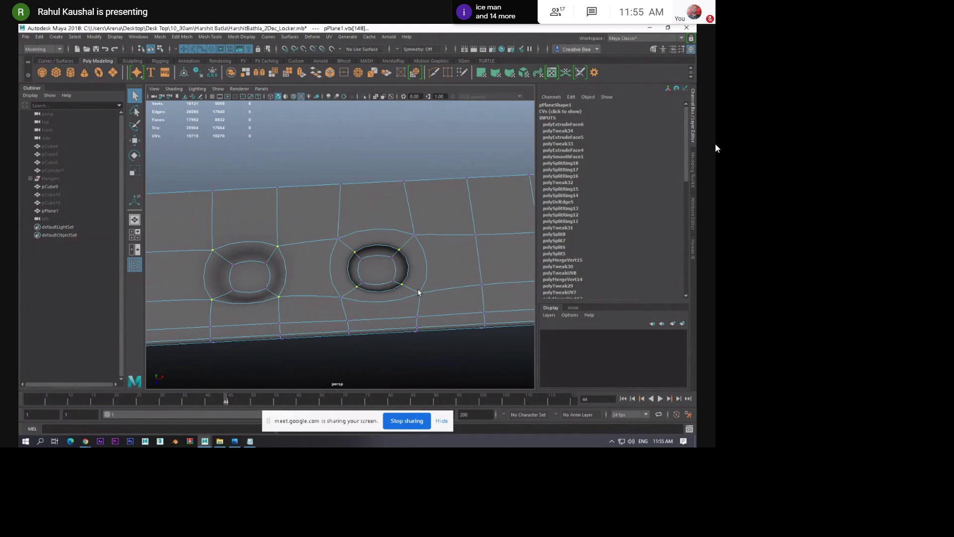
# Insert a lengthwise edge loop through the middle of the two recesses on the plate
pyautogui.moveTo(253, 245)
pyautogui.keyDown('alt'); pyautogui.mouseDown()
pyautogui.moveTo(267, 228)
pyautogui.moveTo(258, 234)
pyautogui.mouseUp(); pyautogui.keyUp('alt')
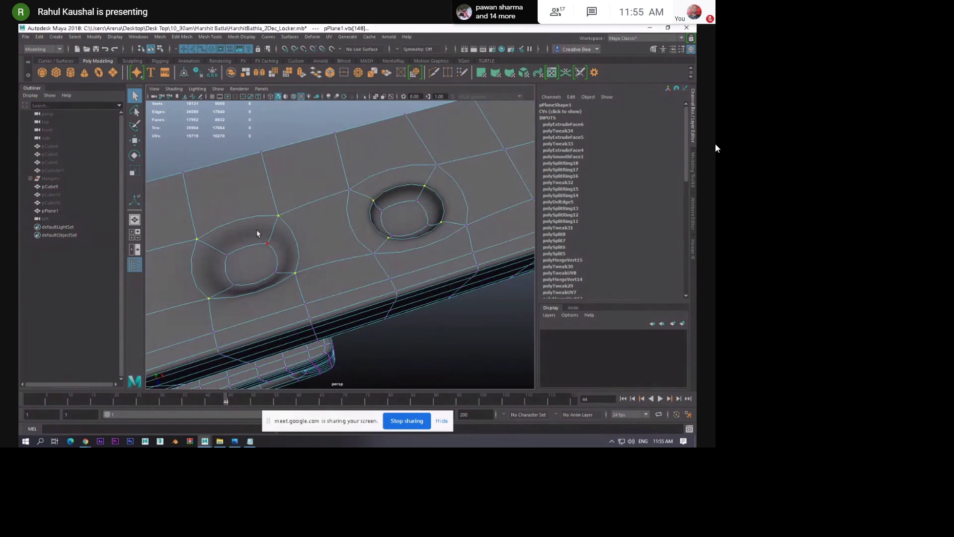
pyautogui.keyDown('alt'); pyautogui.moveTo(296, 259); pyautogui.dragTo(338, 240); pyautogui.keyUp('alt')
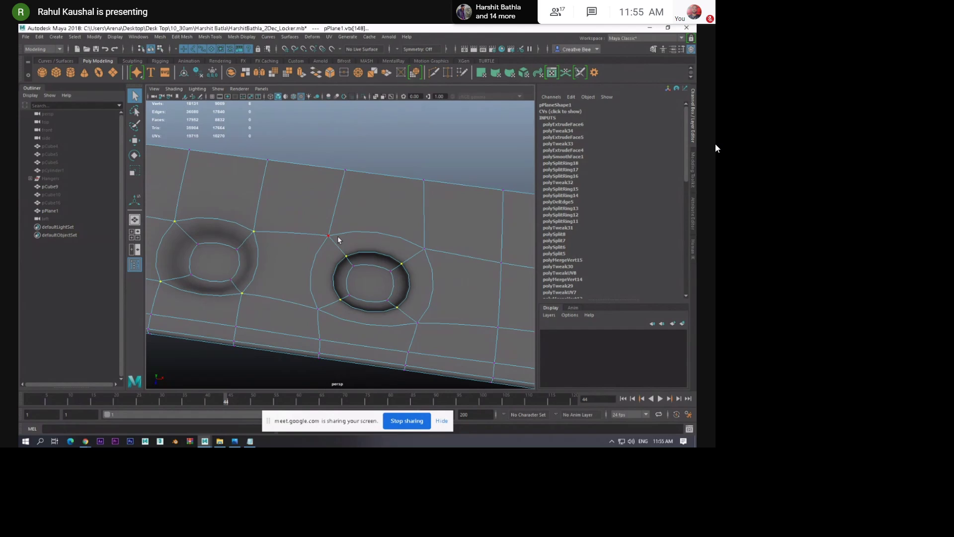
pyautogui.scroll(-5, 338, 237)
pyautogui.keyDown('alt'); pyautogui.moveTo(426, 297); pyautogui.dragTo(330, 237); pyautogui.keyUp('alt')
pyautogui.click(321, 191)
pyautogui.scroll(5, 347, 264)
pyautogui.press('1')
pyautogui.click(355, 252)
pyautogui.click(287, 171)
pyautogui.keyDown('ctrl'); pyautogui.moveTo(287, 172); pyautogui.dragTo(300, 196, button='right'); pyautogui.keyUp('ctrl')
# Insert a crosswise edge loop through the middle of the second, sharper recess and display the plate smoothed
pyautogui.click(353, 235)
pyautogui.press('g')
pyautogui.keyDown('alt'); pyautogui.moveTo(323, 230); pyautogui.dragTo(364, 285); pyautogui.keyUp('alt')
pyautogui.press('3')
pyautogui.scroll(7, 364, 285)
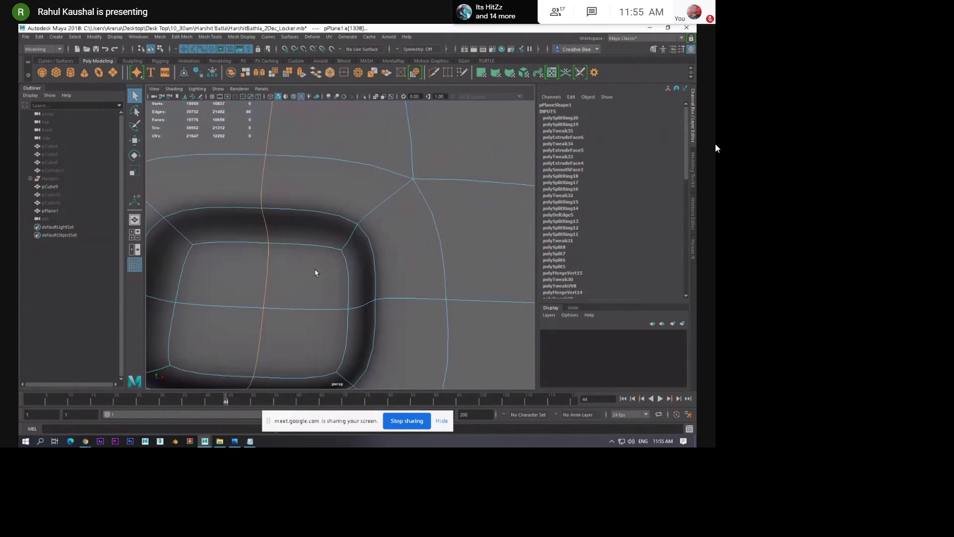
# Examine the edge flow around the second recess and along the plate in smoothed display
pyautogui.scroll(-5, 391, 275)
pyautogui.keyDown('alt'); pyautogui.moveTo(272, 275); pyautogui.dragTo(323, 256, button='middle'); pyautogui.keyUp('alt')
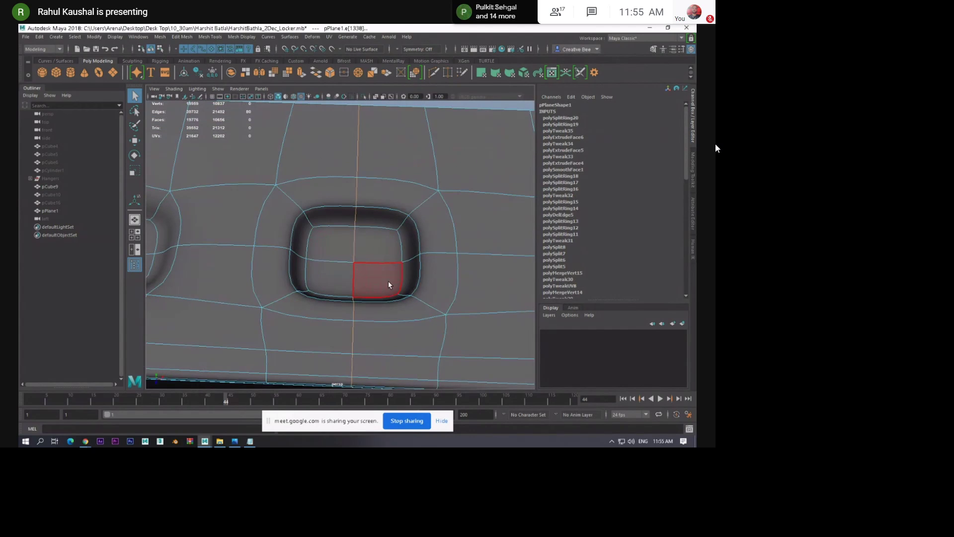
pyautogui.scroll(-4, 349, 247)
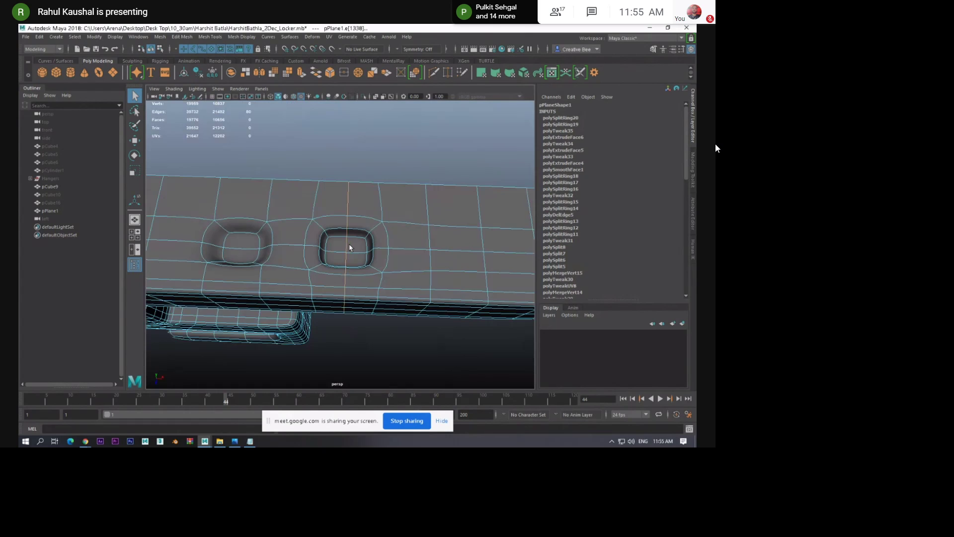
pyautogui.press('F11')
pyautogui.keyDown('alt'); pyautogui.moveTo(349, 245); pyautogui.dragTo(357, 263); pyautogui.keyUp('alt')
pyautogui.press('F8')
pyautogui.click(368, 164)
pyautogui.keyDown('alt'); pyautogui.moveTo(353, 312); pyautogui.dragTo(295, 260, button='middle'); pyautogui.keyUp('alt')
pyautogui.click(326, 268)
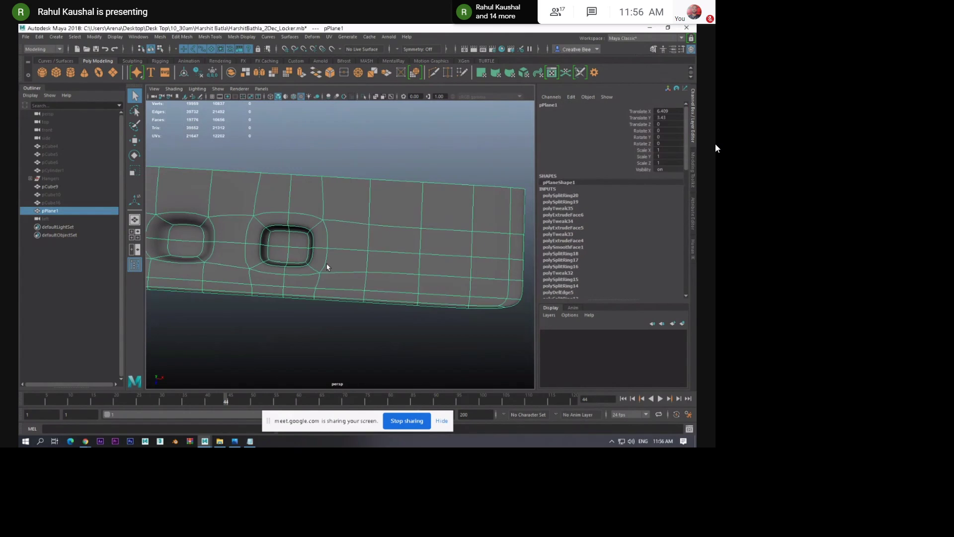
# Extrude the two-by-two block of faces near the plate's free end and inset it slightly
pyautogui.keyDown('alt'); pyautogui.moveTo(414, 284); pyautogui.dragTo(370, 284, button='middle'); pyautogui.keyUp('alt')
pyautogui.press('F11')
pyautogui.click(355, 244)
pyautogui.keyDown('shift'); pyautogui.click(359, 264); pyautogui.keyUp('shift')
pyautogui.press('e')
pyautogui.press('r')
pyautogui.keyDown('shift'); pyautogui.click(403, 243); pyautogui.keyUp('shift')
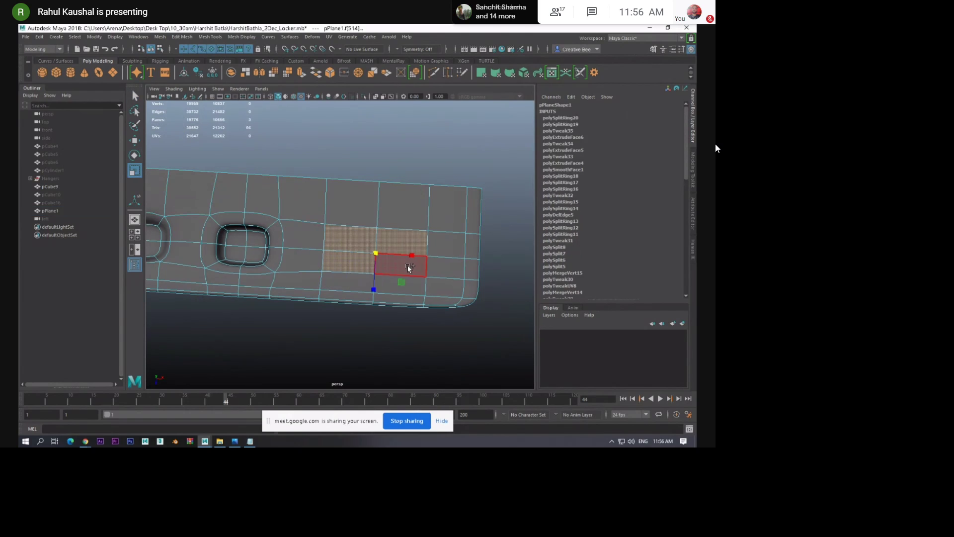
pyautogui.keyDown('shift'); pyautogui.click(408, 267); pyautogui.keyUp('shift')
pyautogui.hotkey('ctrl', 'e')
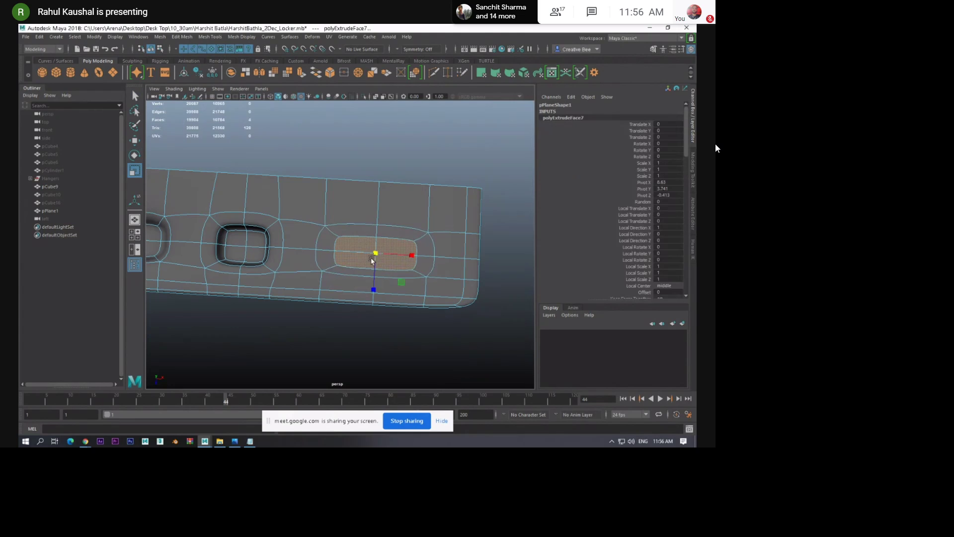
# Extrude the inset faces again and push them into the plate to form a long rectangular recess
pyautogui.press('q')
pyautogui.keyDown('alt'); pyautogui.moveTo(372, 260); pyautogui.dragTo(410, 270); pyautogui.keyUp('alt')
pyautogui.press('1')
pyautogui.press('w')
pyautogui.press('e')
pyautogui.scroll(3, 409, 269)
pyautogui.press('r')
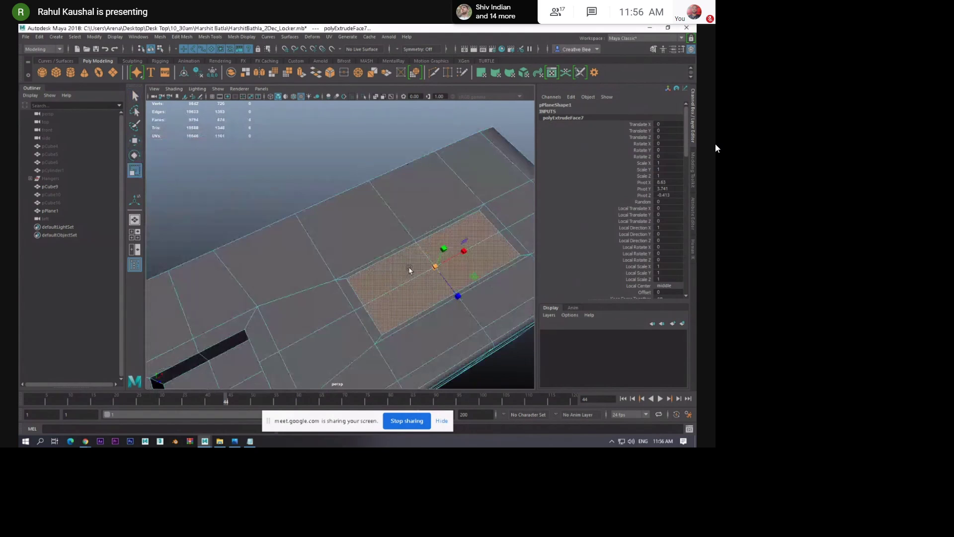
pyautogui.keyDown('alt'); pyautogui.moveTo(410, 269); pyautogui.dragTo(371, 260, button='middle'); pyautogui.keyUp('alt')
pyautogui.moveTo(418, 286); pyautogui.dragTo(313, 273)
pyautogui.press('w')
pyautogui.hotkey('ctrl', 'e')
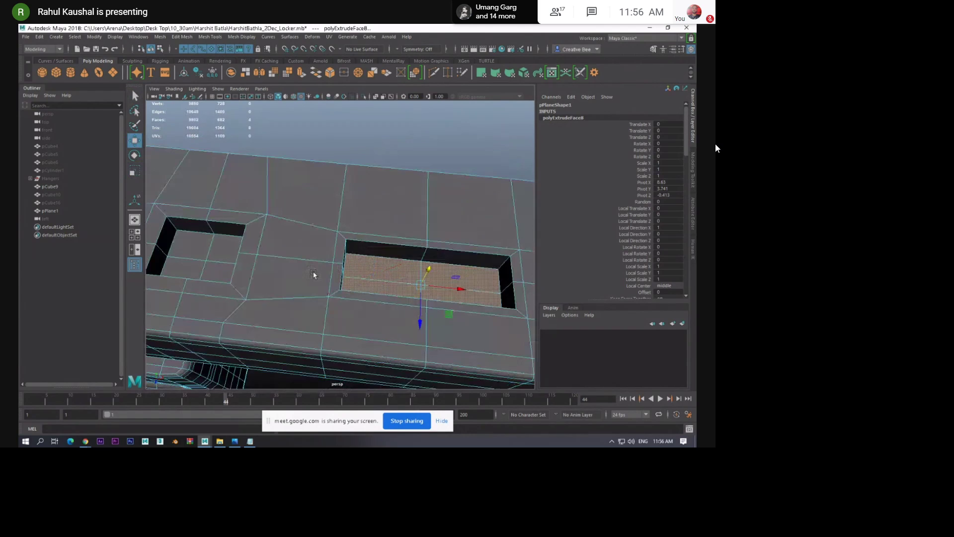
# Inspect the three recesses in smoothed display, comparing the shading and wireframe of their rounded corners
pyautogui.keyDown('alt'); pyautogui.moveTo(313, 273); pyautogui.dragTo(356, 253, button='middle'); pyautogui.keyUp('alt')
pyautogui.press('3')
pyautogui.press('F8')
pyautogui.scroll(-5, 387, 198)
pyautogui.click(416, 183)
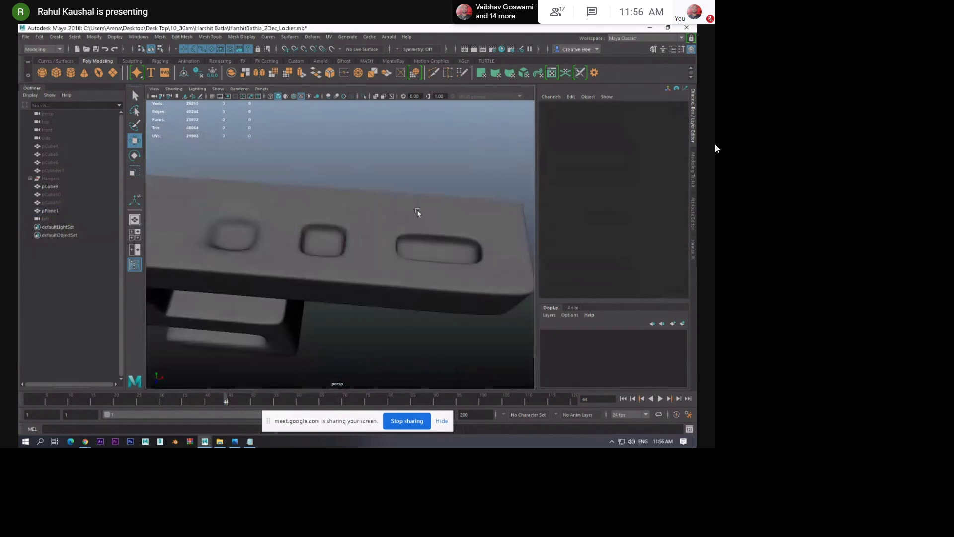
pyautogui.keyDown('alt'); pyautogui.moveTo(417, 212); pyautogui.dragTo(404, 247); pyautogui.keyUp('alt')
pyautogui.keyDown('alt'); pyautogui.moveTo(401, 264); pyautogui.dragTo(371, 246, button='middle'); pyautogui.keyUp('alt')
pyautogui.scroll(4, 368, 246)
pyautogui.keyDown('alt'); pyautogui.moveTo(351, 244); pyautogui.dragTo(375, 241); pyautogui.keyUp('alt')
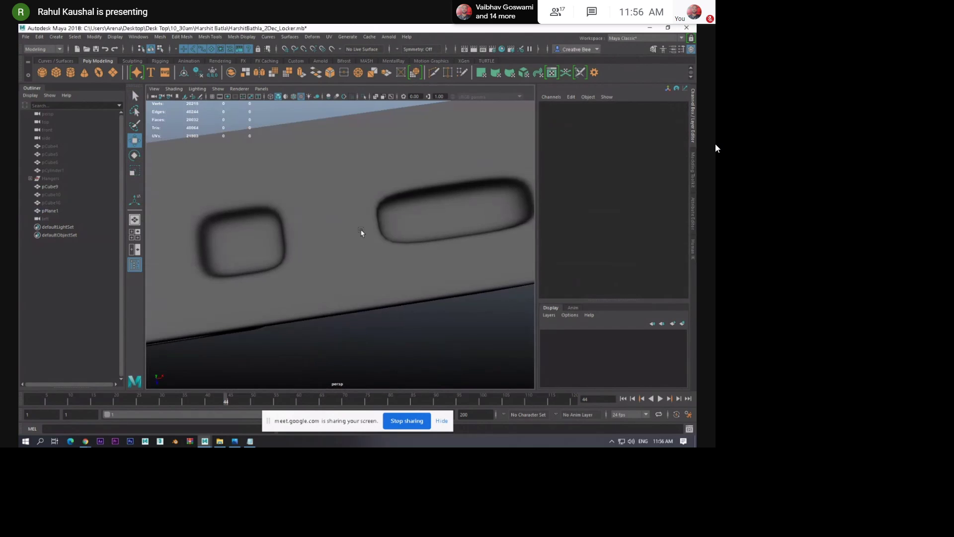
pyautogui.click(298, 254)
pyautogui.keyDown('alt'); pyautogui.moveTo(280, 225); pyautogui.dragTo(304, 215, button='middle'); pyautogui.keyUp('alt')
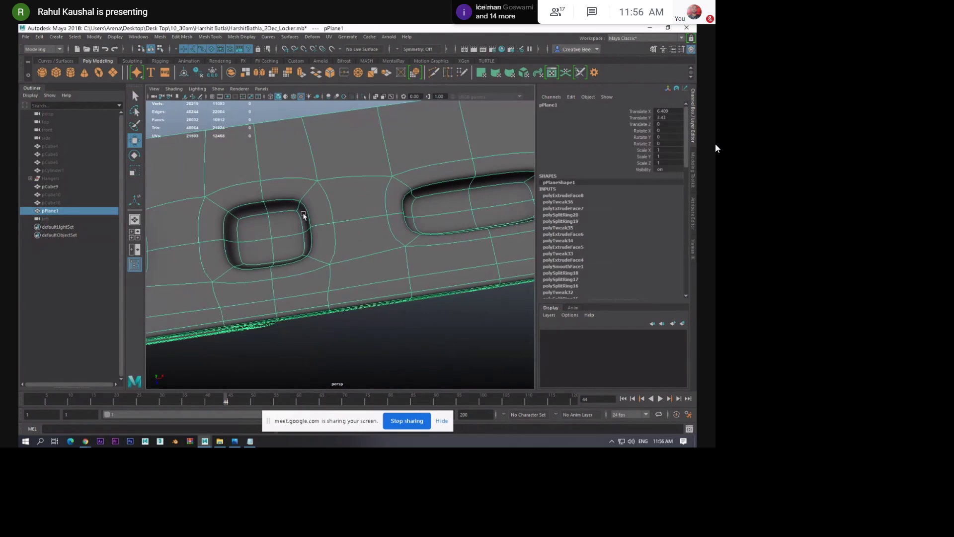
pyautogui.scroll(-5, 343, 241)
pyautogui.click(348, 293)
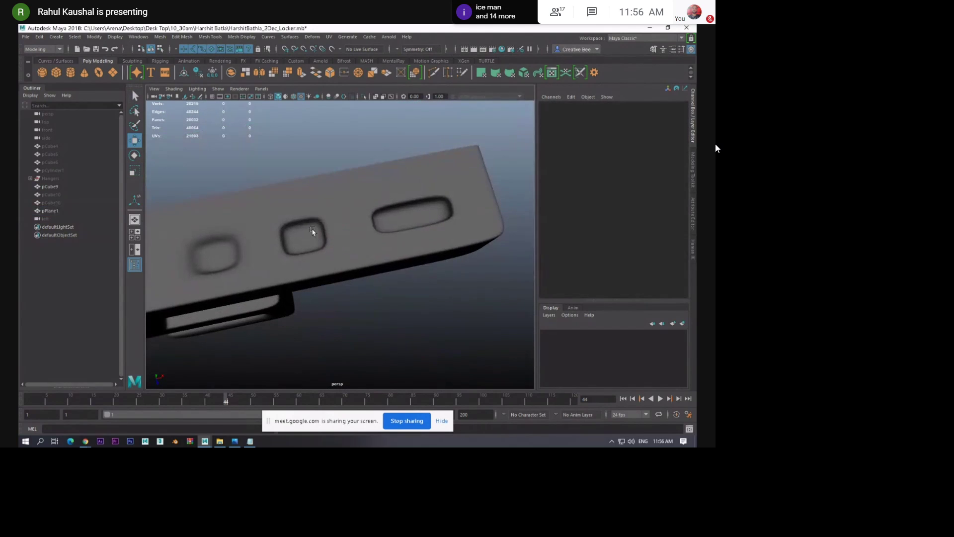
pyautogui.scroll(6, 314, 236)
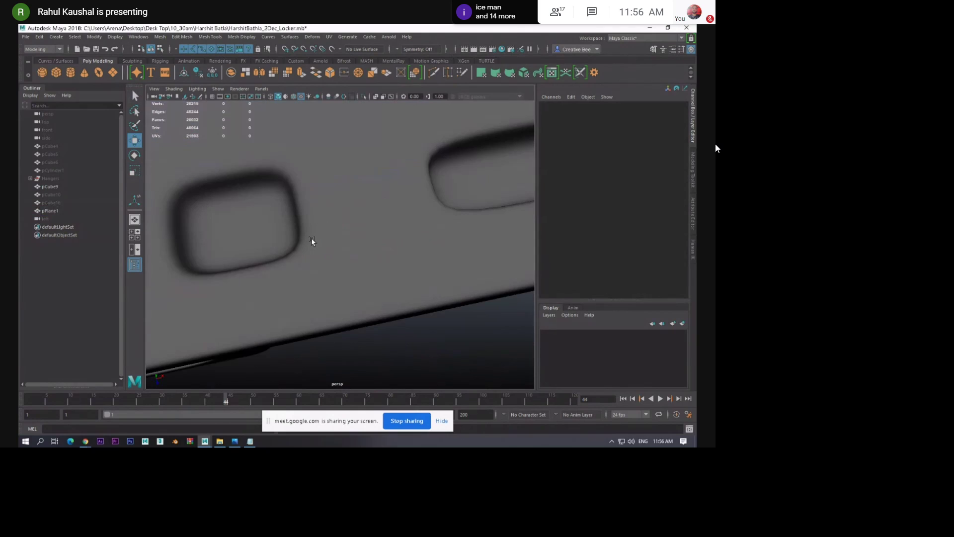
# Extrude the four floor faces of the long recess and scale them slightly inward
pyautogui.click(296, 260)
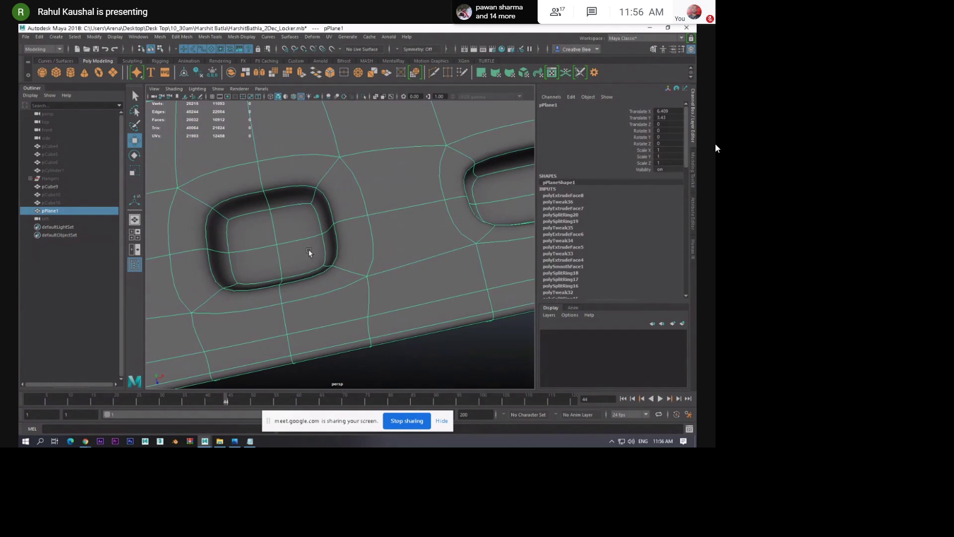
pyautogui.press('F11')
pyautogui.keyDown('alt'); pyautogui.moveTo(516, 189); pyautogui.dragTo(343, 233, button='middle'); pyautogui.keyUp('alt')
pyautogui.press('r')
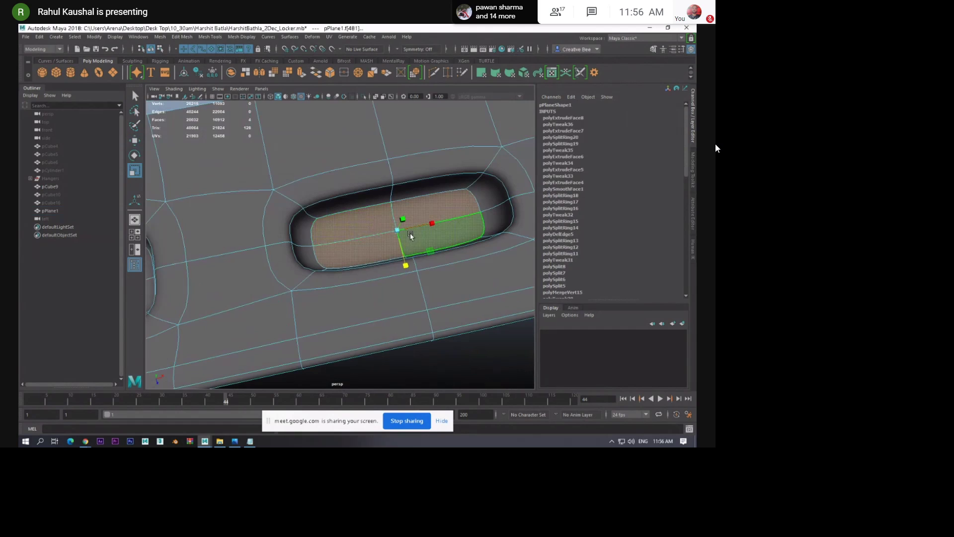
pyautogui.hotkey('ctrl', 'e')
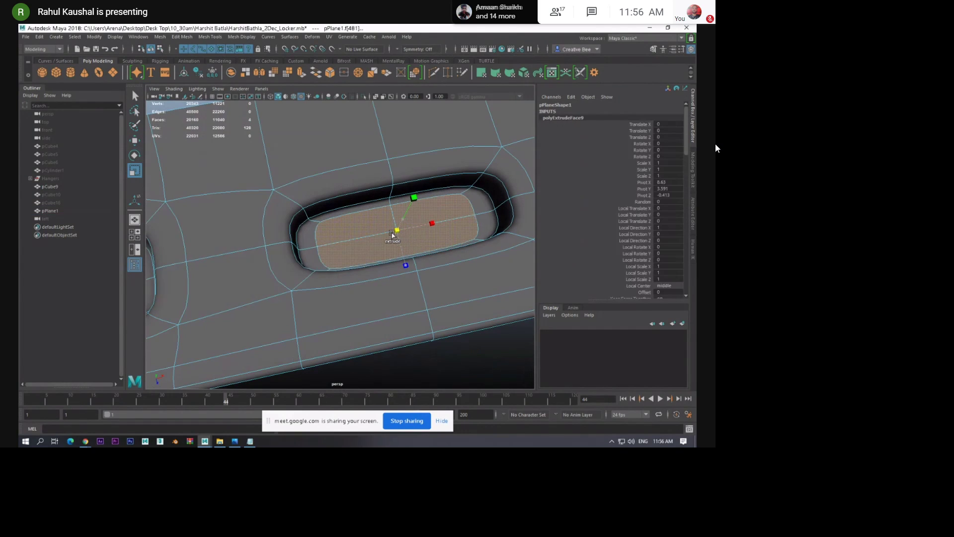
pyautogui.keyDown('alt'); pyautogui.moveTo(348, 144); pyautogui.dragTo(334, 188, button='right'); pyautogui.keyUp('alt')
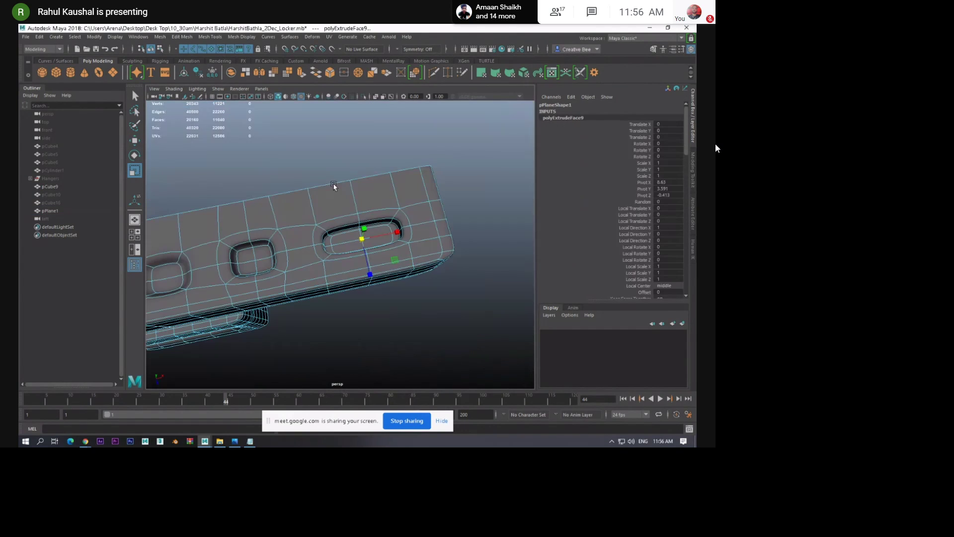
pyautogui.click(347, 141)
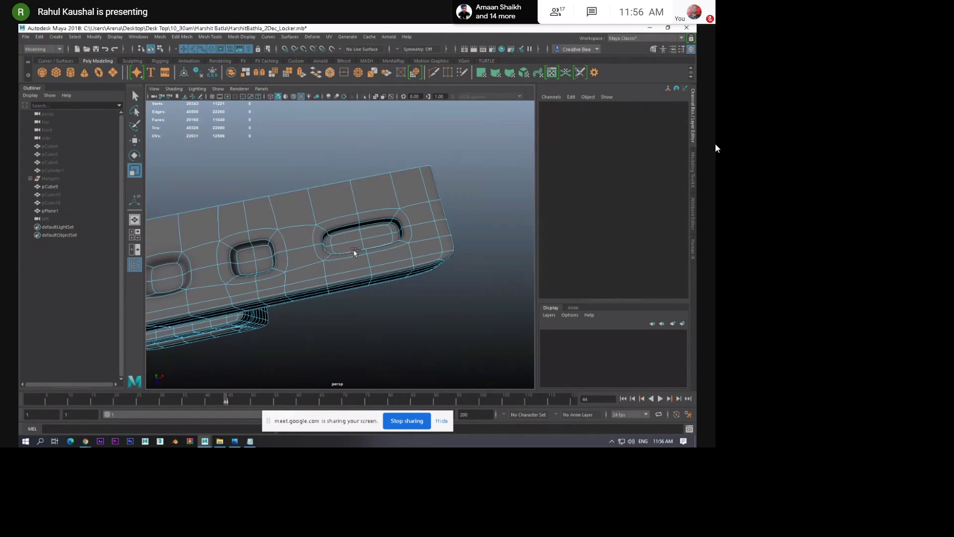
pyautogui.hotkey('ctrl', 'z')
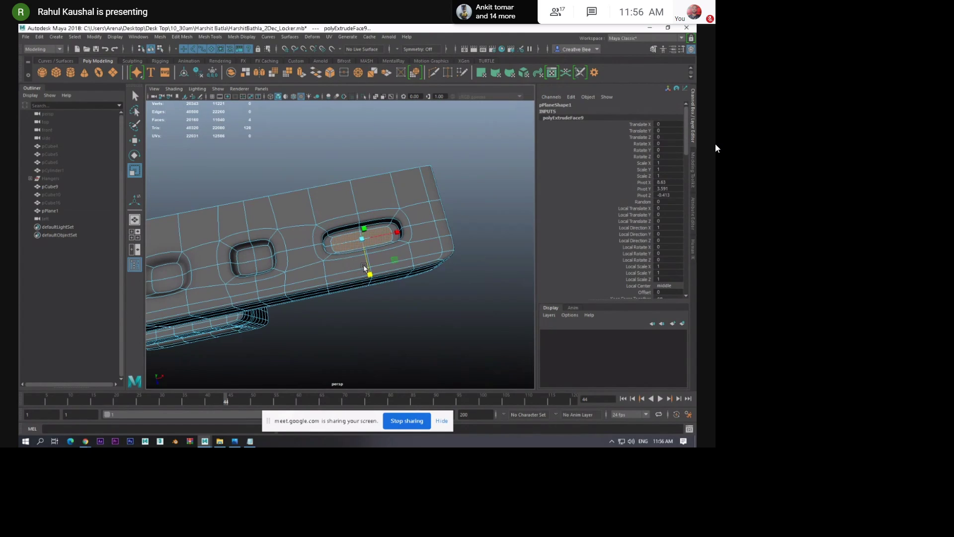
# Compare the long recess in unsmoothed and smoothed display, and check its edges against the neighbouring recess
pyautogui.press('1')
pyautogui.keyDown('alt'); pyautogui.moveTo(365, 268); pyautogui.dragTo(356, 274); pyautogui.keyUp('alt')
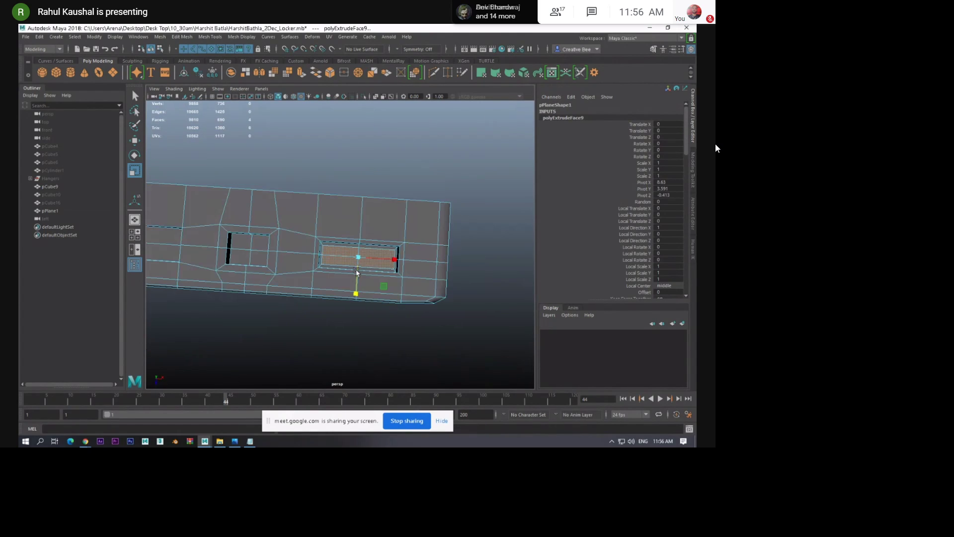
pyautogui.scroll(4, 357, 273)
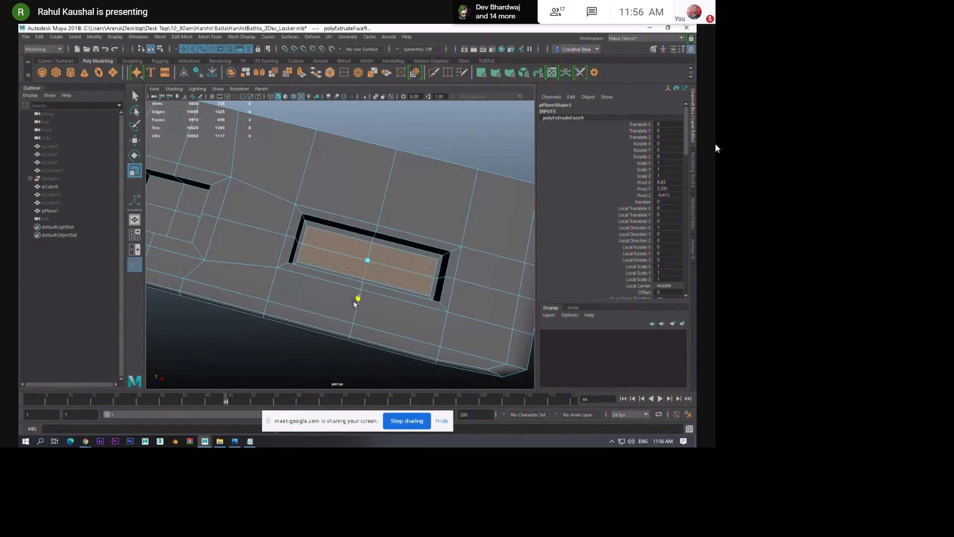
pyautogui.press('3')
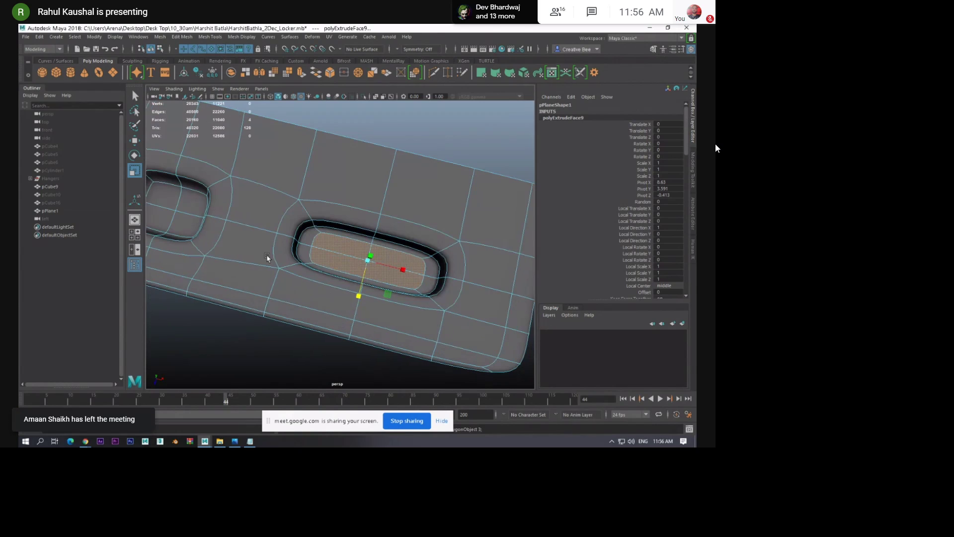
pyautogui.scroll(-4, 298, 219)
pyautogui.click(318, 171)
pyautogui.keyDown('alt'); pyautogui.moveTo(318, 207); pyautogui.dragTo(339, 222); pyautogui.keyUp('alt')
pyautogui.scroll(4, 323, 239)
pyautogui.keyDown('alt'); pyautogui.moveTo(271, 285); pyautogui.dragTo(434, 266, button='middle'); pyautogui.keyUp('alt')
pyautogui.scroll(-2, 435, 266)
pyautogui.keyDown('alt'); pyautogui.moveTo(434, 266); pyautogui.dragTo(284, 305); pyautogui.keyUp('alt')
pyautogui.click(441, 262)
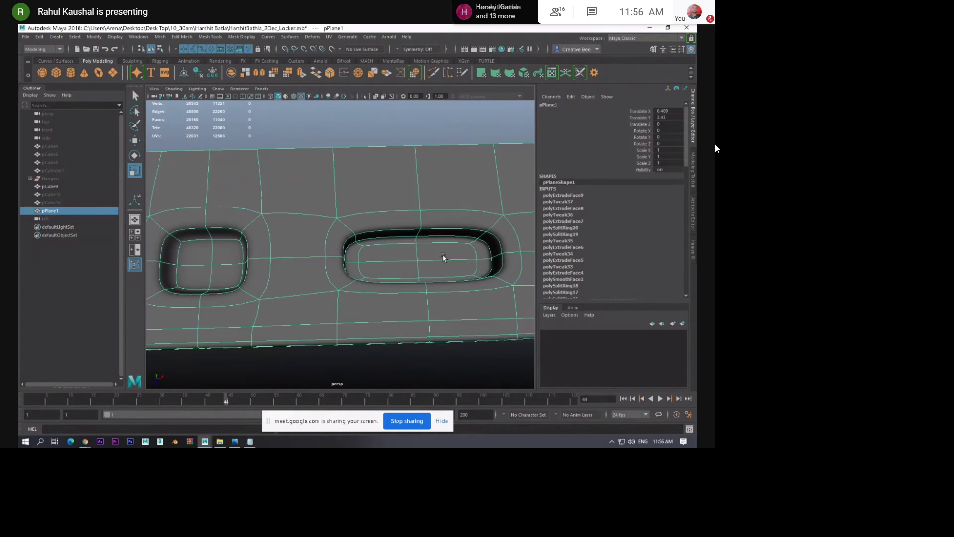
# Insert an edge loop around the inner walls of the first, softest recess and restore the smoothed display
pyautogui.scroll(-2, 273, 272)
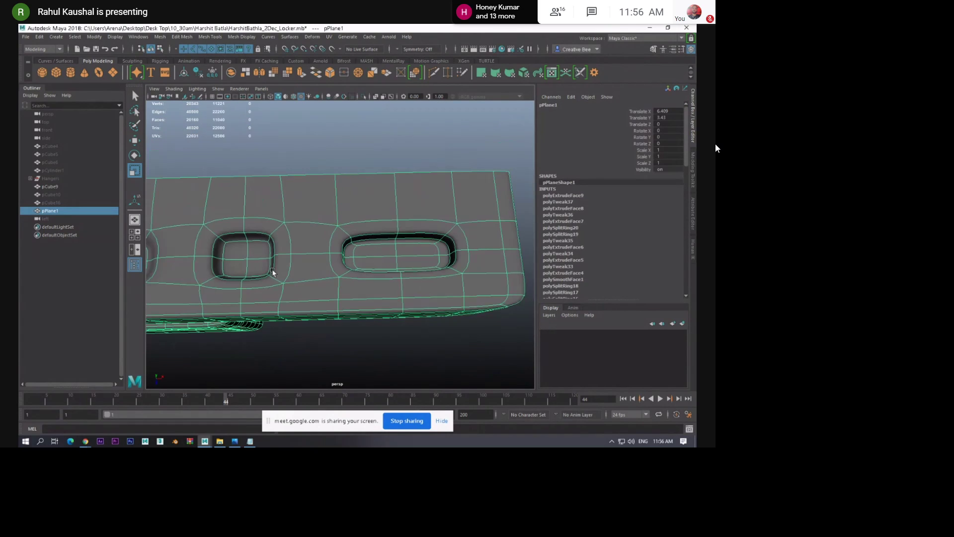
pyautogui.keyDown('alt'); pyautogui.moveTo(273, 272); pyautogui.dragTo(338, 240); pyautogui.keyUp('alt')
pyautogui.scroll(2, 338, 240)
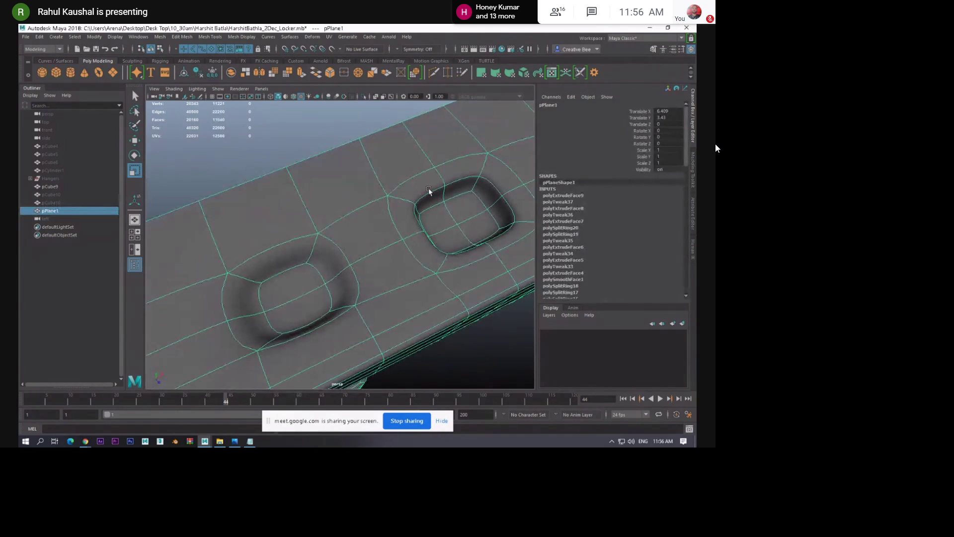
pyautogui.keyDown('alt'); pyautogui.moveTo(428, 188); pyautogui.dragTo(384, 213); pyautogui.keyUp('alt')
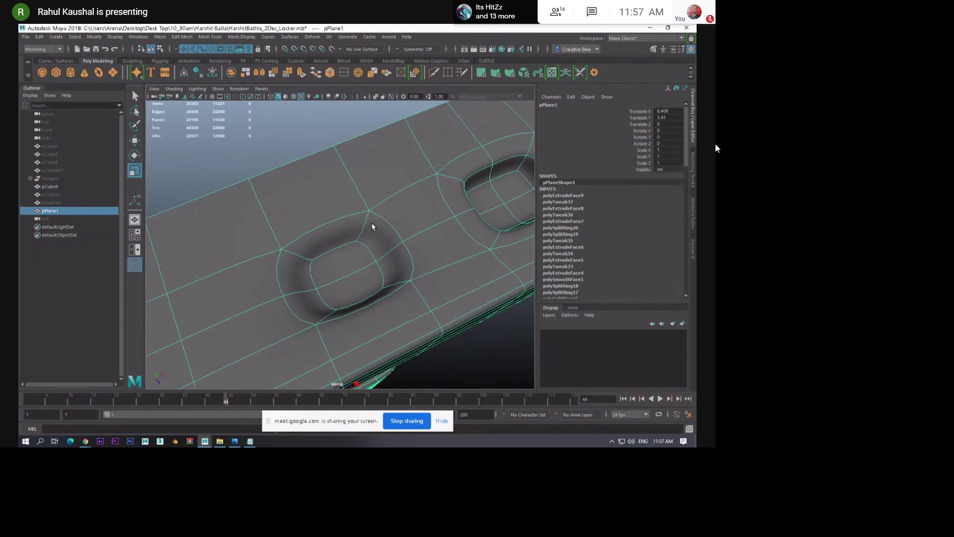
pyautogui.keyDown('alt'); pyautogui.moveTo(380, 264); pyautogui.dragTo(340, 254); pyautogui.keyUp('alt')
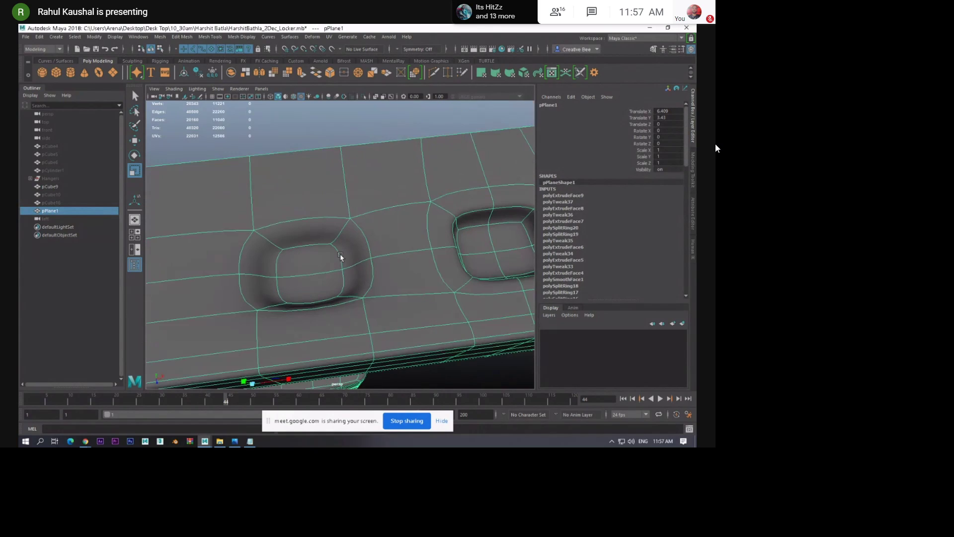
pyautogui.click(301, 134)
pyautogui.click(342, 252)
pyautogui.press('1')
pyautogui.keyDown('alt'); pyautogui.moveTo(343, 253); pyautogui.dragTo(380, 224); pyautogui.keyUp('alt')
pyautogui.moveTo(379, 224); pyautogui.dragTo(370, 200, button='right')
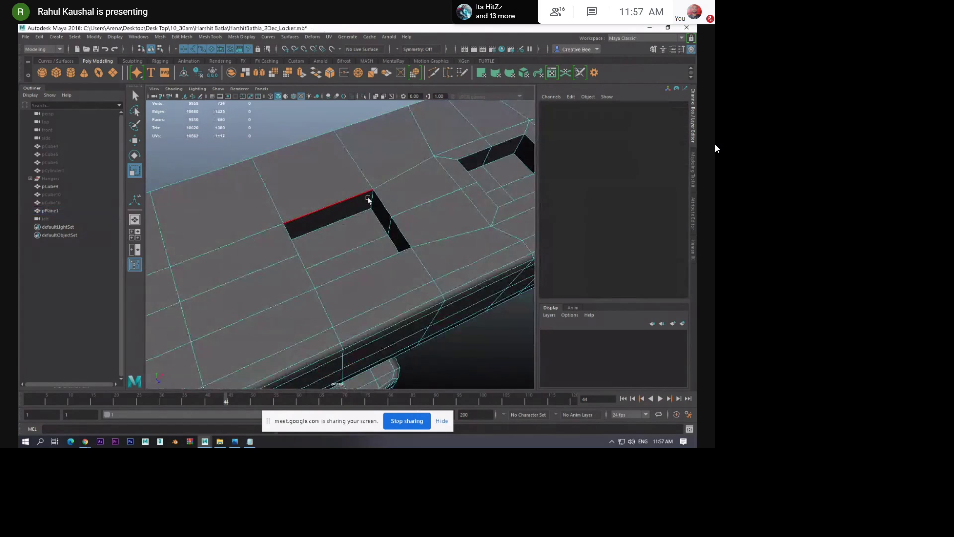
pyautogui.click(370, 200)
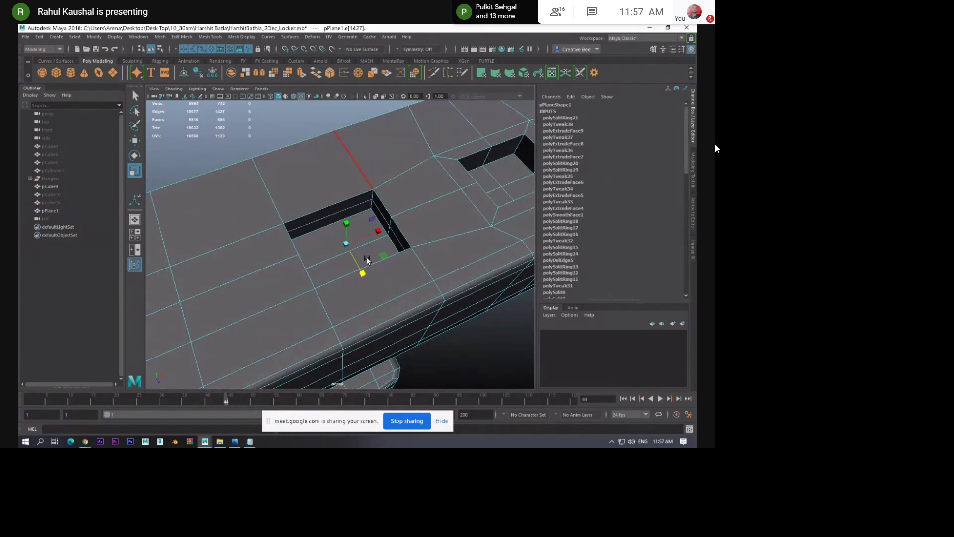
pyautogui.press('3')
# Insert an edge loop around the inner walls of the middle recess
pyautogui.click(236, 129)
pyautogui.keyDown('alt'); pyautogui.moveTo(367, 219); pyautogui.dragTo(307, 238); pyautogui.keyUp('alt')
pyautogui.moveTo(307, 238); pyautogui.dragTo(336, 123, button='right')
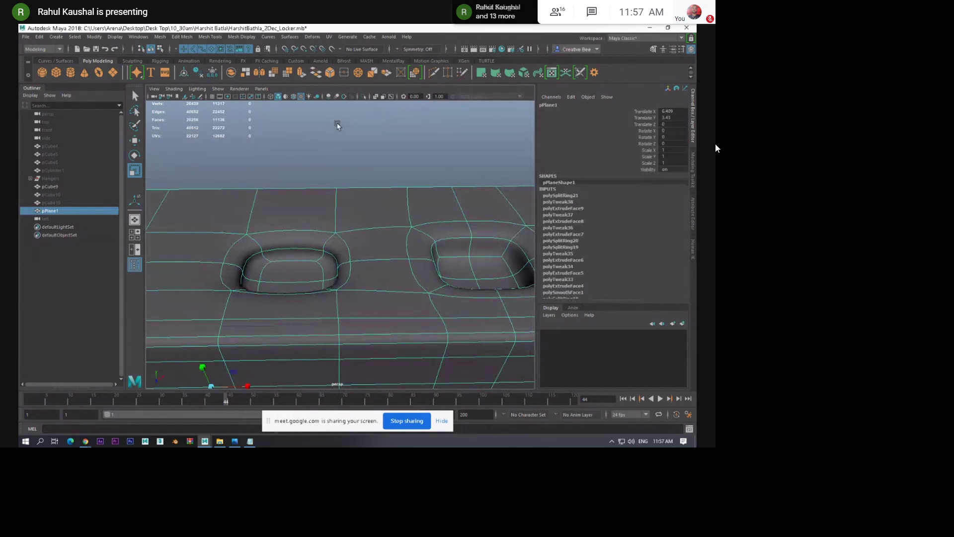
pyautogui.keyDown('alt'); pyautogui.moveTo(337, 126); pyautogui.dragTo(332, 149); pyautogui.keyUp('alt')
pyautogui.click(332, 149)
pyautogui.keyDown('alt'); pyautogui.moveTo(330, 206); pyautogui.dragTo(362, 230); pyautogui.keyUp('alt')
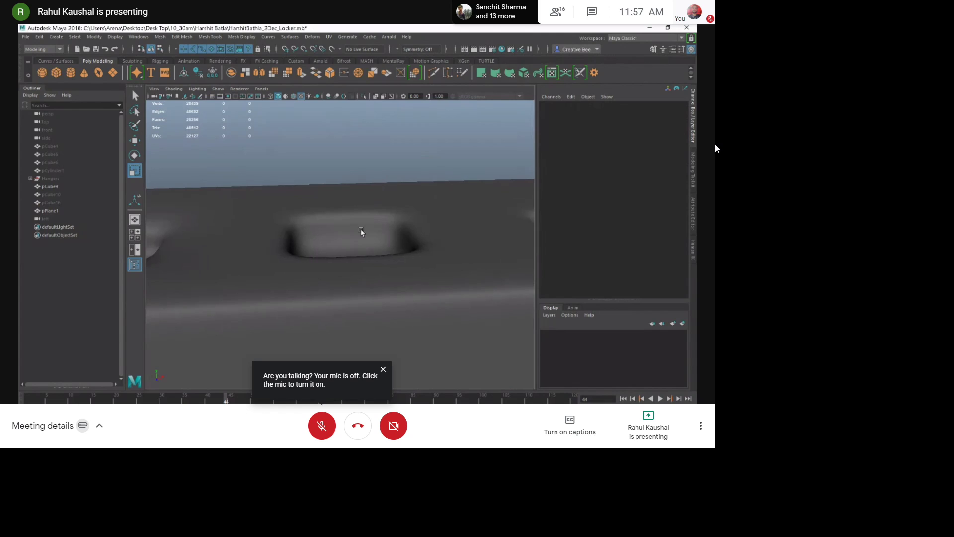
pyautogui.click(361, 232)
pyautogui.press('F10')
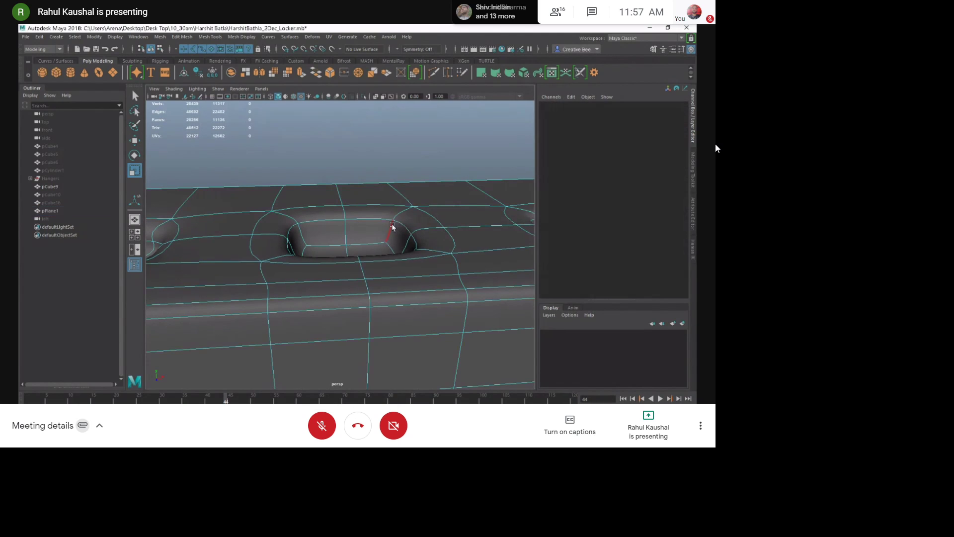
pyautogui.click(392, 227)
pyautogui.keyDown('ctrl'); pyautogui.moveTo(333, 194); pyautogui.dragTo(358, 240, button='right'); pyautogui.keyUp('ctrl')
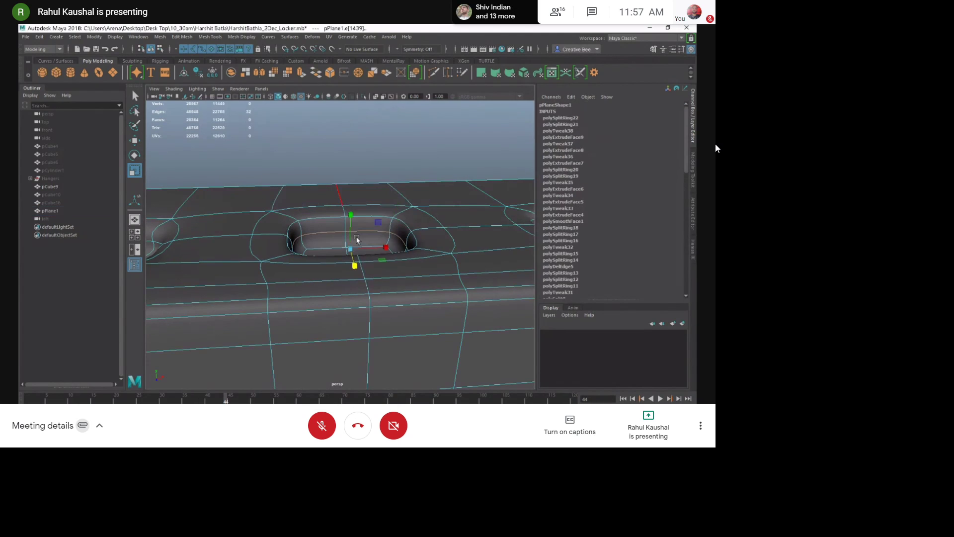
# Inspect the smoothed recesses from several angles, comparing their rims with and without the wireframe shown
pyautogui.click(320, 166)
pyautogui.keyDown('alt'); pyautogui.moveTo(304, 182); pyautogui.dragTo(354, 182, button='middle'); pyautogui.keyUp('alt')
pyautogui.click(311, 191)
pyautogui.scroll(-3, 313, 194)
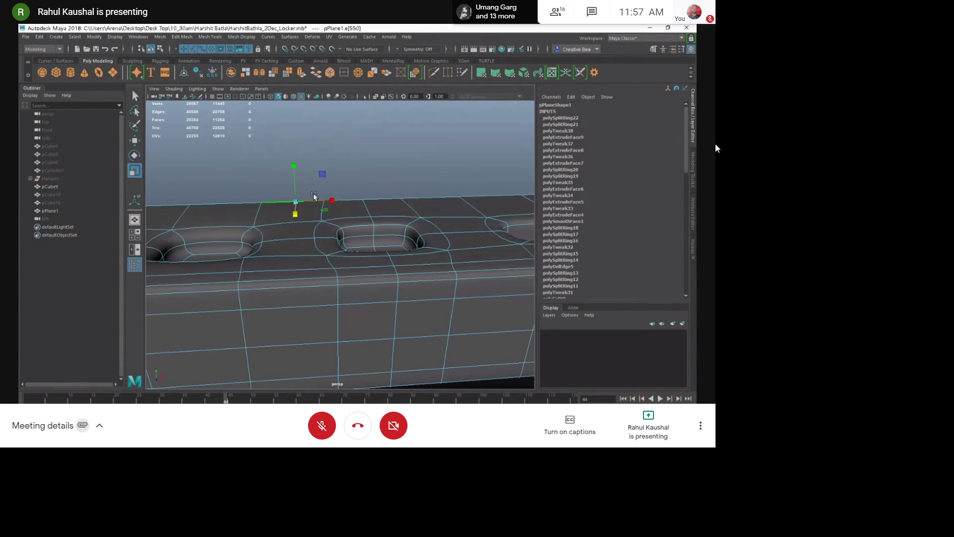
pyautogui.click(315, 194)
pyautogui.keyDown('alt'); pyautogui.moveTo(315, 195); pyautogui.dragTo(341, 213); pyautogui.keyUp('alt')
pyautogui.keyDown('alt'); pyautogui.moveTo(304, 247); pyautogui.dragTo(294, 235); pyautogui.keyUp('alt')
pyautogui.keyDown('alt'); pyautogui.moveTo(293, 234); pyautogui.dragTo(321, 246, button='right'); pyautogui.keyUp('alt')
pyautogui.keyDown('alt'); pyautogui.moveTo(322, 246); pyautogui.dragTo(327, 254); pyautogui.keyUp('alt')
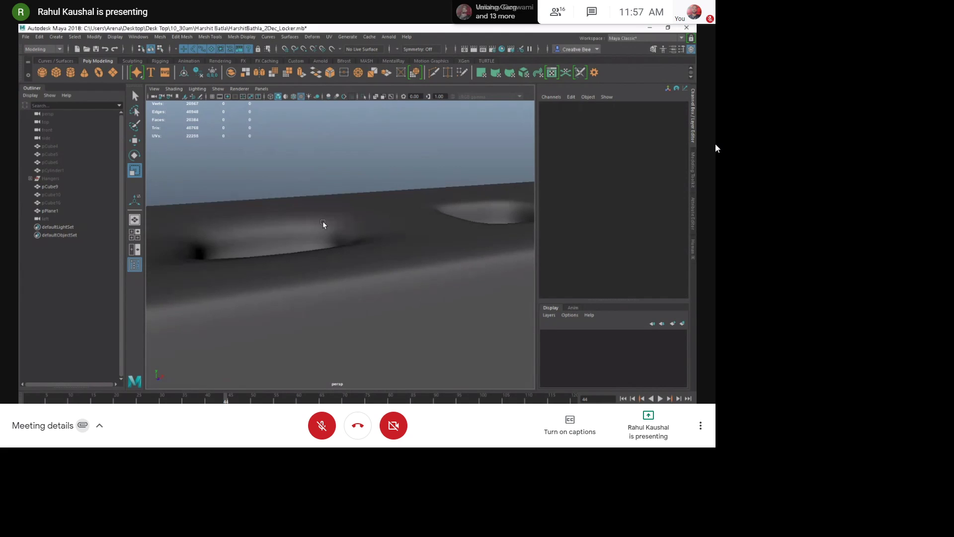
pyautogui.click(323, 224)
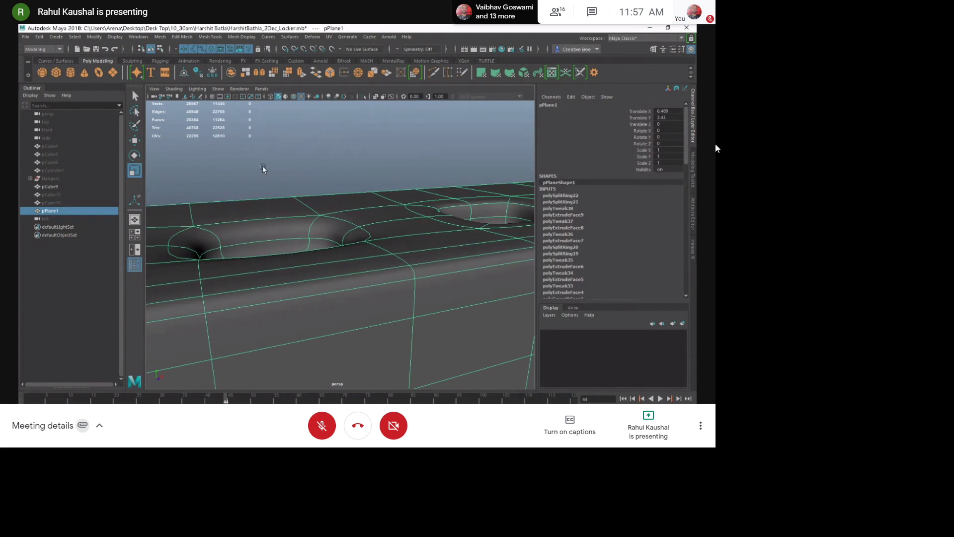
pyautogui.click(263, 165)
pyautogui.keyDown('alt'); pyautogui.moveTo(298, 206); pyautogui.dragTo(358, 281); pyautogui.keyUp('alt')
# Insert an edge loop around the inner walls of the long recess by splitting its vertical edge ring
pyautogui.click(300, 228)
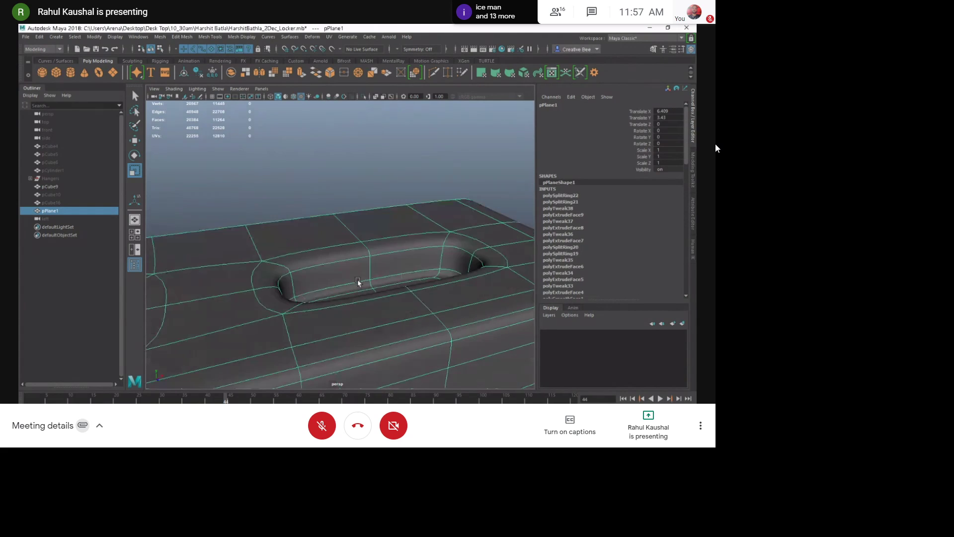
pyautogui.moveTo(358, 281); pyautogui.dragTo(370, 261, button='right')
pyautogui.click(371, 260)
pyautogui.keyDown('ctrl'); pyautogui.moveTo(320, 208); pyautogui.dragTo(314, 295, button='right'); pyautogui.keyUp('ctrl')
pyautogui.click(374, 259)
pyautogui.hotkey('ctrl', 'z')
pyautogui.press('w')
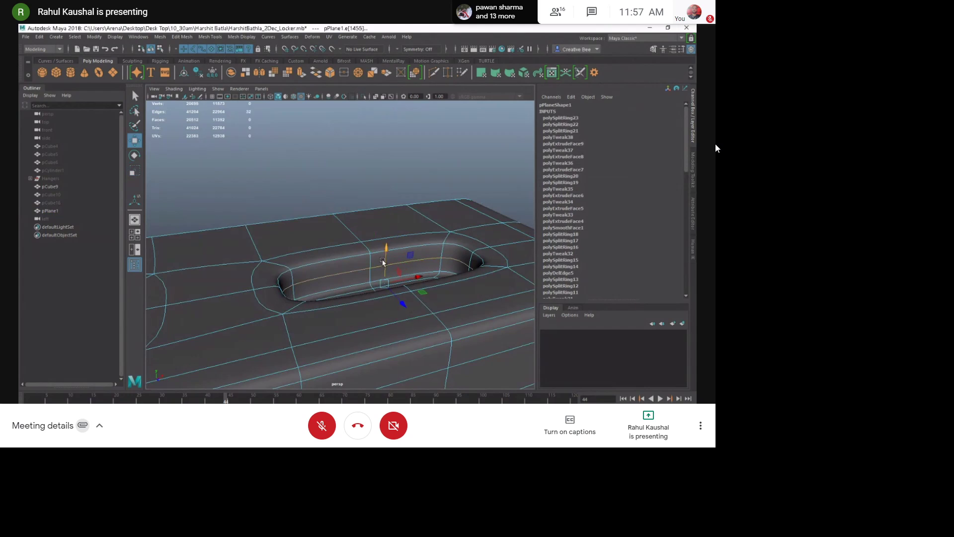
# In unsmoothed display, move the long recess's new edge loop up towards the rim
pyautogui.press('1')
pyautogui.click(392, 250)
pyautogui.hotkey('ctrl', 'z')
pyautogui.moveTo(389, 247); pyautogui.dragTo(394, 242)
# Add another edge loop around the long recess's inner walls with the Insert Edge Loop Tool and restore the smoothed display
pyautogui.click(450, 254)
pyautogui.keyDown('shift'); pyautogui.rightClick(345, 253); pyautogui.keyUp('shift')
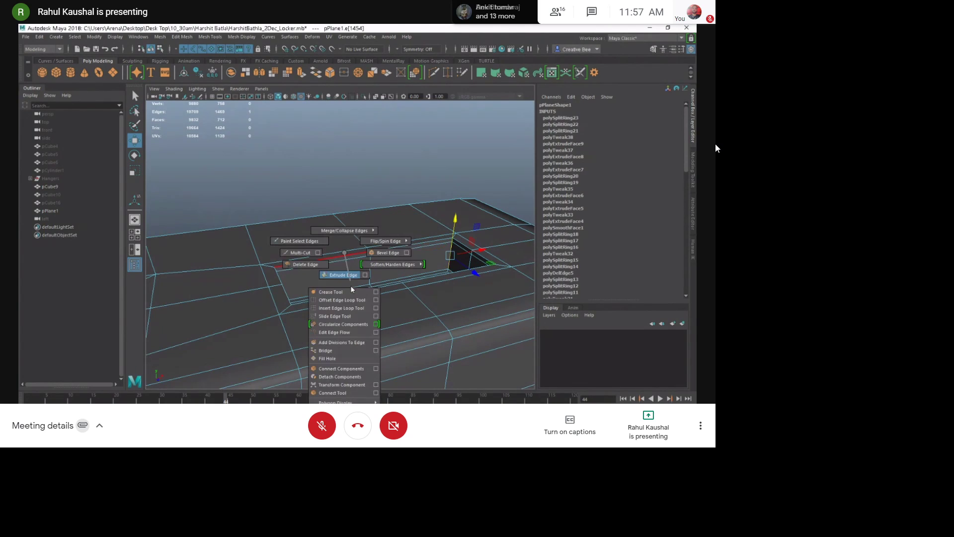
pyautogui.click(351, 307)
pyautogui.moveTo(450, 262); pyautogui.dragTo(449, 270)
pyautogui.press('3')
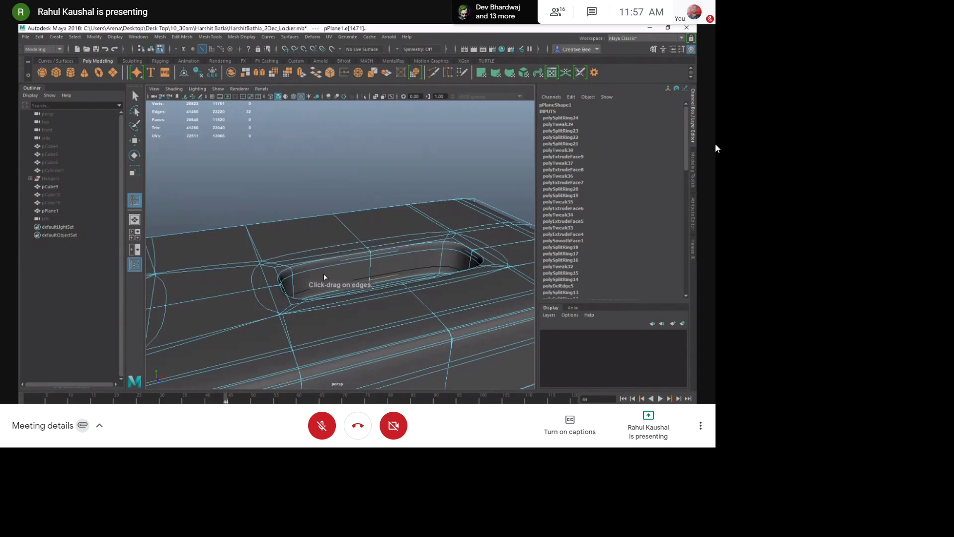
pyautogui.press('w')
pyautogui.click(323, 274)
# Return to object mode and compare the long recess's smoothed shape and edge layout with the two smaller recesses
pyautogui.keyDown('alt'); pyautogui.moveTo(330, 266); pyautogui.dragTo(320, 269); pyautogui.keyUp('alt')
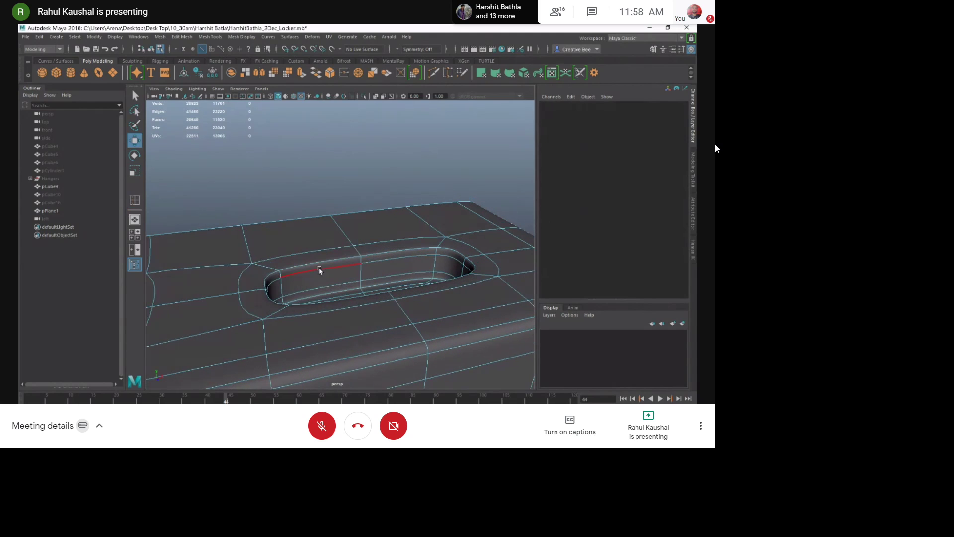
pyautogui.press('F8')
pyautogui.click(356, 203)
pyautogui.scroll(-2, 356, 202)
pyautogui.moveTo(356, 202)
pyautogui.keyDown('alt'); pyautogui.mouseDown()
pyautogui.moveTo(262, 246)
pyautogui.moveTo(322, 260)
pyautogui.moveTo(300, 273)
pyautogui.moveTo(411, 232)
pyautogui.moveTo(385, 243)
pyautogui.moveTo(308, 228)
pyautogui.moveTo(352, 212)
pyautogui.mouseUp(); pyautogui.keyUp('alt')
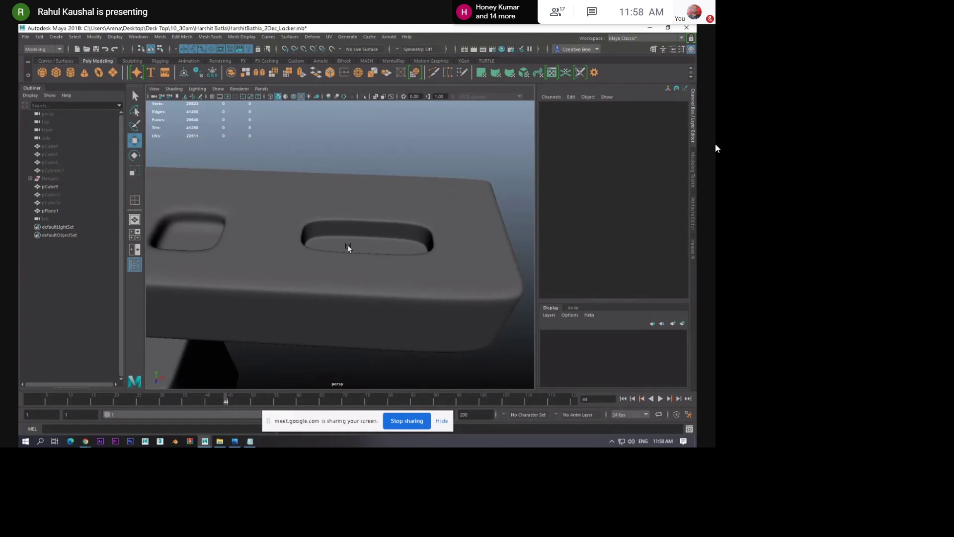
pyautogui.keyDown('alt'); pyautogui.moveTo(230, 245); pyautogui.dragTo(334, 260); pyautogui.keyUp('alt')
pyautogui.click(335, 259)
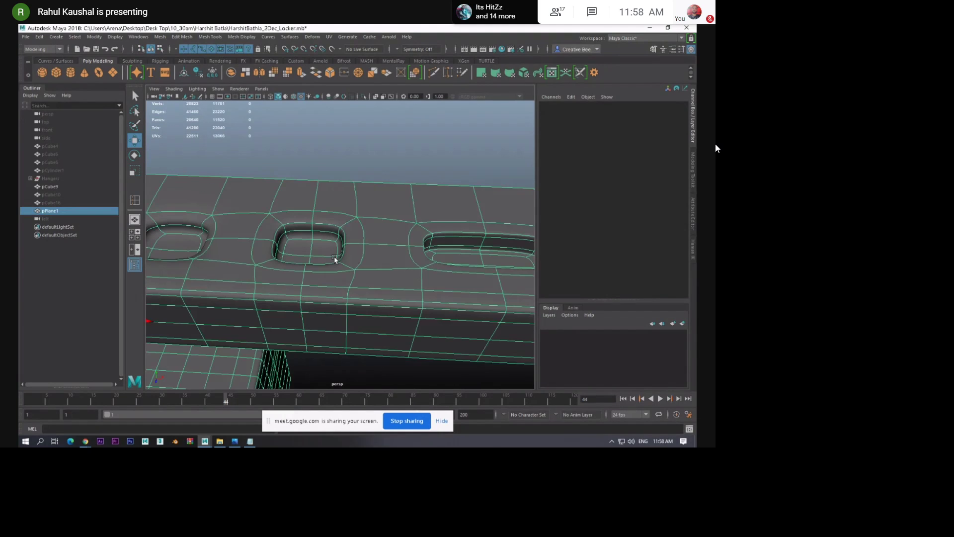
pyautogui.hotkey('ctrl', 'z')
pyautogui.keyDown('alt'); pyautogui.moveTo(258, 247); pyautogui.dragTo(335, 273, button='middle'); pyautogui.keyUp('alt')
pyautogui.click(323, 259)
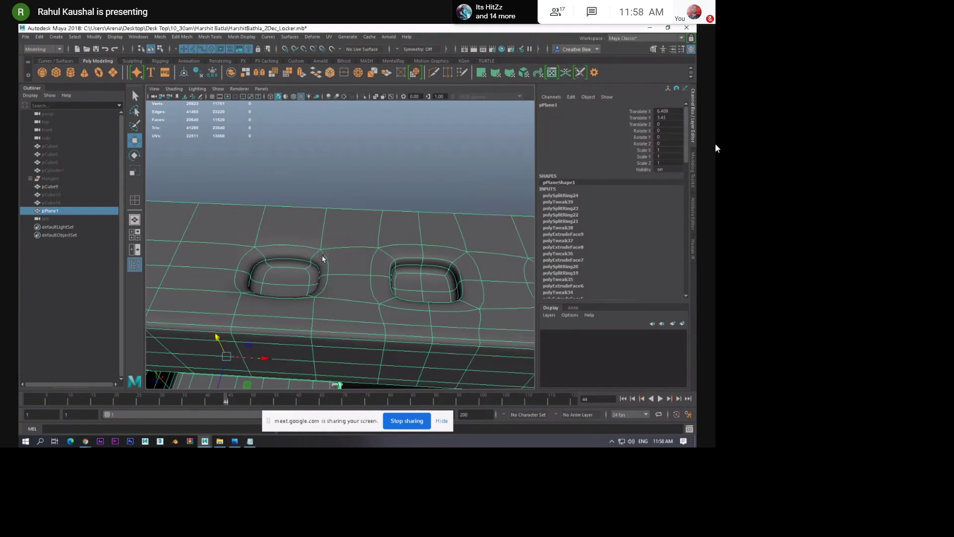
# Examine the recess rims at a low angle, checking the smoothed shading against the wireframe
pyautogui.click(319, 186)
pyautogui.scroll(-4, 316, 266)
pyautogui.moveTo(316, 267)
pyautogui.keyDown('alt'); pyautogui.mouseDown()
pyautogui.moveTo(375, 243)
pyautogui.moveTo(419, 258)
pyautogui.moveTo(366, 298)
pyautogui.moveTo(380, 204)
pyautogui.moveTo(330, 251)
pyautogui.moveTo(333, 270)
pyautogui.mouseUp(); pyautogui.keyUp('alt')
pyautogui.keyDown('alt'); pyautogui.moveTo(390, 249); pyautogui.dragTo(397, 293); pyautogui.keyUp('alt')
pyautogui.click(347, 309)
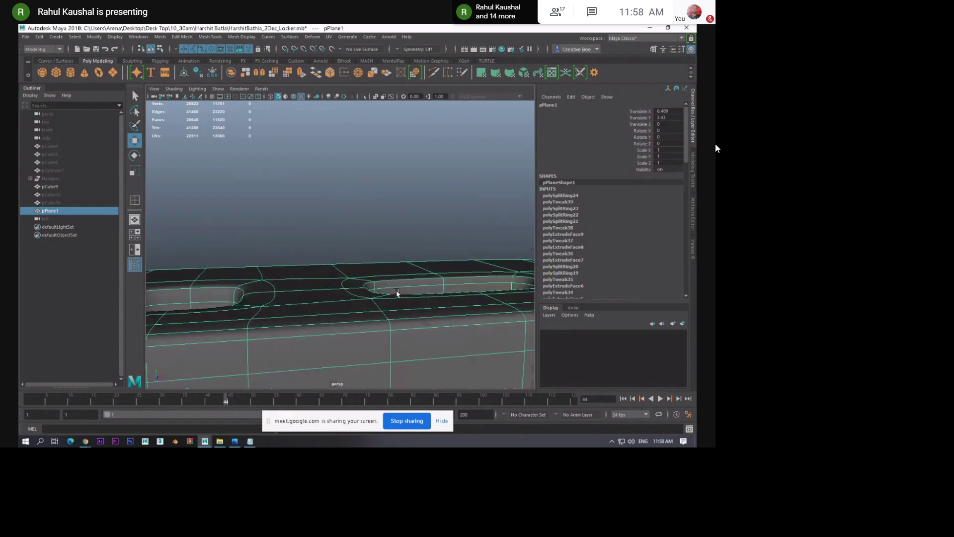
pyautogui.click(401, 236)
pyautogui.keyDown('alt'); pyautogui.moveTo(401, 235); pyautogui.dragTo(263, 299, button='right'); pyautogui.keyUp('alt')
pyautogui.keyDown('alt'); pyautogui.moveTo(263, 298); pyautogui.dragTo(560, 318); pyautogui.keyUp('alt')
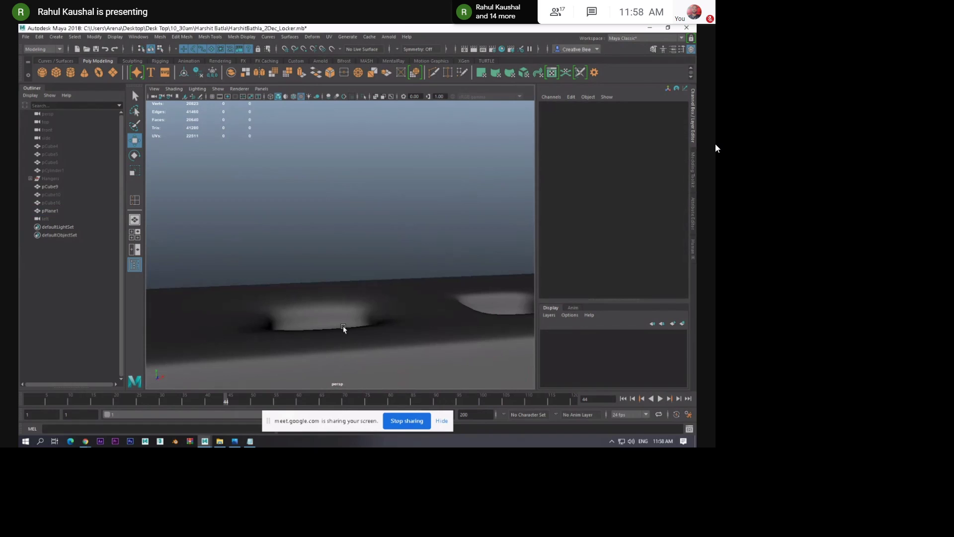
pyautogui.click(343, 328)
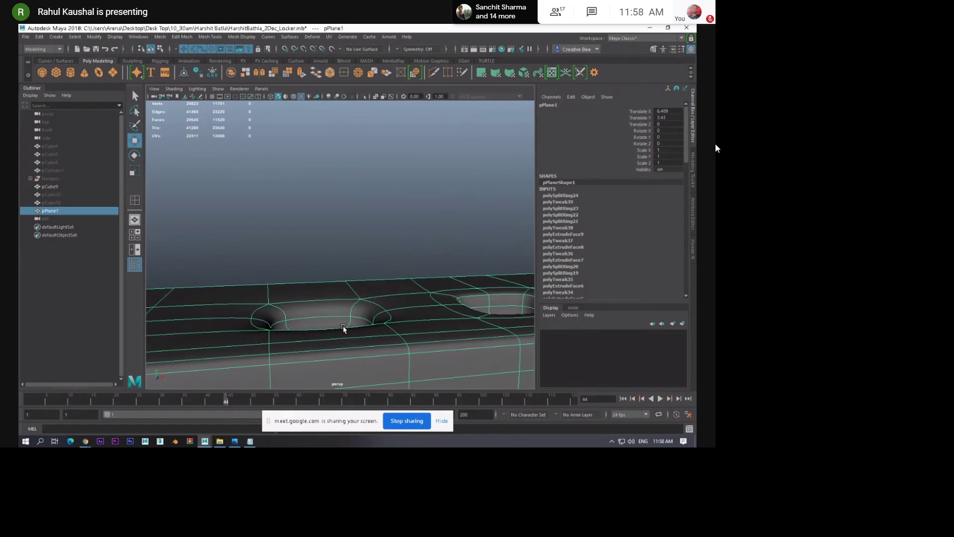
pyautogui.click(317, 272)
pyautogui.scroll(-4, 322, 316)
# Try extruding the top face beside the first recess upward, view it unsmoothed, and undo the move
pyautogui.click(296, 327)
pyautogui.keyDown('alt'); pyautogui.moveTo(296, 328); pyautogui.dragTo(343, 235); pyautogui.keyUp('alt')
pyautogui.press('F11')
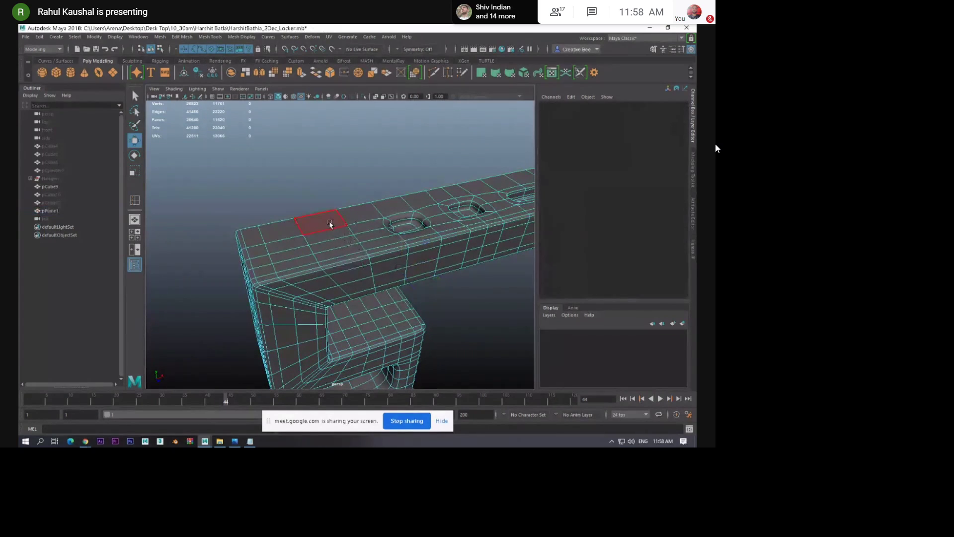
pyautogui.click(329, 221)
pyautogui.keyDown('shift'); pyautogui.moveTo(320, 202); pyautogui.dragTo(320, 169); pyautogui.keyUp('shift')
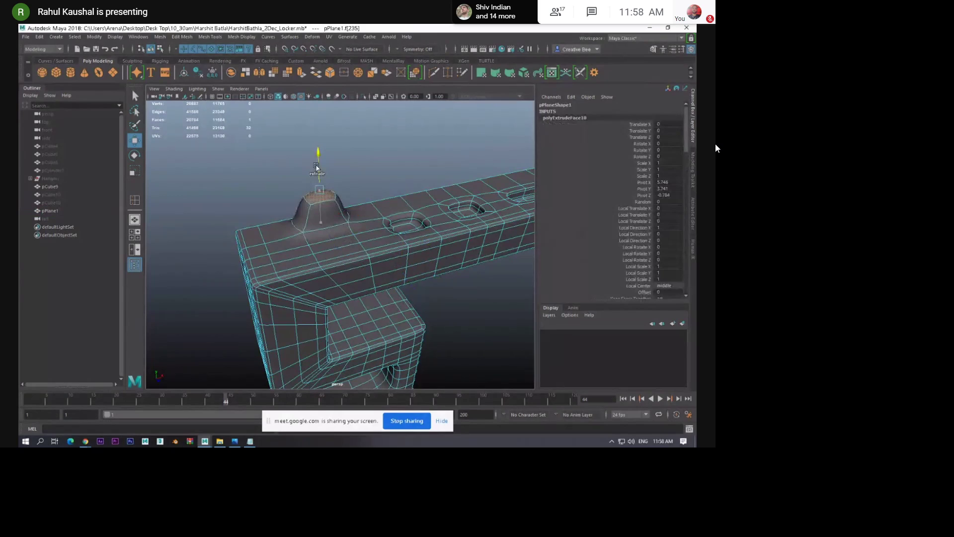
pyautogui.press('1')
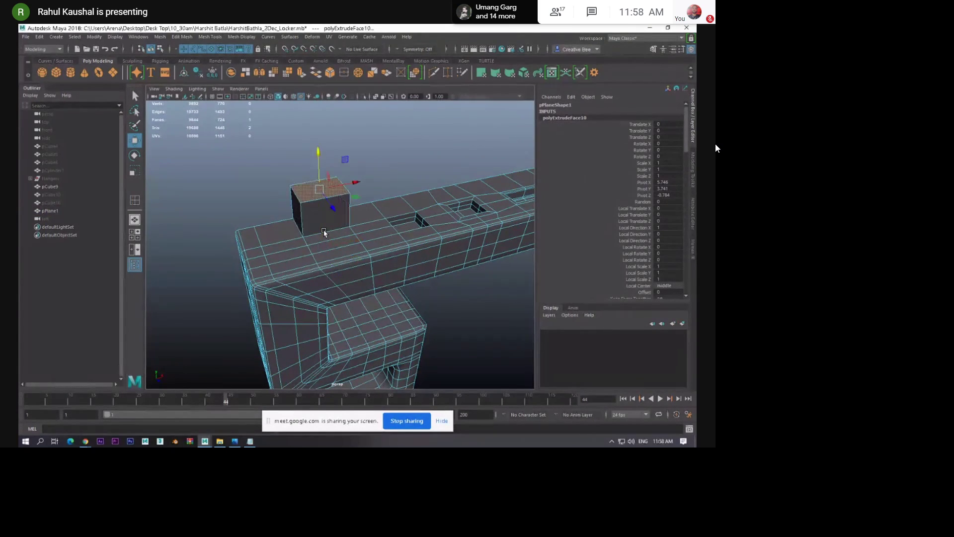
pyautogui.hotkey('ctrl', 'z')
# Inset the top face beside the first recess with a scaled extrusion, and extrude the inner face down into a recess
pyautogui.press('e')
pyautogui.press('r')
pyautogui.keyDown('shift'); pyautogui.moveTo(323, 226); pyautogui.dragTo(369, 266); pyautogui.keyUp('shift')
pyautogui.click(304, 215)
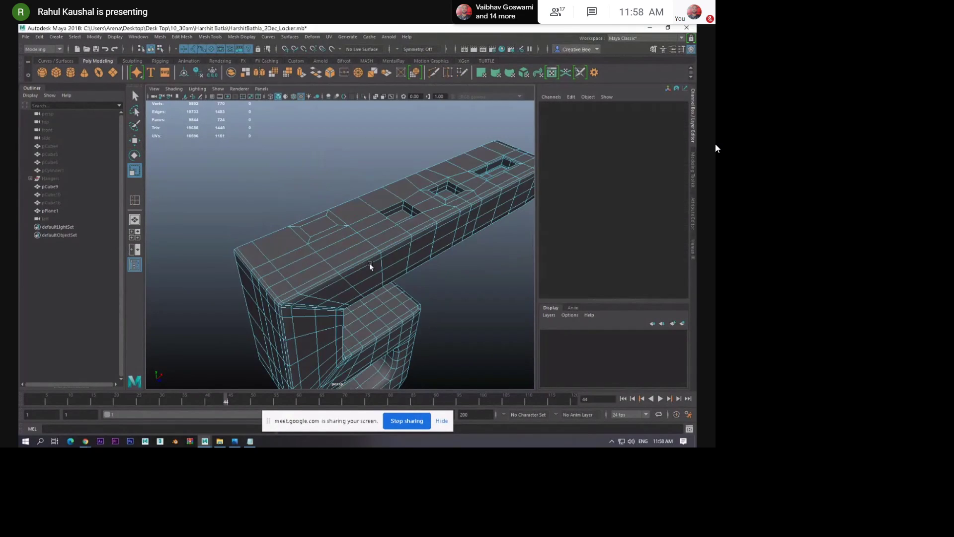
pyautogui.click(319, 227)
pyautogui.press('w')
pyautogui.keyDown('shift'); pyautogui.moveTo(317, 203); pyautogui.dragTo(282, 260); pyautogui.keyUp('shift')
pyautogui.click(271, 197)
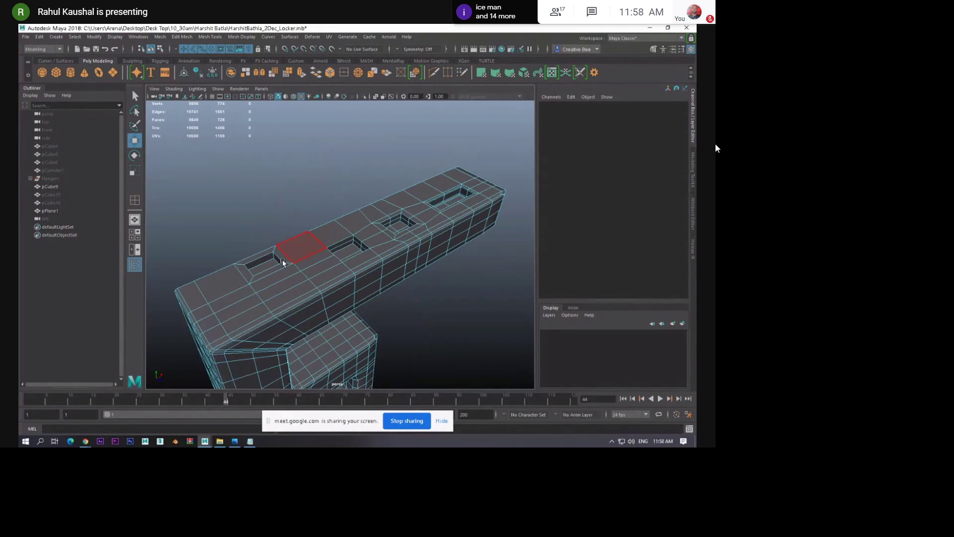
# Select the three adjoining faces that wrap over the corner at the plate's far end
pyautogui.scroll(10, 283, 261)
pyautogui.keyDown('alt'); pyautogui.moveTo(282, 264); pyautogui.dragTo(328, 260); pyautogui.keyUp('alt')
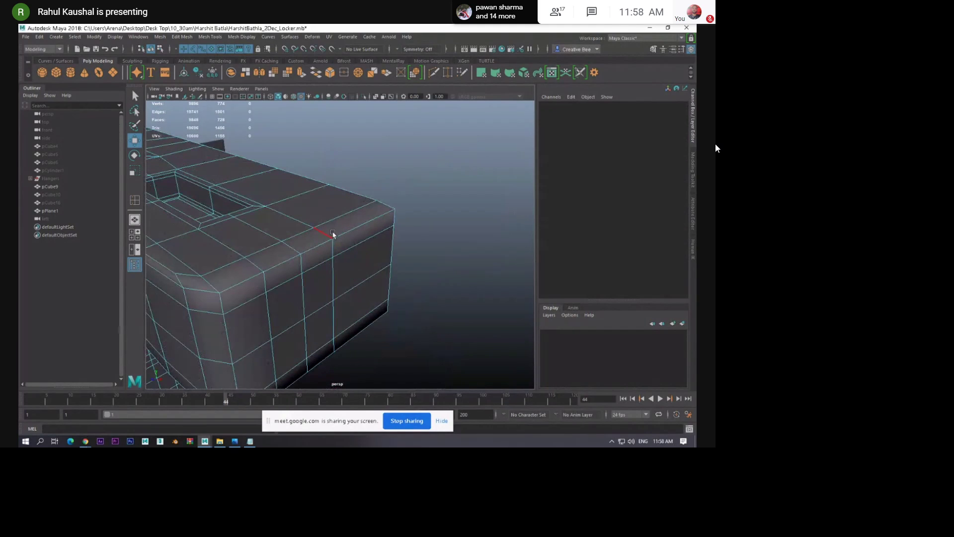
pyautogui.click(339, 240)
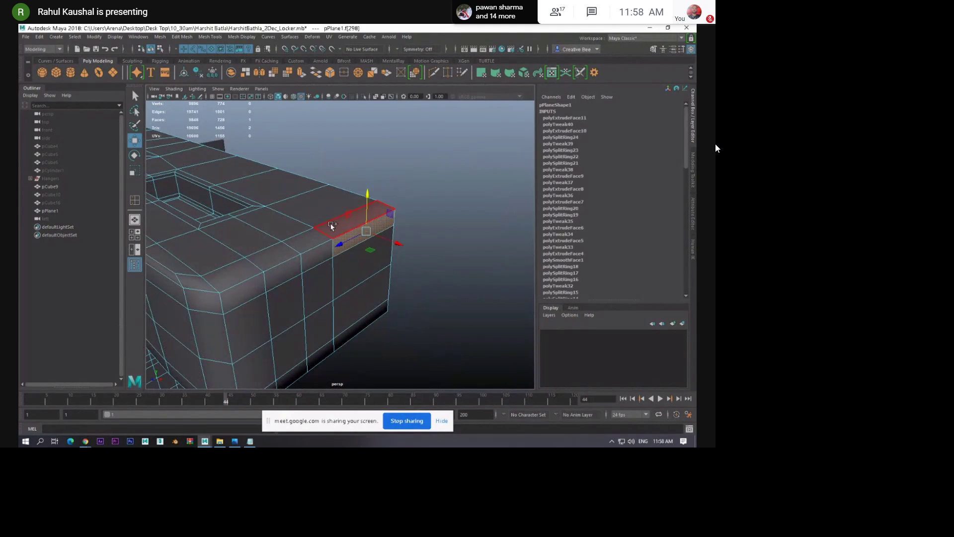
pyautogui.keyDown('shift'); pyautogui.click(372, 262); pyautogui.keyUp('shift')
pyautogui.moveTo(380, 261)
pyautogui.keyDown('alt'); pyautogui.mouseDown()
pyautogui.moveTo(386, 249)
pyautogui.moveTo(368, 273)
pyautogui.mouseUp(); pyautogui.keyUp('alt')
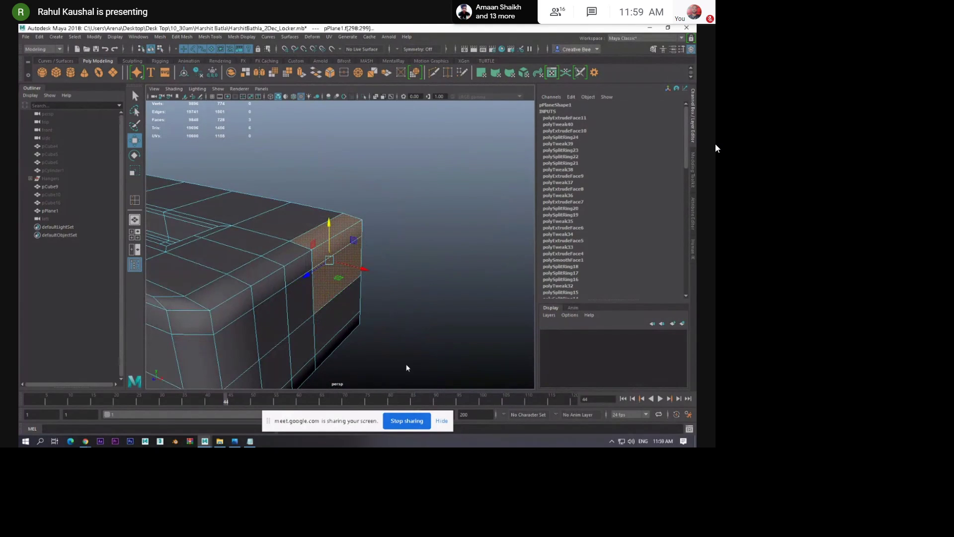
# Try extruding the three corner faces outward with a local Z translation of 0.029 and inspect the step around them
pyautogui.hotkey('ctrl', 'e')
pyautogui.moveTo(364, 249); pyautogui.dragTo(370, 250)
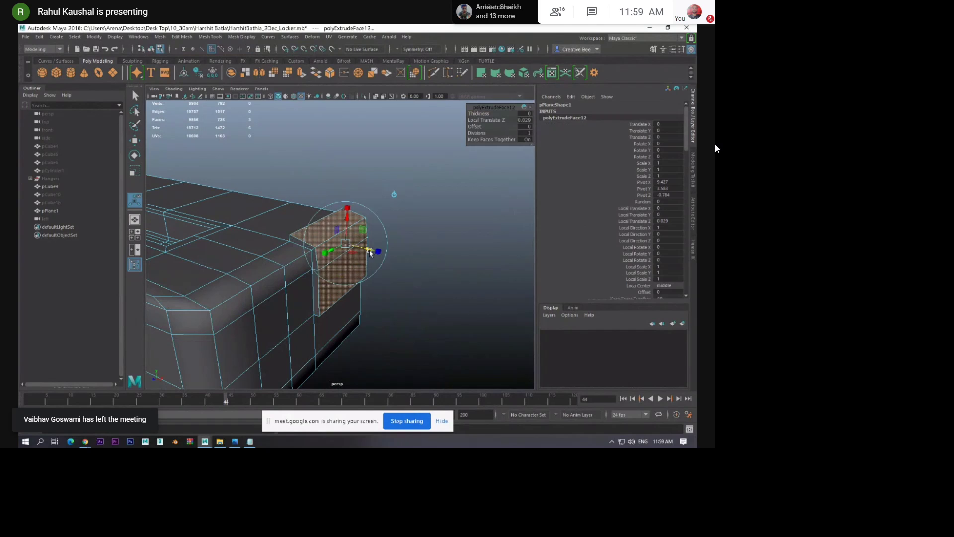
pyautogui.click(430, 270)
pyautogui.keyDown('alt'); pyautogui.moveTo(430, 271); pyautogui.dragTo(319, 272); pyautogui.keyUp('alt')
pyautogui.press('q')
pyautogui.press('F9')
pyautogui.click(317, 278)
pyautogui.press('f')
pyautogui.click(369, 260)
pyautogui.scroll(-5, 297, 284)
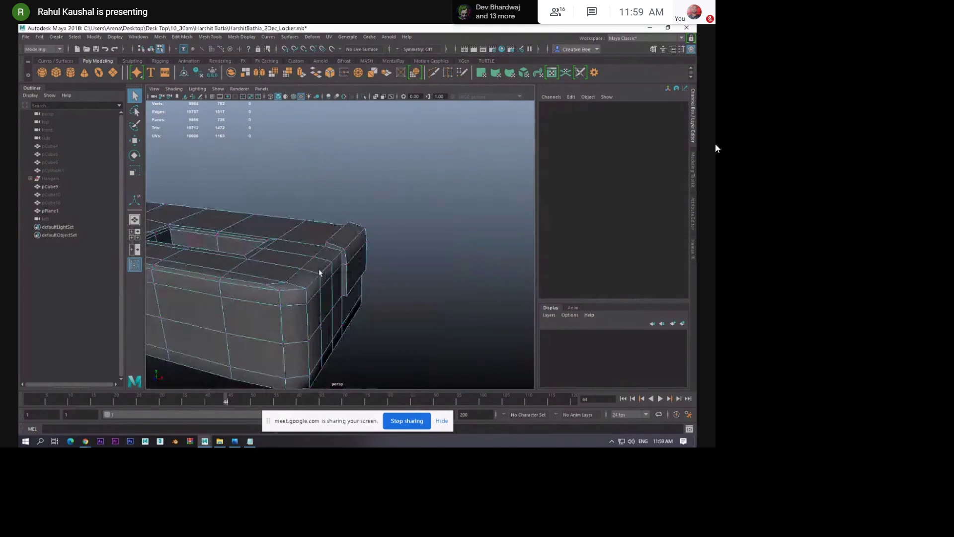
# Undo the corner extrusion back to the three selected faces and review them
pyautogui.scroll(4, 322, 271)
pyautogui.hotkey('ctrl', 'z')
pyautogui.hotkey('ctrl', 'z')
pyautogui.hotkey('ctrl', 'z')
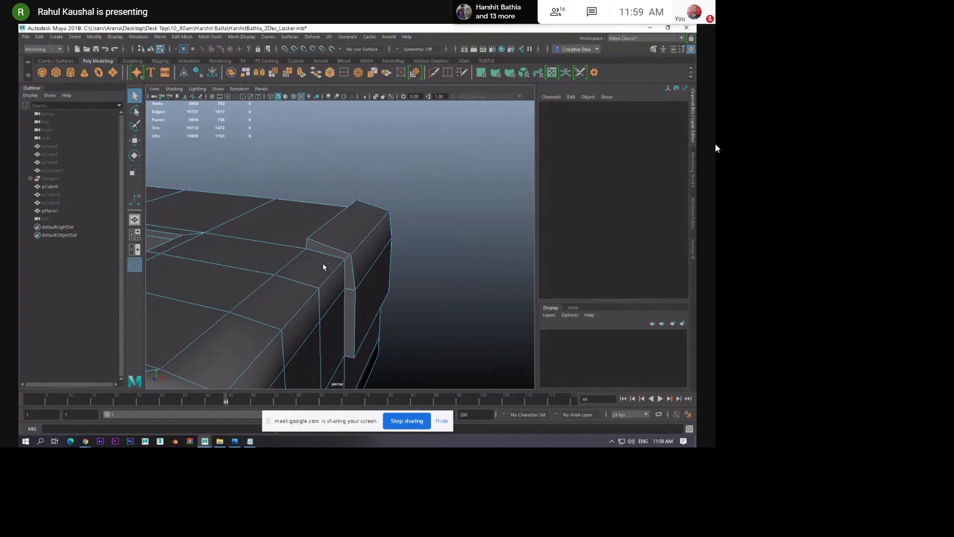
pyautogui.hotkey('ctrl', 'z')
pyautogui.keyDown('alt'); pyautogui.moveTo(323, 263); pyautogui.dragTo(398, 263); pyautogui.keyUp('alt')
pyautogui.keyDown('alt'); pyautogui.moveTo(361, 207); pyautogui.dragTo(399, 271); pyautogui.keyUp('alt')
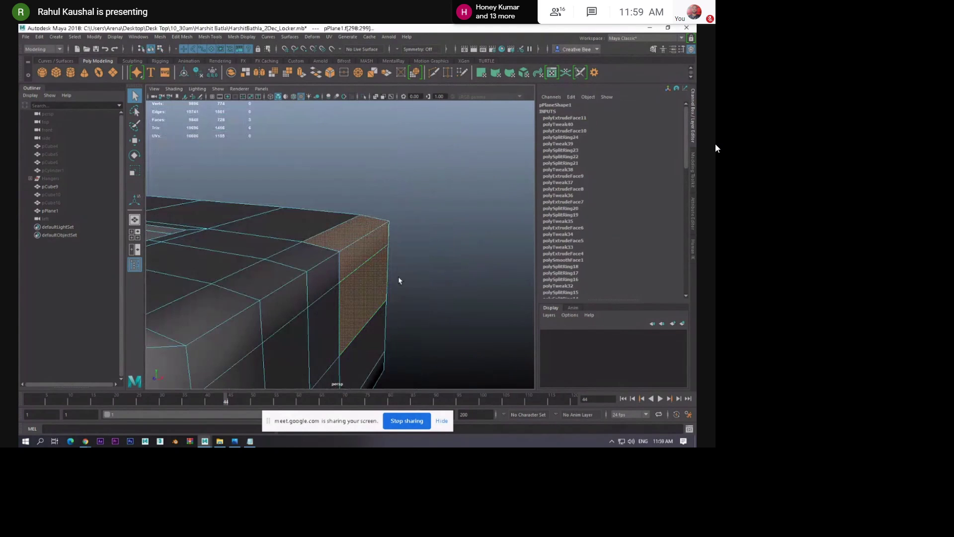
# Extrude the three corner faces outward again into a raised block
pyautogui.hotkey('ctrl', 'e')
pyautogui.click(428, 269)
pyautogui.keyDown('alt'); pyautogui.moveTo(428, 269); pyautogui.dragTo(306, 254); pyautogui.keyUp('alt')
# Cut a line of supporting edges around the base of the raised block with the Multi-Cut tool
pyautogui.keyDown('shift'); pyautogui.moveTo(306, 253); pyautogui.dragTo(260, 254, button='right'); pyautogui.keyUp('shift')
pyautogui.keyDown('alt'); pyautogui.moveTo(259, 254); pyautogui.dragTo(298, 194); pyautogui.keyUp('alt')
pyautogui.click(292, 186)
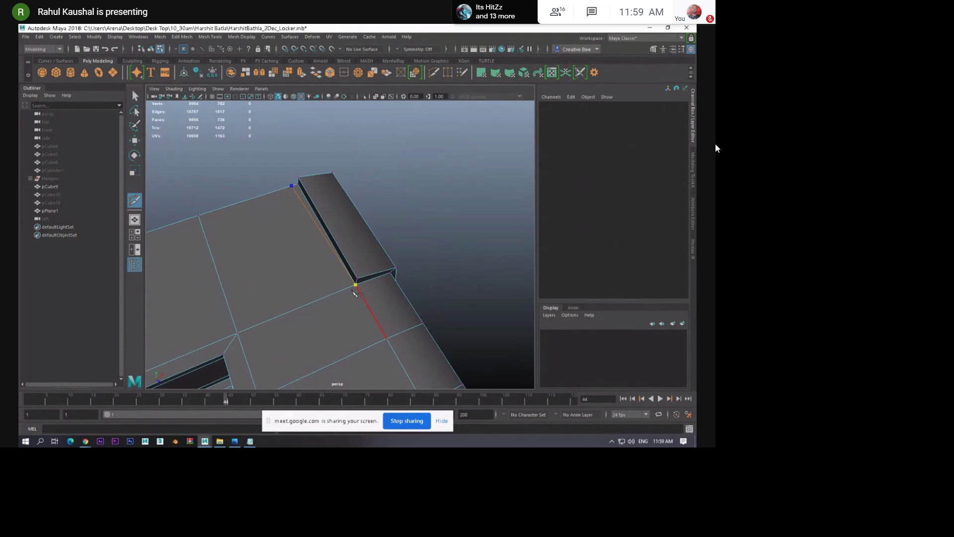
pyautogui.moveTo(355, 285); pyautogui.dragTo(318, 296)
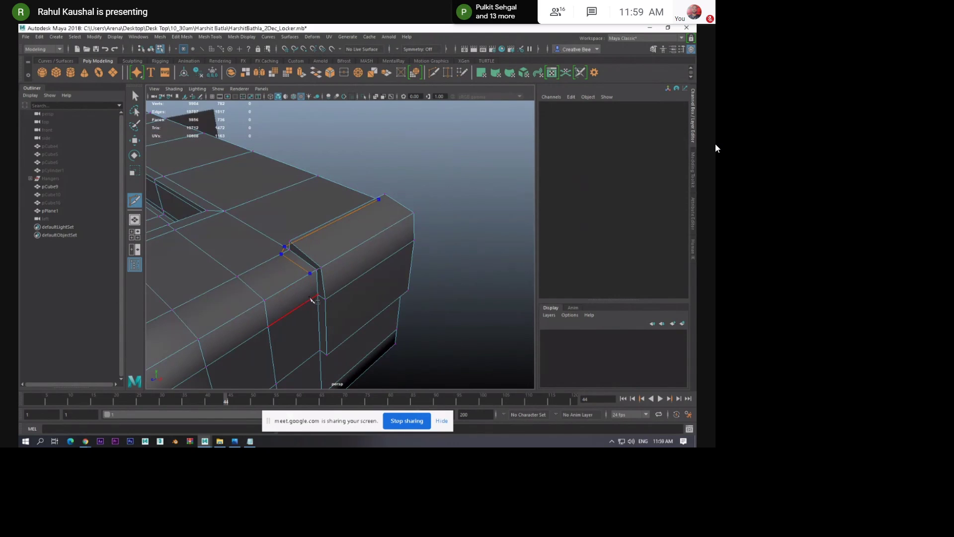
pyautogui.keyDown('alt'); pyautogui.moveTo(326, 319); pyautogui.dragTo(301, 343); pyautogui.keyUp('alt')
pyautogui.click(285, 345)
pyautogui.click(440, 343)
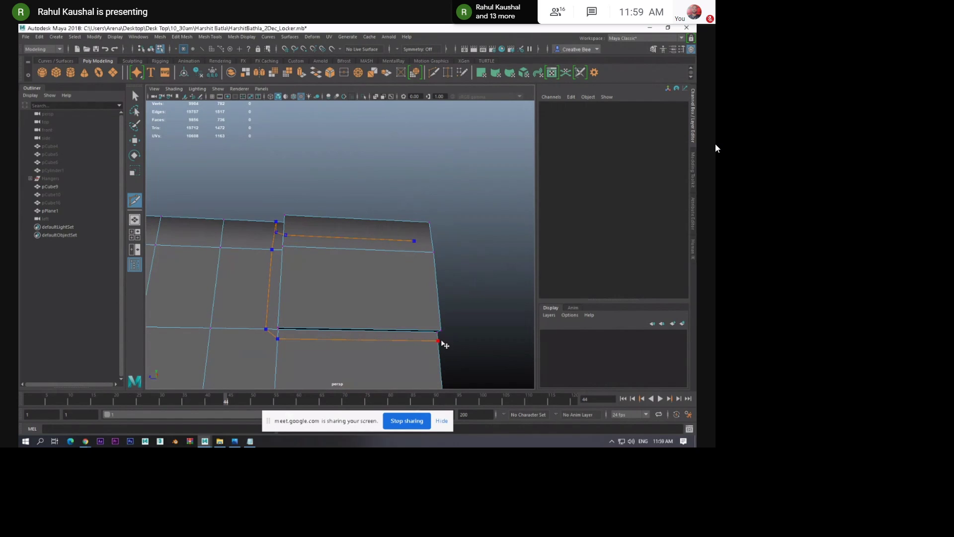
pyautogui.rightClick(441, 341)
pyautogui.press('w')
# Select the short diagonal edges at the inner corners of the cut border and collapse them
pyautogui.moveTo(273, 335); pyautogui.dragTo(265, 304, button='right')
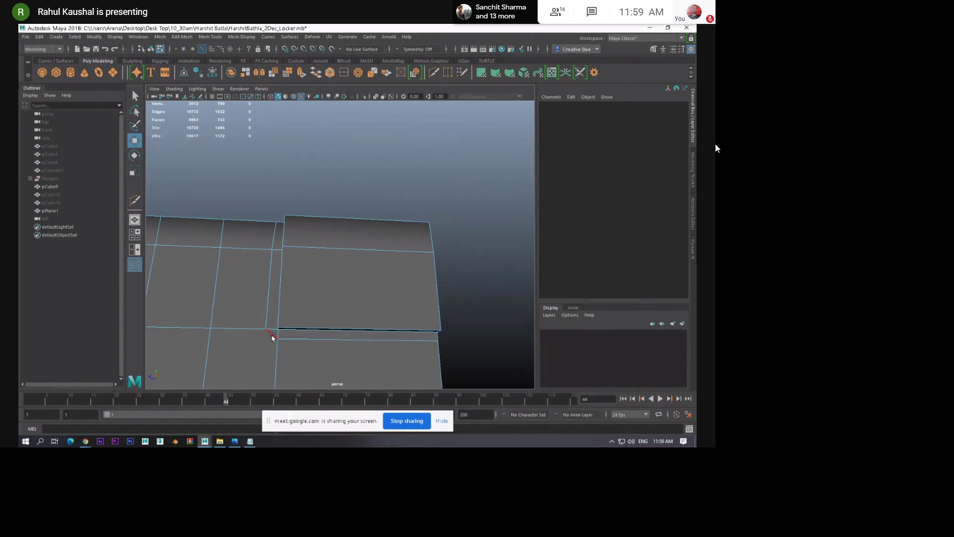
pyautogui.click(276, 332)
pyautogui.keyDown('alt'); pyautogui.moveTo(276, 332); pyautogui.dragTo(241, 249); pyautogui.keyUp('alt')
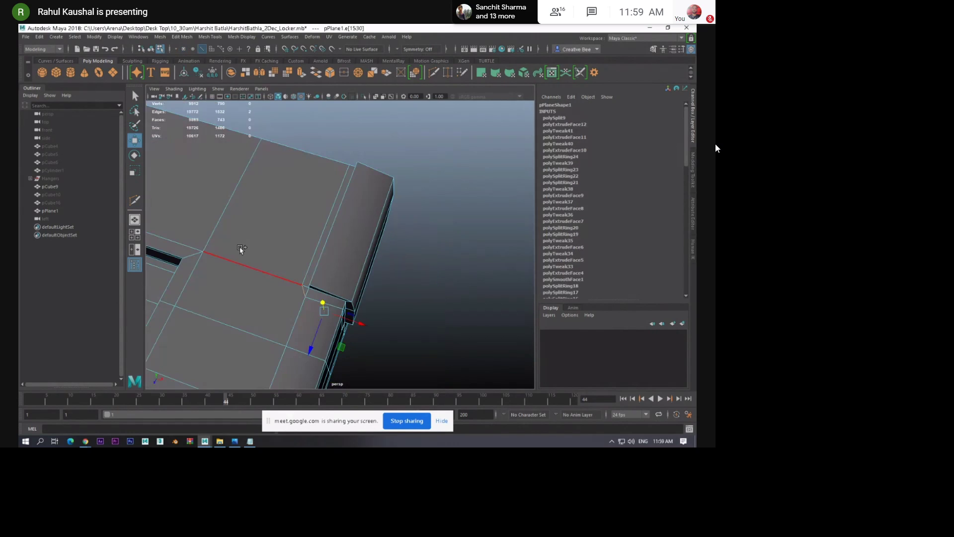
pyautogui.keyDown('shift'); pyautogui.moveTo(241, 250); pyautogui.dragTo(292, 228, button='right'); pyautogui.keyUp('shift')
pyautogui.keyDown('alt'); pyautogui.moveTo(302, 282); pyautogui.dragTo(280, 271); pyautogui.keyUp('alt')
# Adjust the positions of the border vertices beside the raised block and at its inner corners
pyautogui.press('F8')
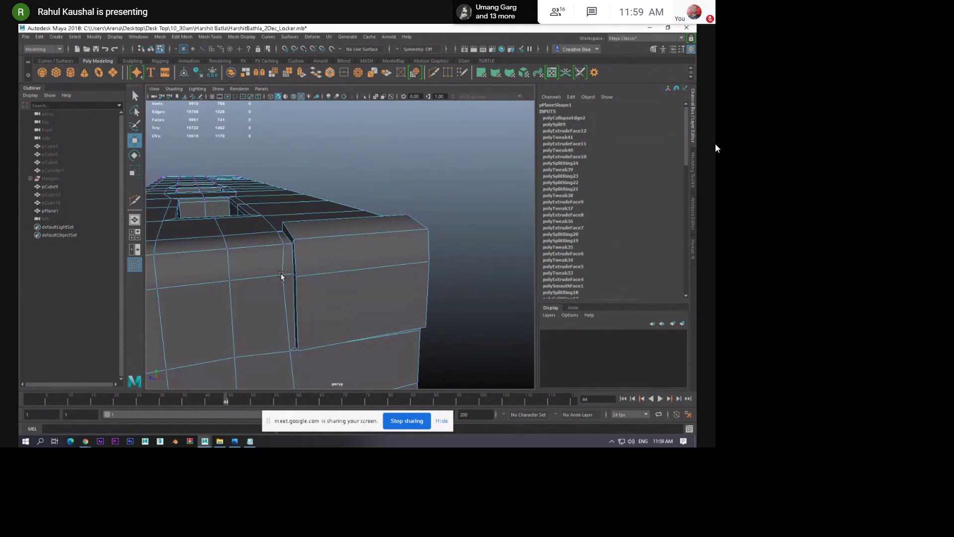
pyautogui.click(282, 276)
pyautogui.moveTo(282, 276); pyautogui.dragTo(305, 290)
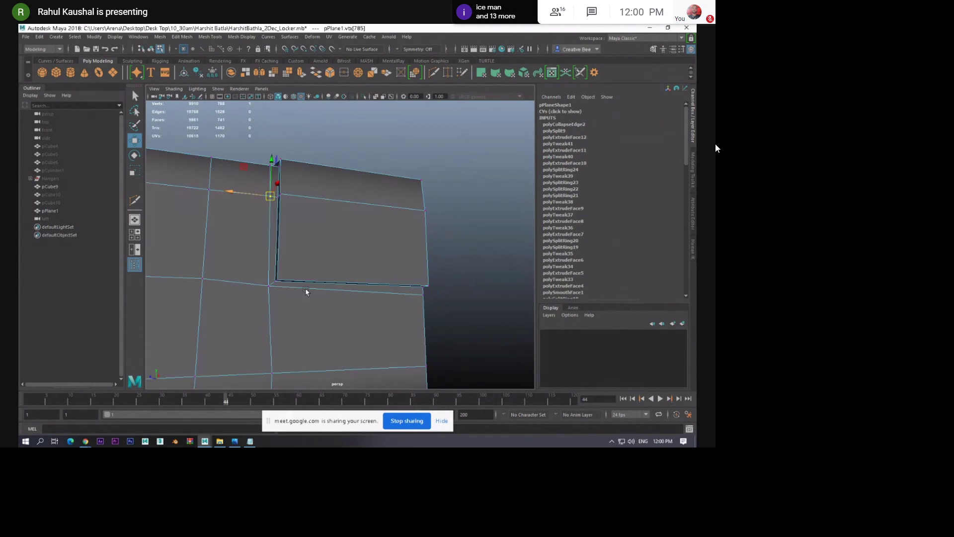
pyautogui.click(267, 291)
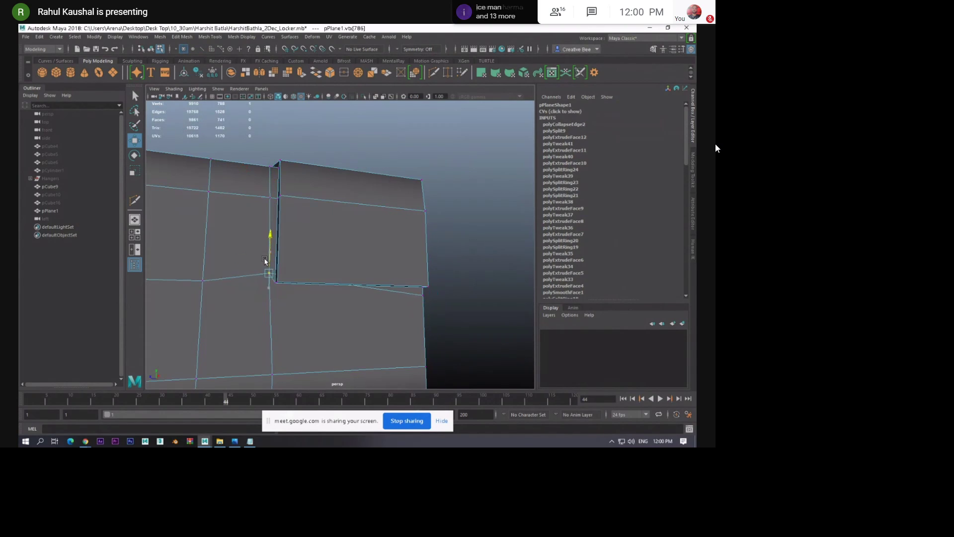
pyautogui.click(437, 306)
pyautogui.keyDown('alt'); pyautogui.moveTo(264, 298); pyautogui.dragTo(328, 294); pyautogui.keyUp('alt')
pyautogui.click(329, 295)
pyautogui.press('v')
pyautogui.moveTo(304, 200); pyautogui.dragTo(314, 193, button='middle')
pyautogui.click(321, 284)
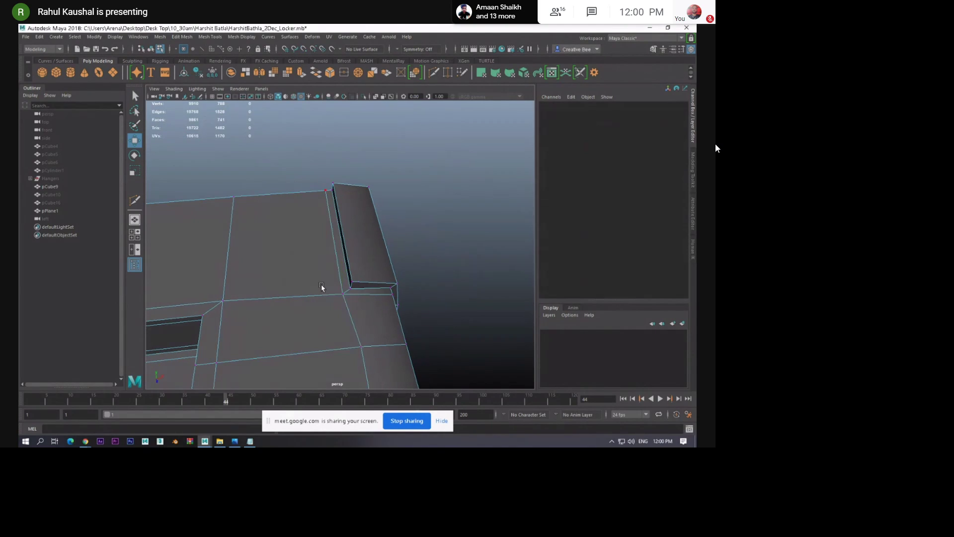
# Select the outer faces of the raised corner block and extrude them outward once more
pyautogui.keyDown('alt'); pyautogui.moveTo(321, 284); pyautogui.dragTo(275, 281); pyautogui.keyUp('alt')
pyautogui.press('3')
pyautogui.press('F8')
pyautogui.keyDown('alt'); pyautogui.moveTo(351, 314); pyautogui.dragTo(264, 273); pyautogui.keyUp('alt')
pyautogui.click(324, 282)
pyautogui.press('1')
pyautogui.moveTo(264, 273); pyautogui.dragTo(257, 285, button='right')
pyautogui.moveTo(258, 252); pyautogui.dragTo(251, 227)
pyautogui.hotkey('ctrl', 'e')
pyautogui.press('t')
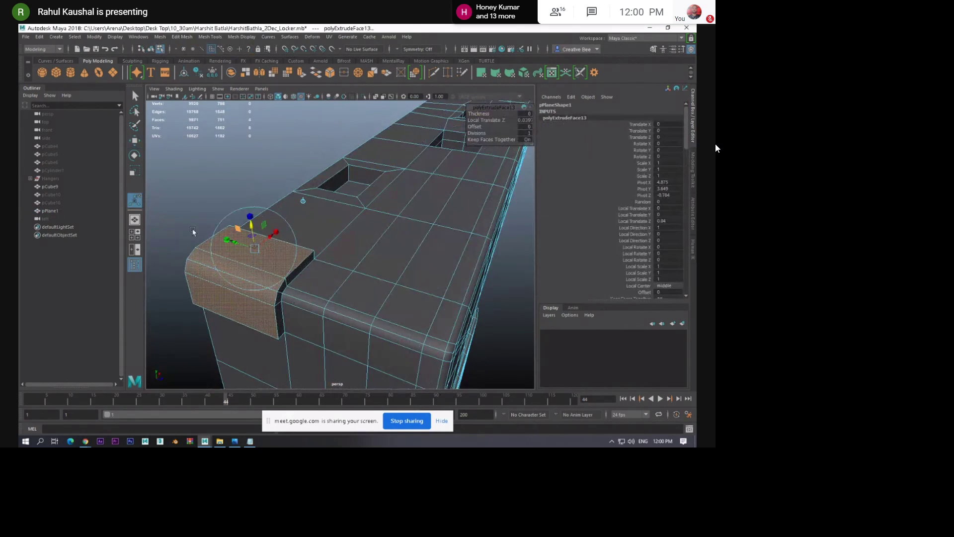
# Preview the mesh smoothed and examine the rounded form of the raised corner block from several sides
pyautogui.press('3')
pyautogui.press('q')
pyautogui.press('F10')
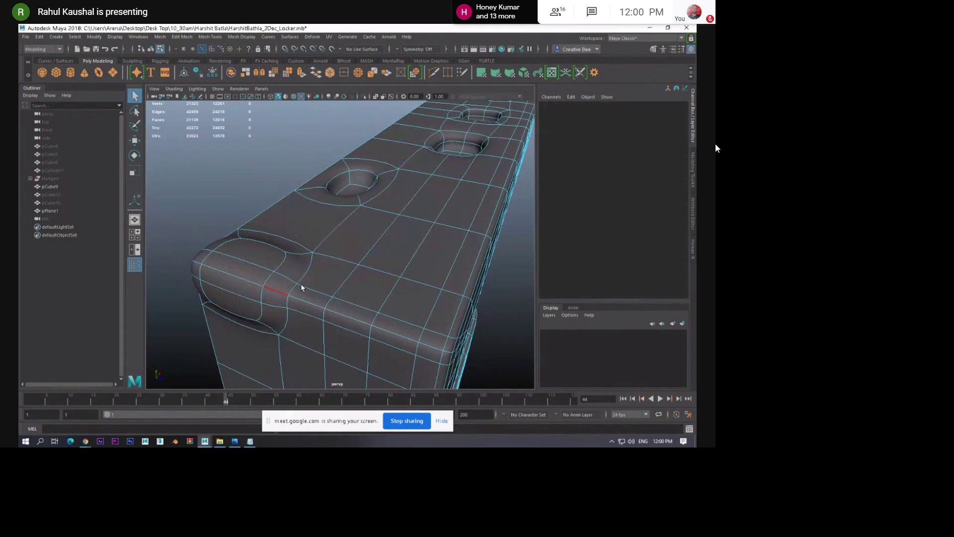
pyautogui.keyDown('alt'); pyautogui.moveTo(300, 283); pyautogui.dragTo(348, 264); pyautogui.keyUp('alt')
pyautogui.press('F8')
pyautogui.click(294, 278)
pyautogui.keyDown('alt'); pyautogui.moveTo(328, 278); pyautogui.dragTo(296, 285, button='right'); pyautogui.keyUp('alt')
pyautogui.keyDown('alt'); pyautogui.moveTo(296, 285); pyautogui.dragTo(290, 328); pyautogui.keyUp('alt')
pyautogui.keyDown('alt'); pyautogui.moveTo(244, 250); pyautogui.dragTo(277, 302, button='middle'); pyautogui.keyUp('alt')
pyautogui.keyDown('alt'); pyautogui.moveTo(277, 302); pyautogui.dragTo(313, 274); pyautogui.keyUp('alt')
pyautogui.scroll(8, 256, 294)
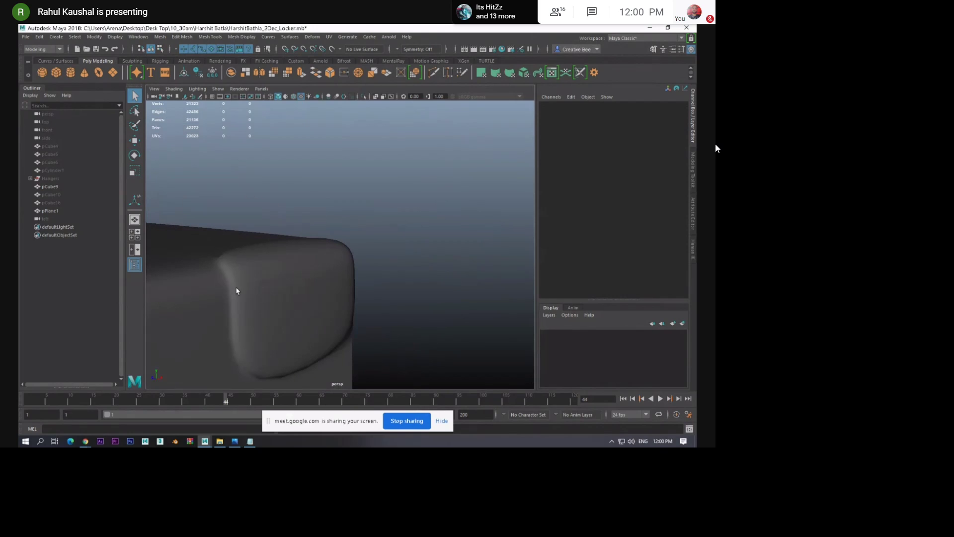
pyautogui.keyDown('alt'); pyautogui.moveTo(221, 300); pyautogui.dragTo(333, 269); pyautogui.keyUp('alt')
pyautogui.click(266, 275)
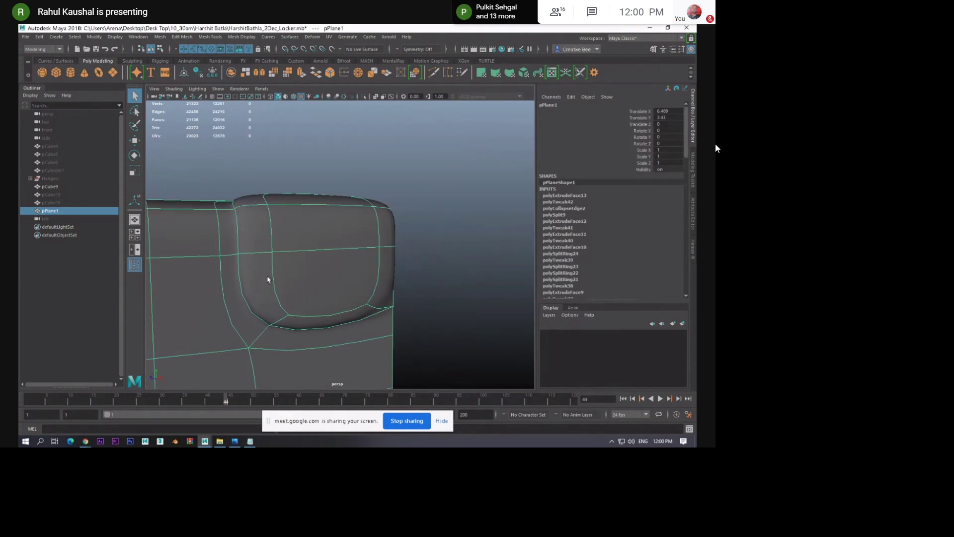
# Insert two edge loops with the Multi-Cut tool around the walls of the unsmoothed raised block
pyautogui.press('1')
pyautogui.keyDown('alt'); pyautogui.moveTo(267, 292); pyautogui.dragTo(335, 297); pyautogui.keyUp('alt')
pyautogui.keyDown('alt'); pyautogui.moveTo(457, 304); pyautogui.dragTo(282, 261, button='middle'); pyautogui.keyUp('alt')
pyautogui.keyDown('alt'); pyautogui.moveTo(281, 260); pyautogui.dragTo(291, 276); pyautogui.keyUp('alt')
pyautogui.keyDown('shift'); pyautogui.moveTo(291, 241); pyautogui.dragTo(251, 241, button='right'); pyautogui.keyUp('shift')
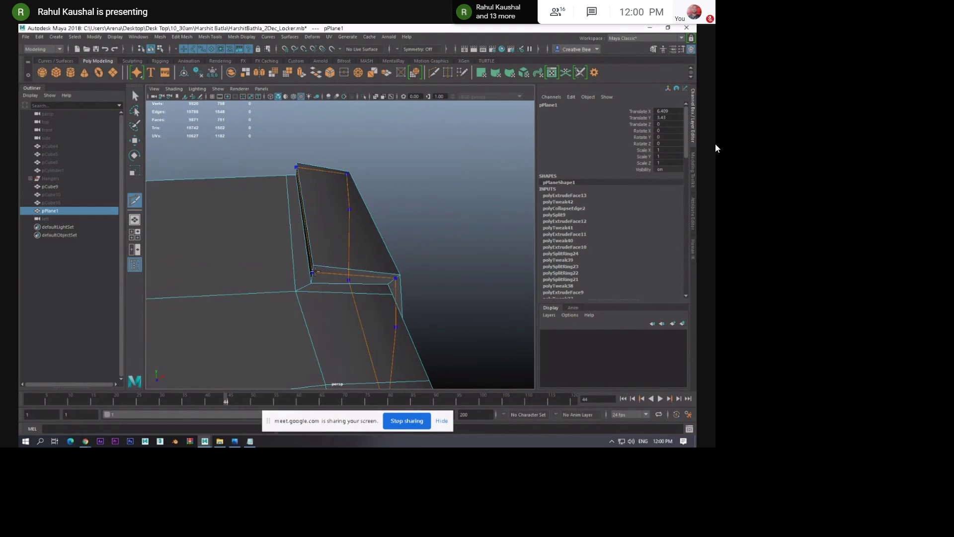
pyautogui.keyDown('ctrl'); pyautogui.click(314, 270); pyautogui.keyUp('ctrl')
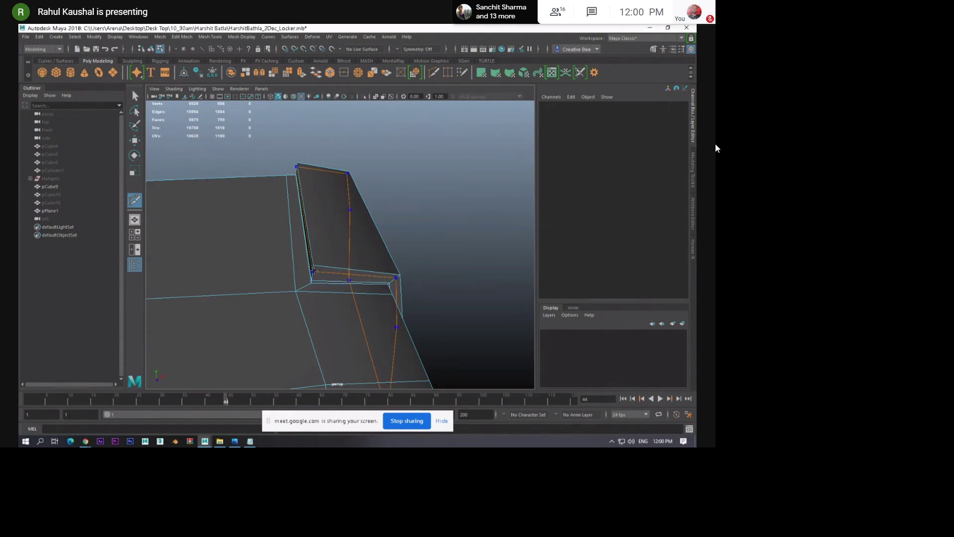
pyautogui.keyDown('ctrl'); pyautogui.click(313, 270); pyautogui.keyUp('ctrl')
# Insert supporting edge loops on the block's outer faces beside its rim and along its lower edge
pyautogui.keyDown('alt'); pyautogui.moveTo(317, 269); pyautogui.dragTo(300, 272); pyautogui.keyUp('alt')
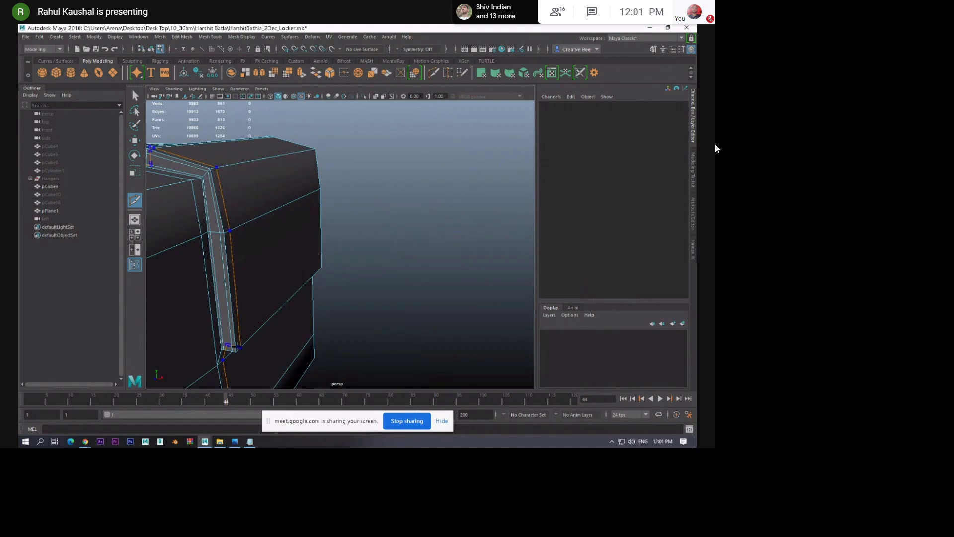
pyautogui.keyDown('ctrl'); pyautogui.click(234, 349); pyautogui.keyUp('ctrl')
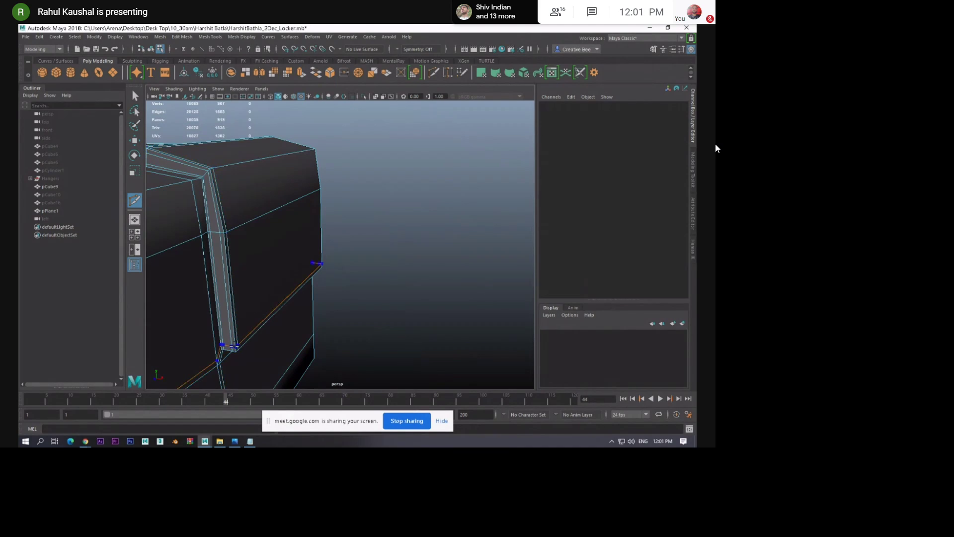
pyautogui.keyDown('ctrl'); pyautogui.click(273, 347); pyautogui.keyUp('ctrl')
pyautogui.keyDown('alt'); pyautogui.moveTo(273, 348); pyautogui.dragTo(277, 351); pyautogui.keyUp('alt')
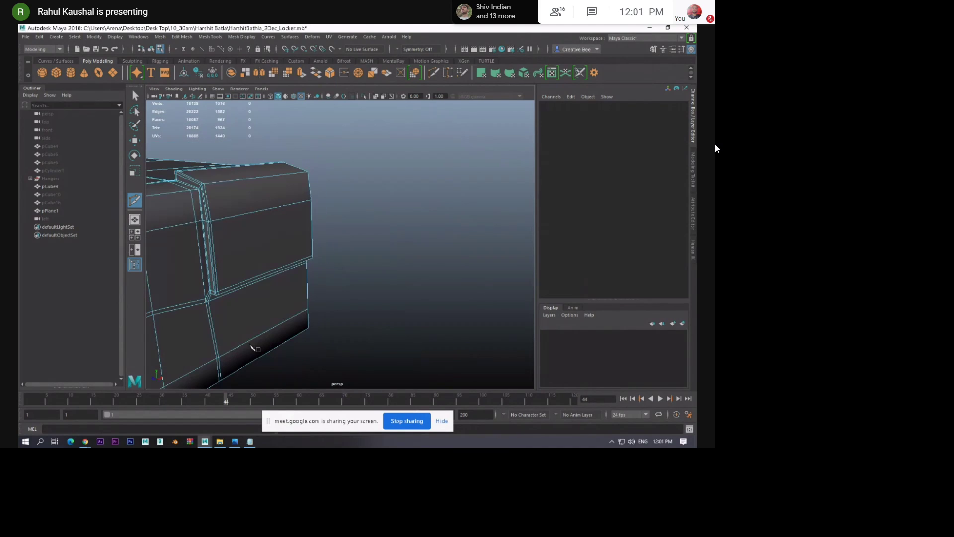
# Preview the smoothed plate and examine the raised block's edges and the surface around it
pyautogui.keyDown('alt'); pyautogui.moveTo(276, 314); pyautogui.dragTo(306, 301); pyautogui.keyUp('alt')
pyautogui.press('3')
pyautogui.press('w')
pyautogui.click(388, 243)
pyautogui.keyDown('alt'); pyautogui.moveTo(387, 243); pyautogui.dragTo(402, 276); pyautogui.keyUp('alt')
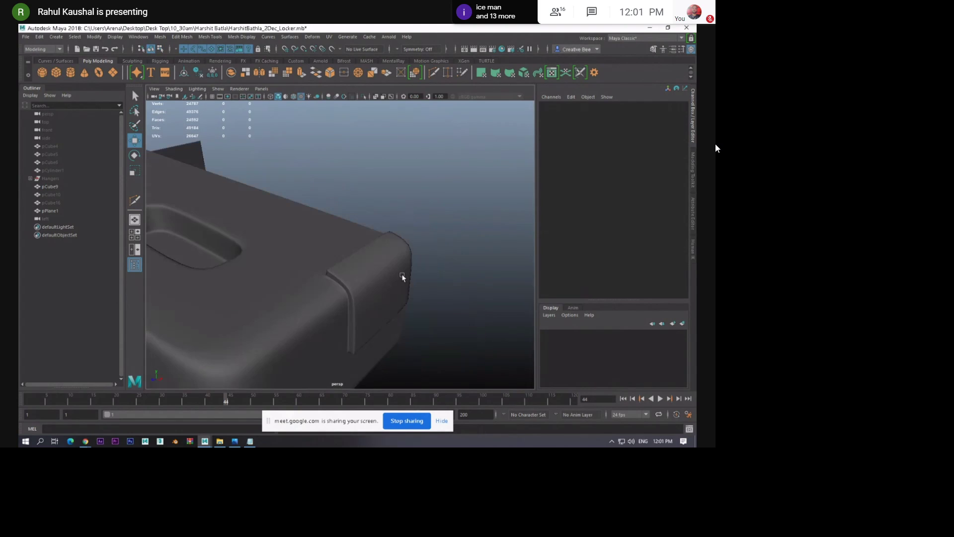
pyautogui.moveTo(380, 277)
pyautogui.keyDown('alt'); pyautogui.mouseDown()
pyautogui.moveTo(356, 276)
pyautogui.moveTo(379, 283)
pyautogui.mouseUp(); pyautogui.keyUp('alt')
pyautogui.click(379, 286)
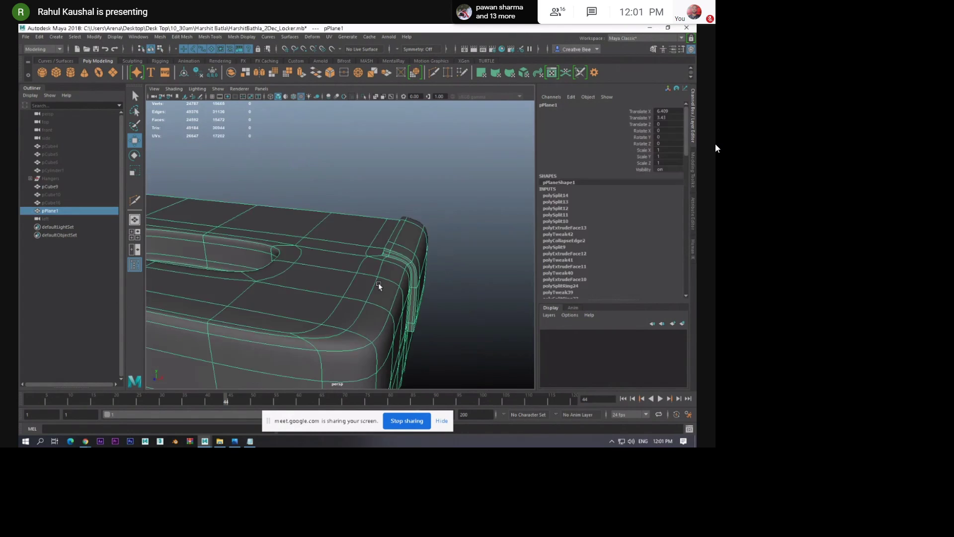
# Insert Multi-Cut edge loops across the plate's top between the recess and the block, and close beside the block's base
pyautogui.moveTo(378, 285); pyautogui.dragTo(378, 256, button='right')
pyautogui.scroll(4, 379, 269)
pyautogui.click(331, 258)
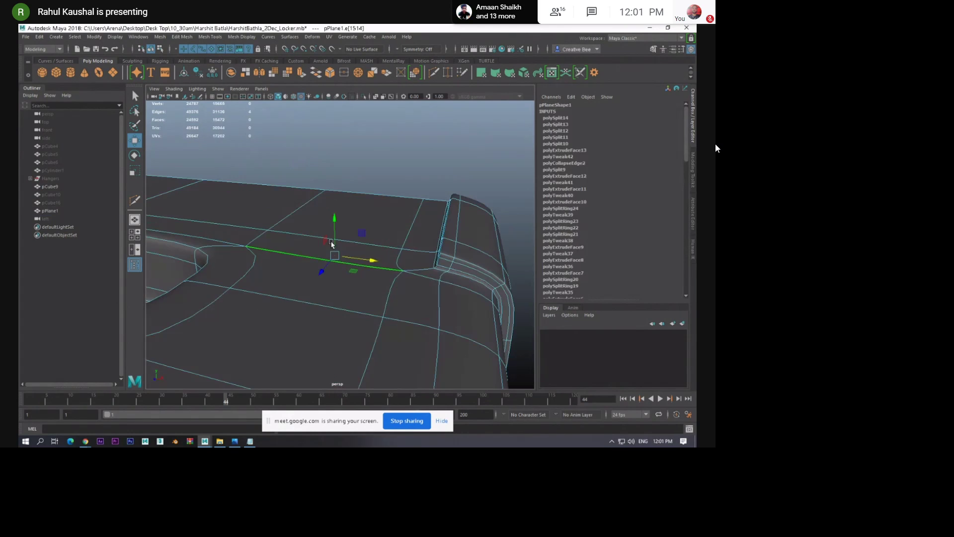
pyautogui.keyDown('shift'); pyautogui.moveTo(279, 246); pyautogui.dragTo(335, 230, button='right'); pyautogui.keyUp('shift')
pyautogui.keyDown('shift'); pyautogui.moveTo(276, 231); pyautogui.dragTo(276, 231, button='right'); pyautogui.keyUp('shift')
pyautogui.click(259, 242)
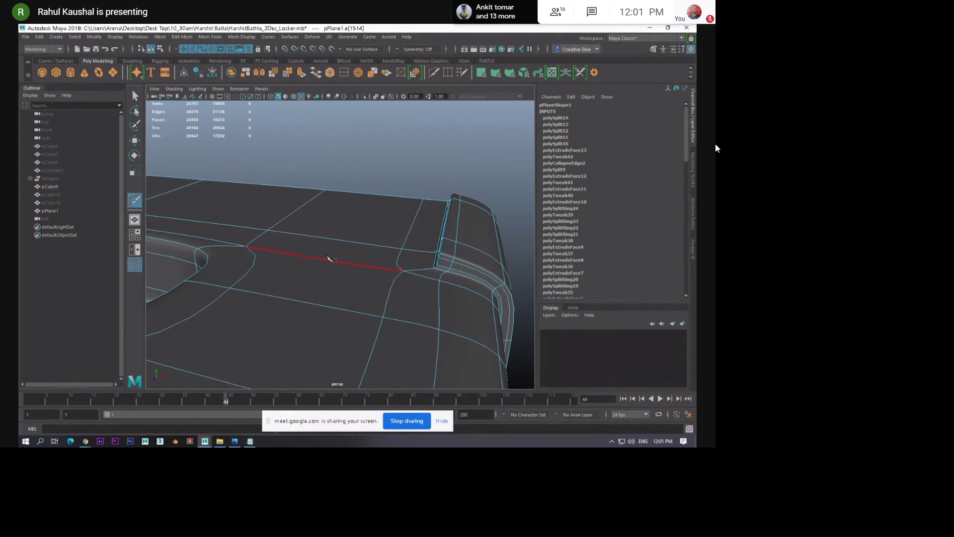
pyautogui.press('Escape')
pyautogui.click(367, 194)
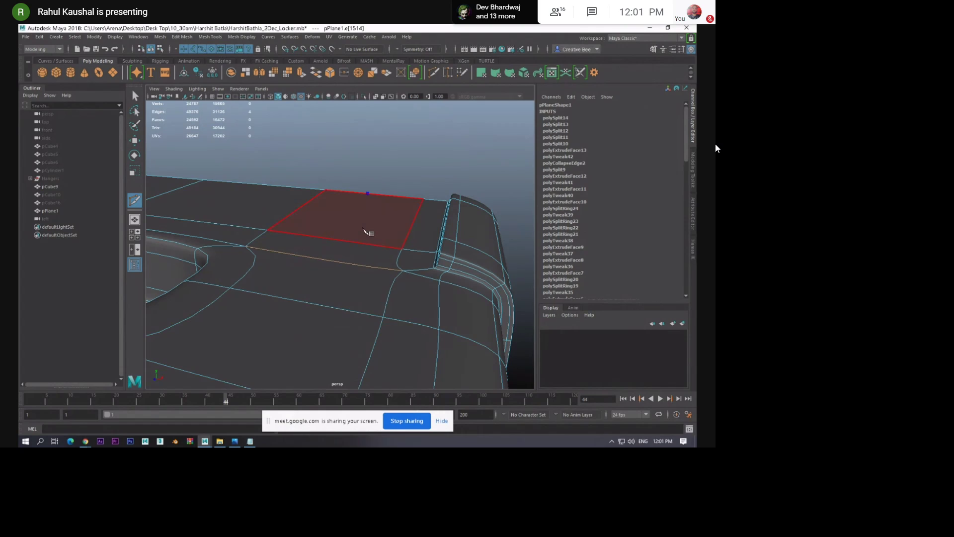
pyautogui.moveTo(375, 199)
pyautogui.keyDown('ctrl'); pyautogui.mouseDown()
pyautogui.moveTo(385, 210)
pyautogui.moveTo(374, 209)
pyautogui.mouseUp(); pyautogui.keyUp('ctrl')
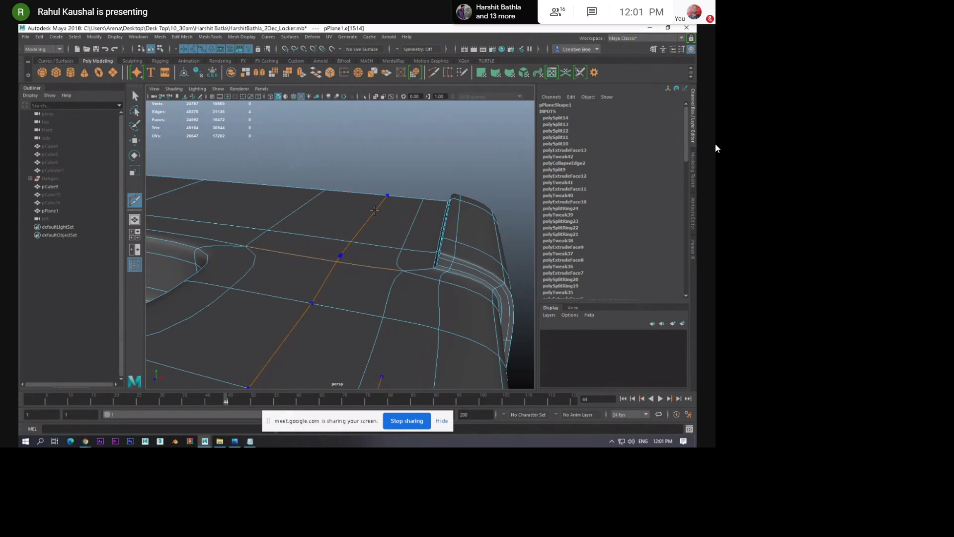
pyautogui.keyDown('ctrl'); pyautogui.click(374, 210); pyautogui.keyUp('ctrl')
pyautogui.moveTo(354, 254)
pyautogui.keyDown('alt'); pyautogui.mouseDown()
pyautogui.moveTo(347, 269)
pyautogui.moveTo(363, 268)
pyautogui.mouseUp(); pyautogui.keyUp('alt')
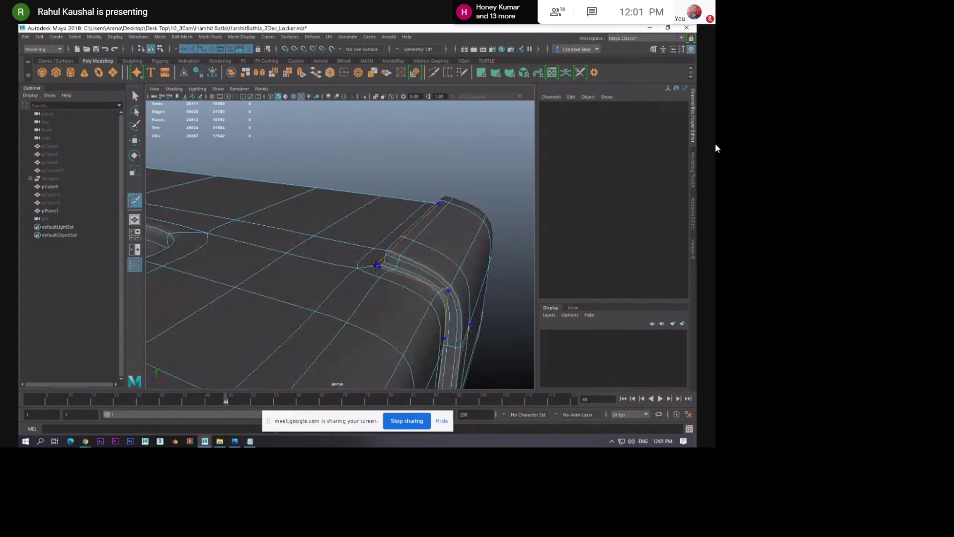
pyautogui.keyDown('ctrl'); pyautogui.click(370, 267); pyautogui.keyUp('ctrl')
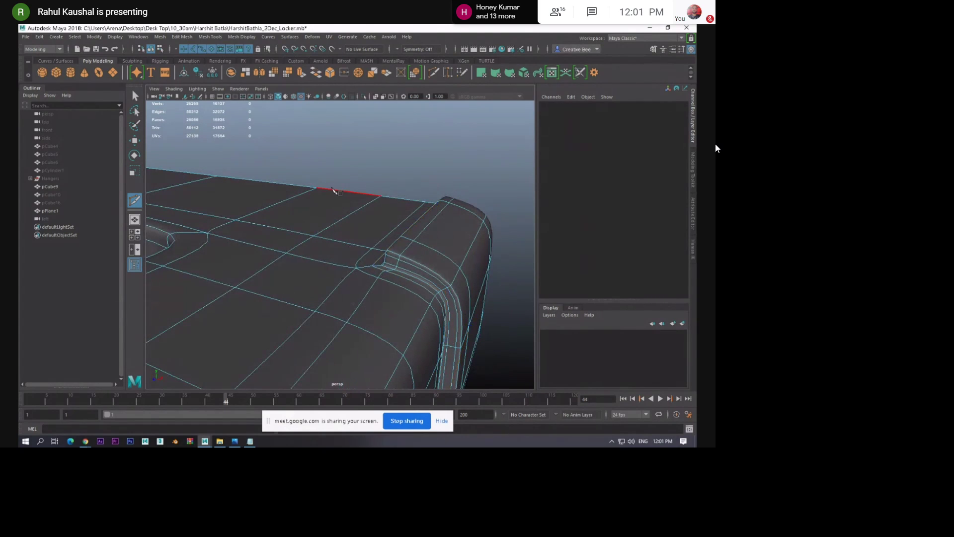
# Examine the smoothed plate around the raised block and the neighbouring recess
pyautogui.press('w')
pyautogui.scroll(-4, 351, 228)
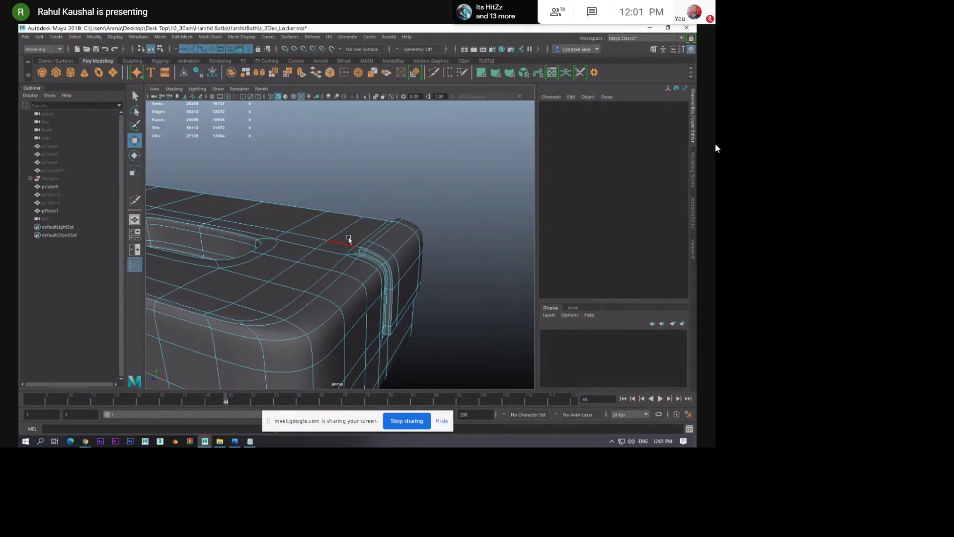
pyautogui.moveTo(349, 239); pyautogui.dragTo(374, 217, button='right')
pyautogui.click(433, 218)
pyautogui.keyDown('alt'); pyautogui.moveTo(419, 243); pyautogui.dragTo(388, 283); pyautogui.keyUp('alt')
pyautogui.keyDown('alt'); pyautogui.moveTo(381, 279); pyautogui.dragTo(275, 244); pyautogui.keyUp('alt')
pyautogui.click(420, 273)
# Insert supporting edge loops running along the plate's top from the block's inner corner past the recesses
pyautogui.press('1')
pyautogui.keyDown('alt'); pyautogui.moveTo(413, 205); pyautogui.dragTo(359, 311); pyautogui.keyUp('alt')
pyautogui.press('F10')
pyautogui.keyDown('shift'); pyautogui.moveTo(338, 231); pyautogui.dragTo(332, 253, button='right'); pyautogui.keyUp('shift')
pyautogui.keyDown('alt'); pyautogui.moveTo(341, 254); pyautogui.dragTo(311, 264); pyautogui.keyUp('alt')
pyautogui.keyDown('ctrl'); pyautogui.click(308, 264); pyautogui.keyUp('ctrl')
pyautogui.keyDown('ctrl'); pyautogui.click(302, 239); pyautogui.keyUp('ctrl')
pyautogui.keyDown('alt'); pyautogui.moveTo(299, 240); pyautogui.dragTo(303, 319); pyautogui.keyUp('alt')
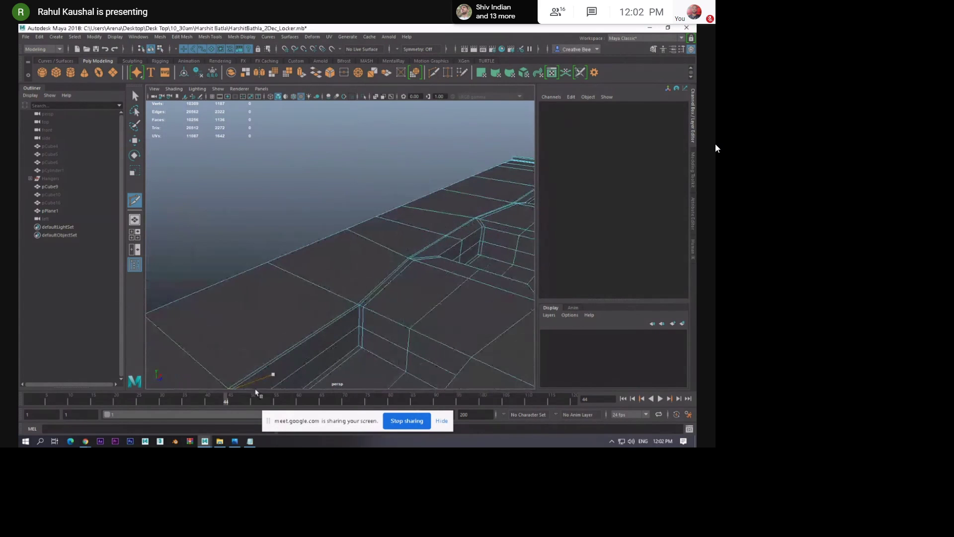
pyautogui.click(363, 306)
pyautogui.keyDown('alt'); pyautogui.moveTo(406, 303); pyautogui.dragTo(276, 342); pyautogui.keyUp('alt')
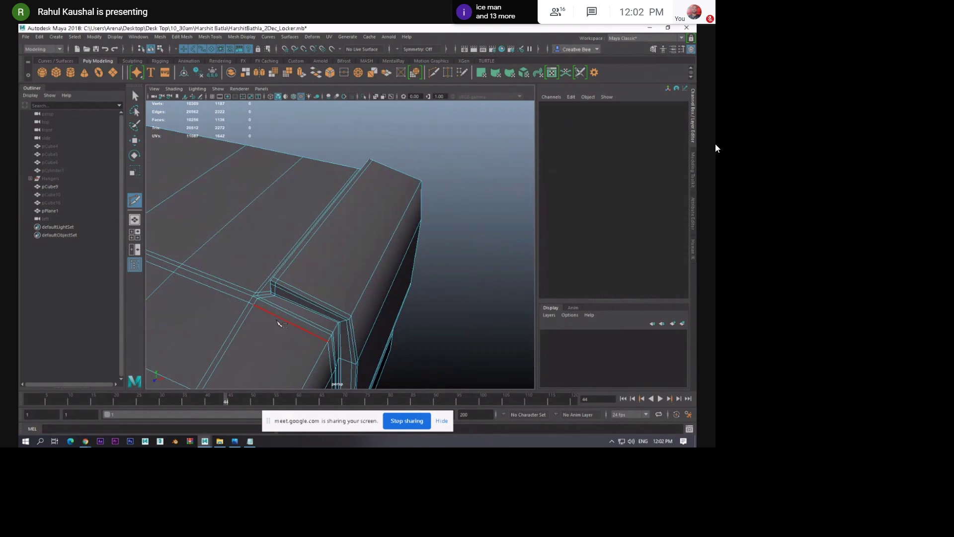
# Insert further edge loops at the block's inner corner, along its lower edge, and along the plate's open border
pyautogui.keyDown('alt'); pyautogui.moveTo(281, 323); pyautogui.dragTo(259, 252); pyautogui.keyUp('alt')
pyautogui.scroll(4, 271, 258)
pyautogui.click(282, 220)
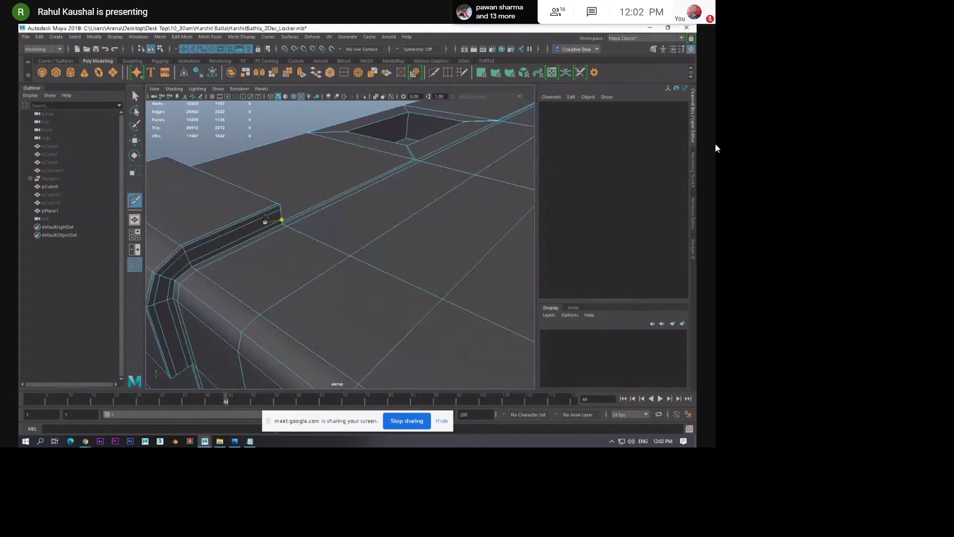
pyautogui.keyDown('ctrl'); pyautogui.click(428, 302); pyautogui.keyUp('ctrl')
pyautogui.keyDown('alt'); pyautogui.moveTo(428, 302); pyautogui.dragTo(277, 209); pyautogui.keyUp('alt')
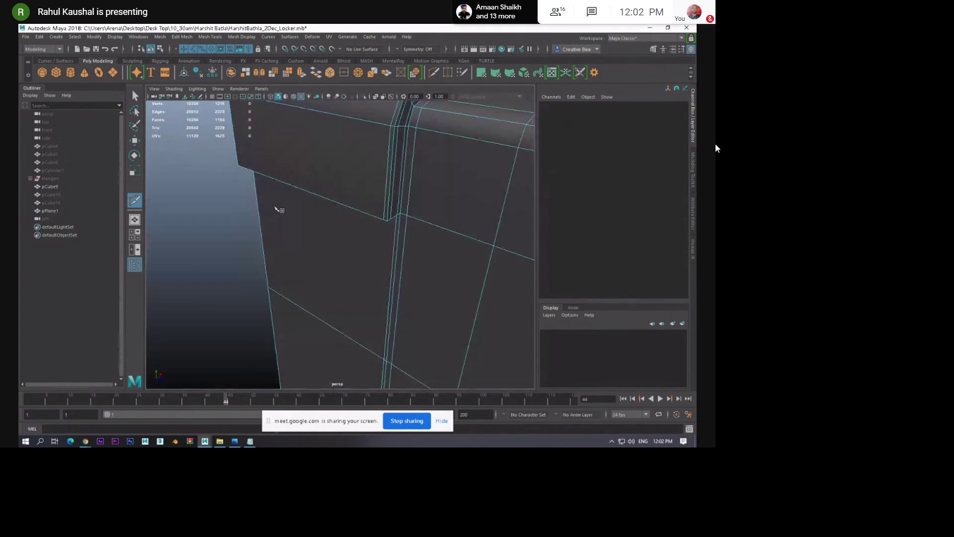
pyautogui.keyDown('ctrl'); pyautogui.click(386, 215); pyautogui.keyUp('ctrl')
pyautogui.keyDown('alt'); pyautogui.moveTo(358, 213); pyautogui.dragTo(366, 169); pyautogui.keyUp('alt')
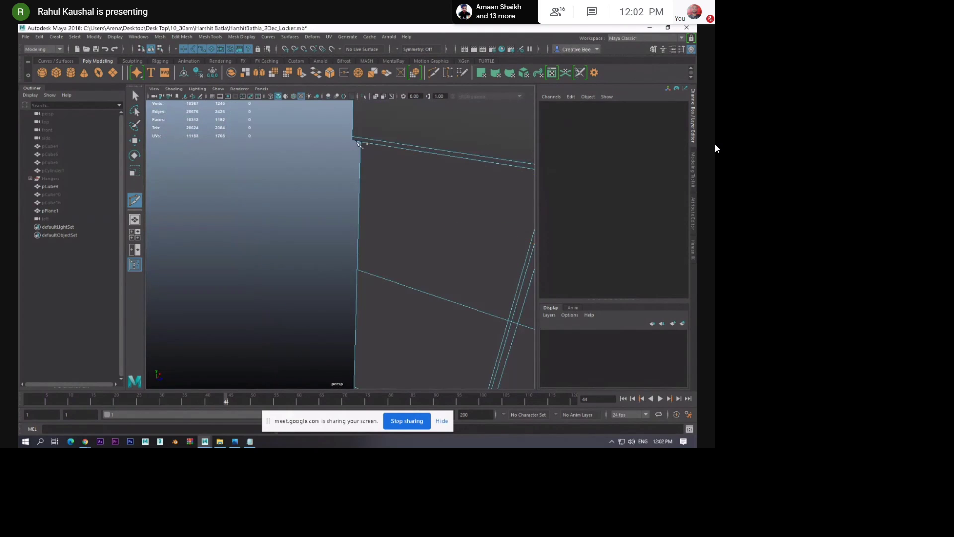
pyautogui.keyDown('ctrl'); pyautogui.click(355, 139); pyautogui.keyUp('ctrl')
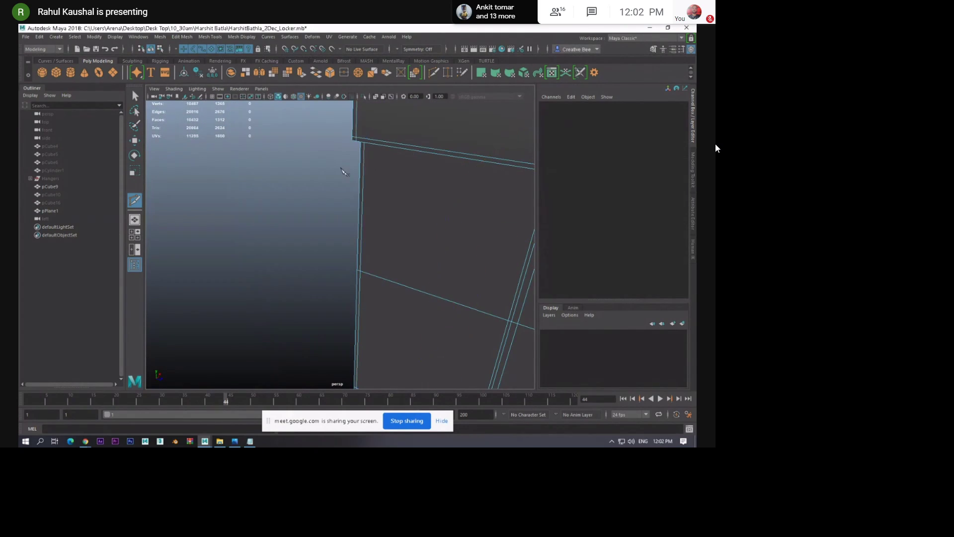
# Preview the smoothed mesh and examine the shading below the raised block's lower corner
pyautogui.scroll(-5, 332, 181)
pyautogui.keyDown('alt'); pyautogui.moveTo(332, 180); pyautogui.dragTo(316, 235); pyautogui.keyUp('alt')
pyautogui.press('e')
pyautogui.press('3')
pyautogui.press('w')
pyautogui.moveTo(343, 203); pyautogui.dragTo(384, 139, button='right')
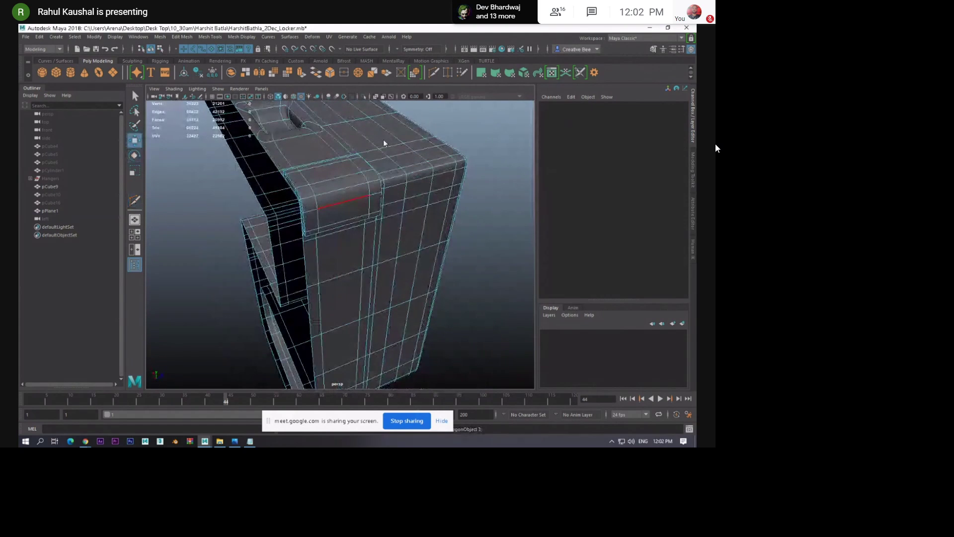
pyautogui.click(490, 203)
pyautogui.keyDown('alt'); pyautogui.moveTo(450, 218); pyautogui.dragTo(342, 297); pyautogui.keyUp('alt')
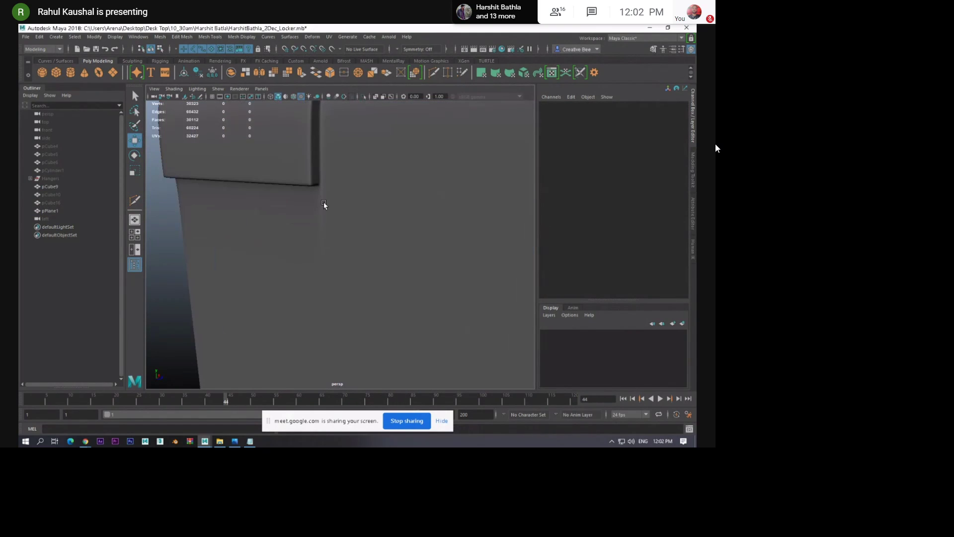
# Insert a supporting edge loop across the plate's side just below the raised block's lower edge
pyautogui.click(311, 218)
pyautogui.press('1')
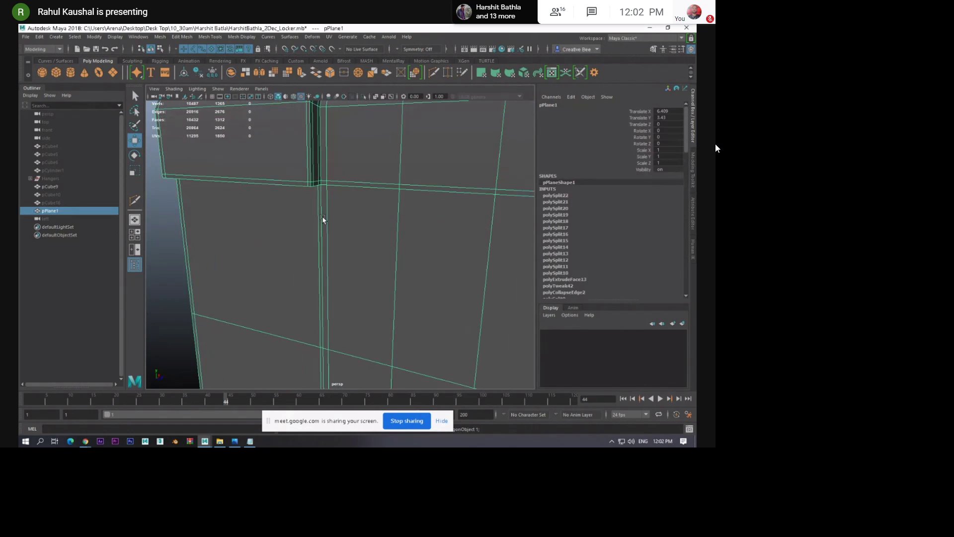
pyautogui.press('F10')
pyautogui.click(319, 216)
pyautogui.keyDown('shift'); pyautogui.moveTo(242, 194); pyautogui.dragTo(197, 194, button='right'); pyautogui.keyUp('shift')
pyautogui.click(318, 186)
pyautogui.keyDown('ctrl'); pyautogui.click(319, 191); pyautogui.keyUp('ctrl')
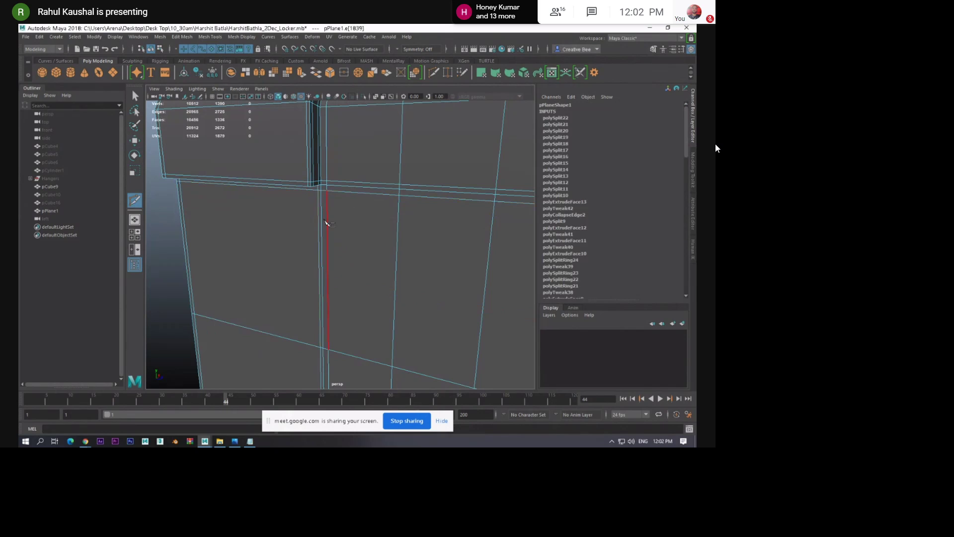
# Insert a supporting edge loop across the plate's top beside the raised block's inner corner
pyautogui.scroll(-5, 318, 218)
pyautogui.keyDown('alt'); pyautogui.moveTo(312, 221); pyautogui.dragTo(284, 268); pyautogui.keyUp('alt')
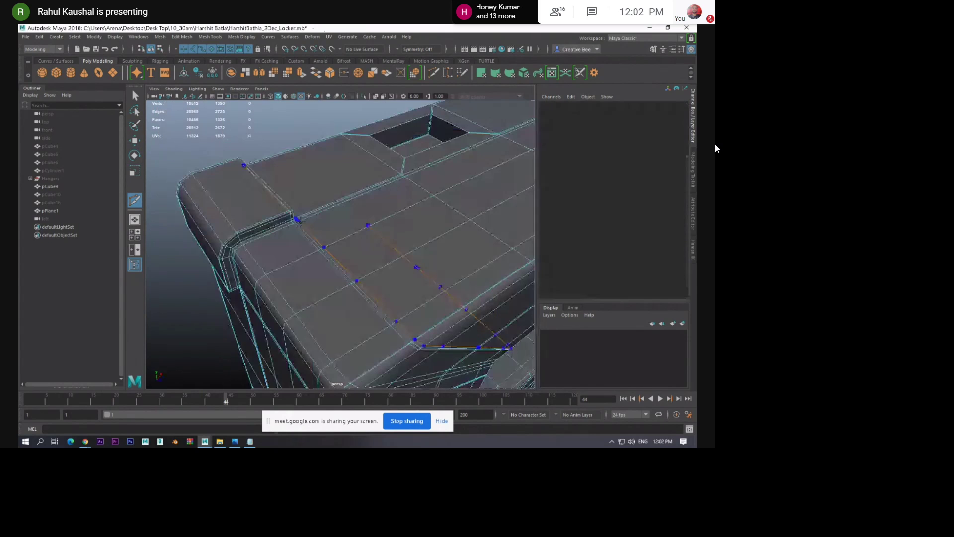
pyautogui.keyDown('ctrl'); pyautogui.click(299, 222); pyautogui.keyUp('ctrl')
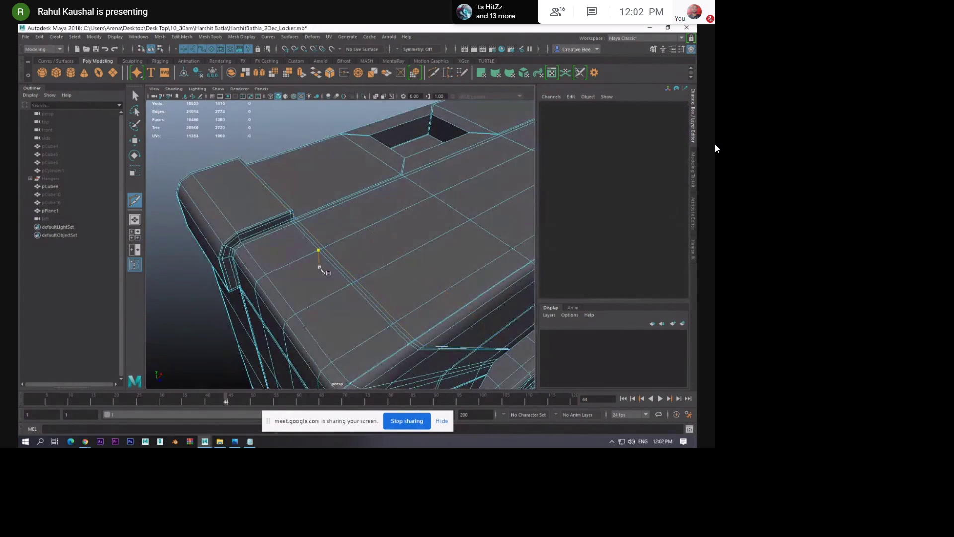
# Preview the smoothed plate and examine the groove and inner corner of the raised block
pyautogui.press('w')
pyautogui.press('3')
pyautogui.keyDown('alt'); pyautogui.moveTo(217, 157); pyautogui.dragTo(251, 173); pyautogui.keyUp('alt')
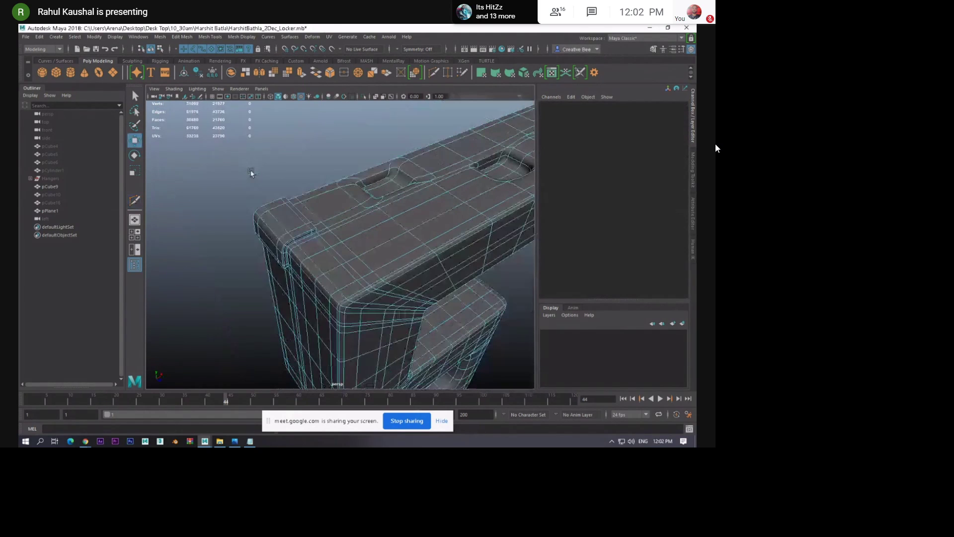
pyautogui.press('F8')
pyautogui.click(287, 180)
pyautogui.keyDown('alt'); pyautogui.moveTo(317, 269); pyautogui.dragTo(362, 304); pyautogui.keyUp('alt')
pyautogui.click(349, 302)
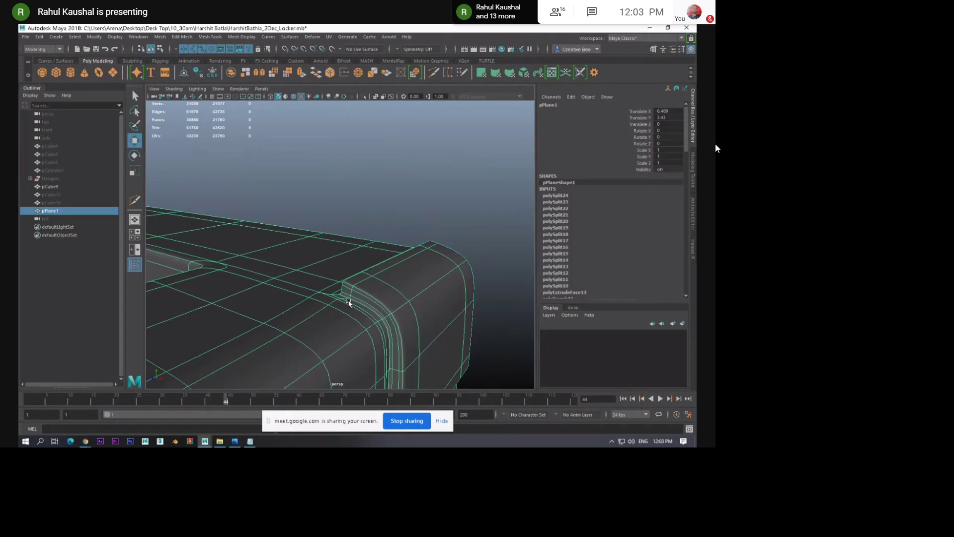
# Select the edge loop crossing the plate near its front corner and slide it along the surface
pyautogui.press('1')
pyautogui.moveTo(348, 303); pyautogui.dragTo(348, 276, button='right')
pyautogui.doubleClick(325, 276)
pyautogui.keyDown('alt'); pyautogui.moveTo(326, 275); pyautogui.dragTo(331, 282); pyautogui.keyUp('alt')
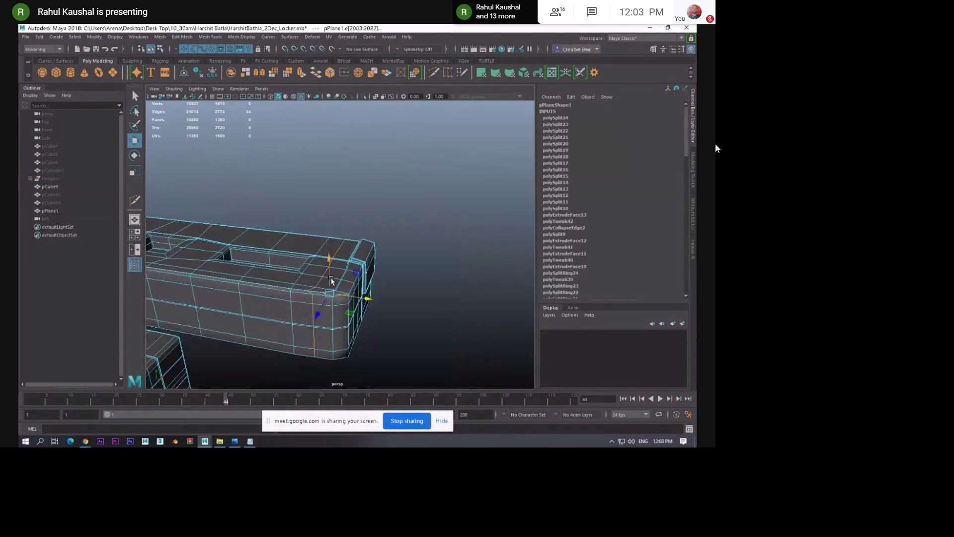
pyautogui.keyDown('alt'); pyautogui.moveTo(331, 281); pyautogui.dragTo(391, 294, button='middle'); pyautogui.keyUp('alt')
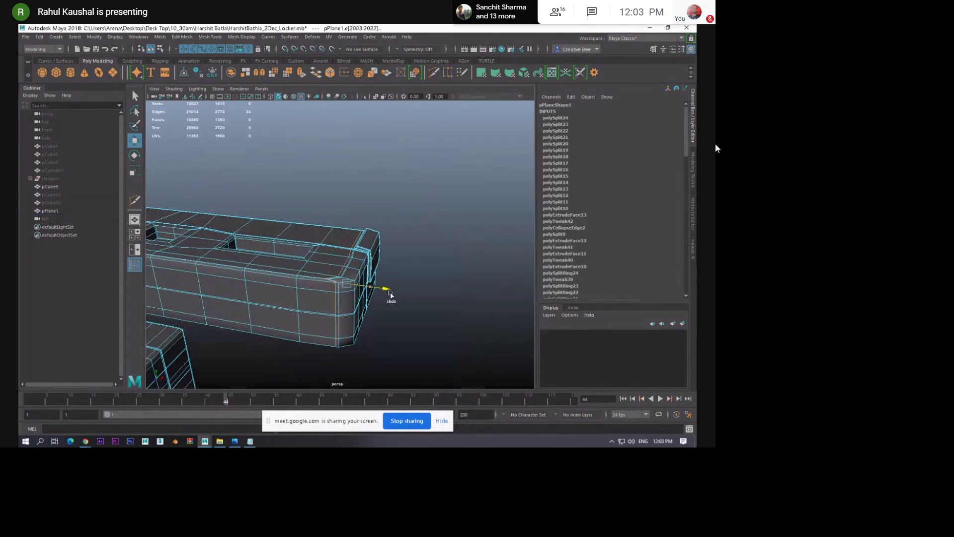
pyautogui.keyDown('ctrl'); pyautogui.keyDown('shift'); pyautogui.moveTo(390, 294); pyautogui.dragTo(387, 294); pyautogui.keyUp('shift'); pyautogui.keyUp('ctrl')
# Examine the raised corner block, its groove and the plate's front corner in the smoothed preview from several angles
pyautogui.click(323, 277)
pyautogui.keyDown('alt'); pyautogui.moveTo(319, 222); pyautogui.dragTo(393, 260, button='right'); pyautogui.keyUp('alt')
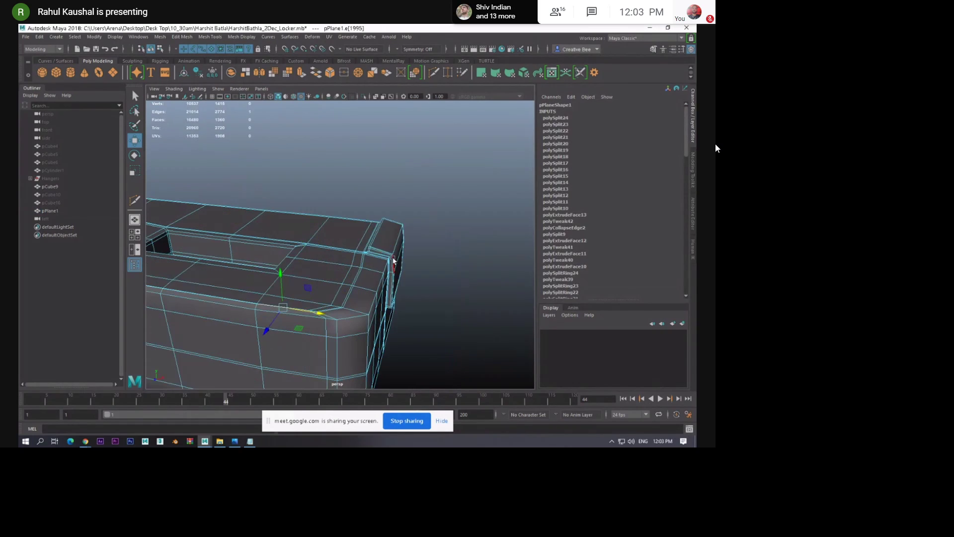
pyautogui.press('F8')
pyautogui.press('3')
pyautogui.click(418, 201)
pyautogui.keyDown('alt'); pyautogui.moveTo(418, 201); pyautogui.dragTo(355, 266); pyautogui.keyUp('alt')
pyautogui.click(303, 241)
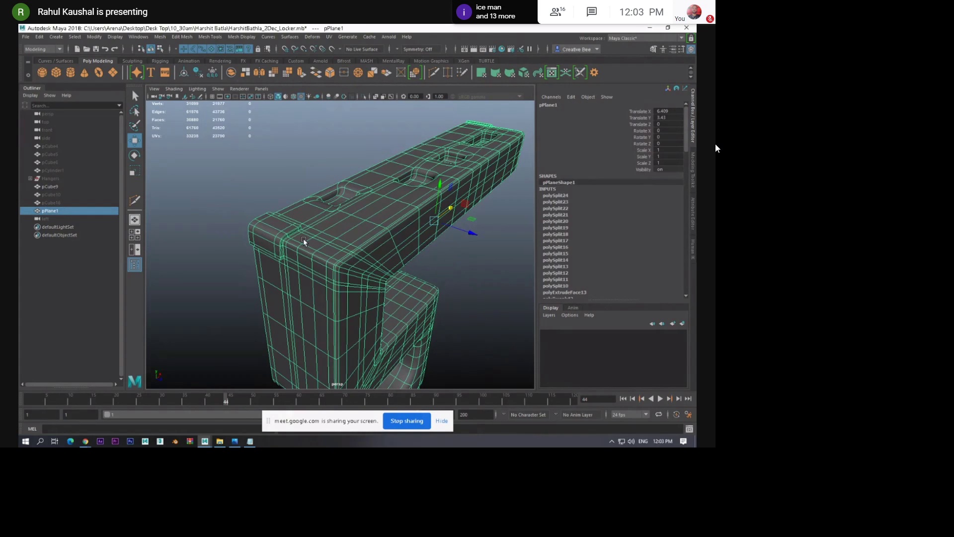
pyautogui.keyDown('alt'); pyautogui.moveTo(304, 241); pyautogui.dragTo(375, 330); pyautogui.keyUp('alt')
pyautogui.keyDown('alt'); pyautogui.moveTo(374, 330); pyautogui.dragTo(404, 292, button='right'); pyautogui.keyUp('alt')
pyautogui.keyDown('alt'); pyautogui.moveTo(398, 335); pyautogui.dragTo(417, 287, button='middle'); pyautogui.keyUp('alt')
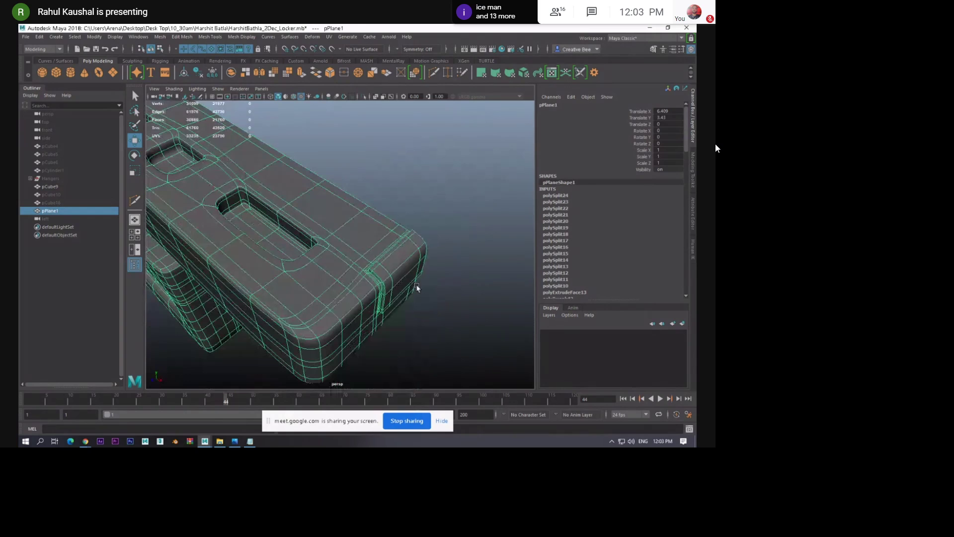
pyautogui.keyDown('alt'); pyautogui.moveTo(417, 288); pyautogui.dragTo(413, 250); pyautogui.keyUp('alt')
pyautogui.click(413, 251)
pyautogui.click(350, 241)
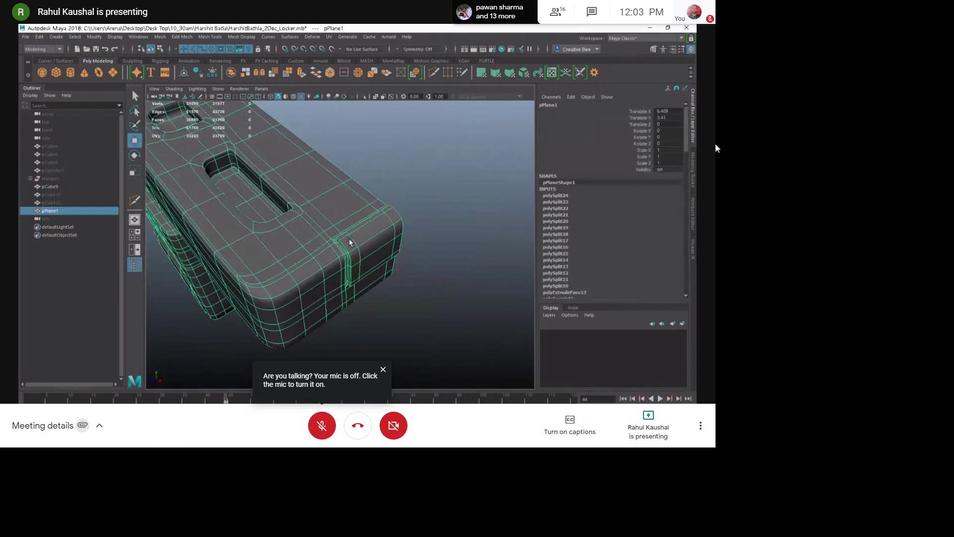
pyautogui.keyDown('alt'); pyautogui.moveTo(350, 241); pyautogui.dragTo(382, 281, button='right'); pyautogui.keyUp('alt')
# Insert a supporting edge loop along the groove at the raised block's inner side and preview it smoothed
pyautogui.press('1')
pyautogui.keyDown('alt'); pyautogui.moveTo(335, 156); pyautogui.dragTo(355, 200, button='middle'); pyautogui.keyUp('alt')
pyautogui.keyDown('alt'); pyautogui.moveTo(344, 180); pyautogui.dragTo(344, 197); pyautogui.keyUp('alt')
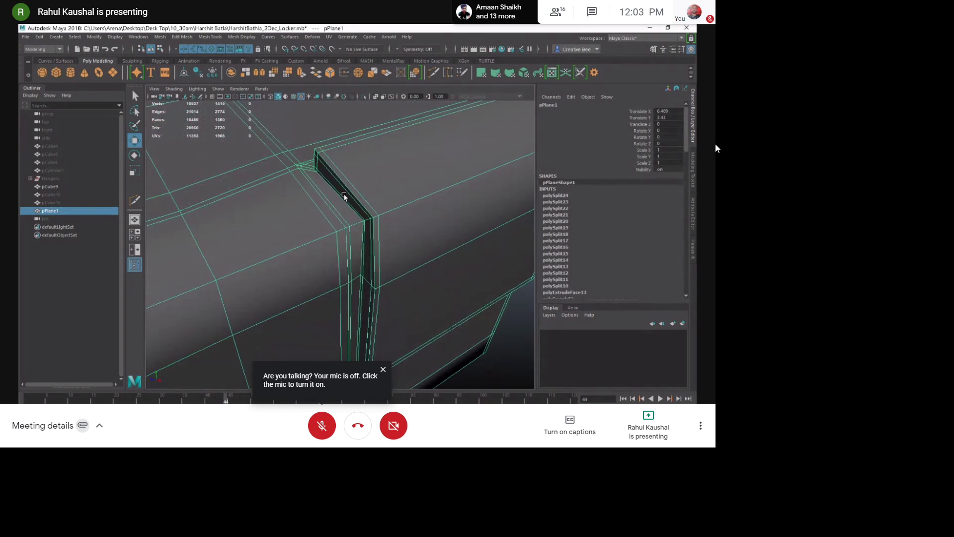
pyautogui.click(317, 171)
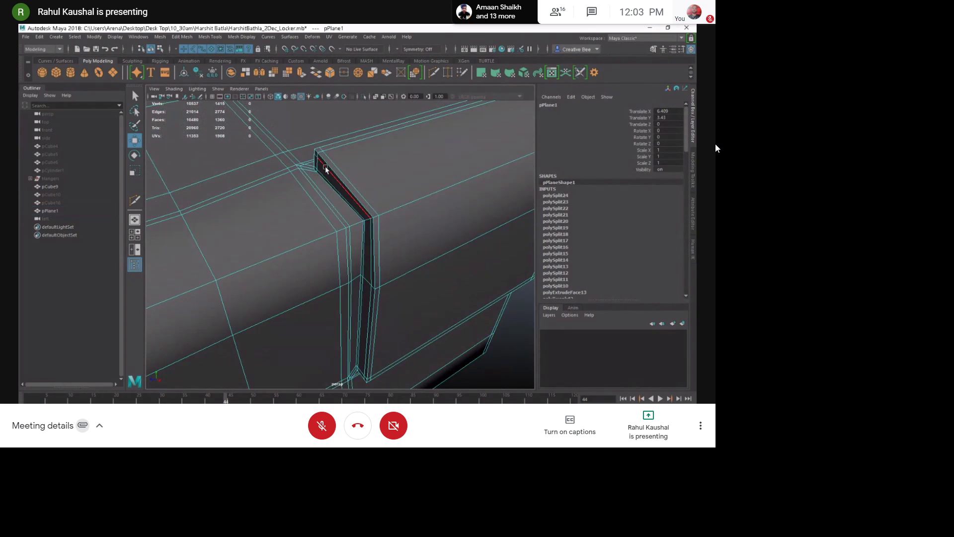
pyautogui.click(316, 165)
pyautogui.moveTo(277, 159); pyautogui.dragTo(231, 154, button='right')
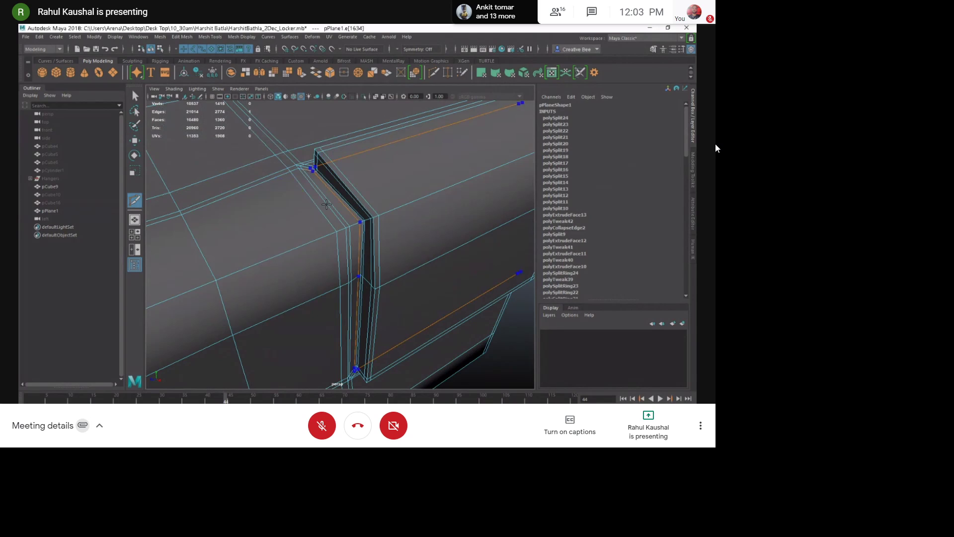
pyautogui.press('3')
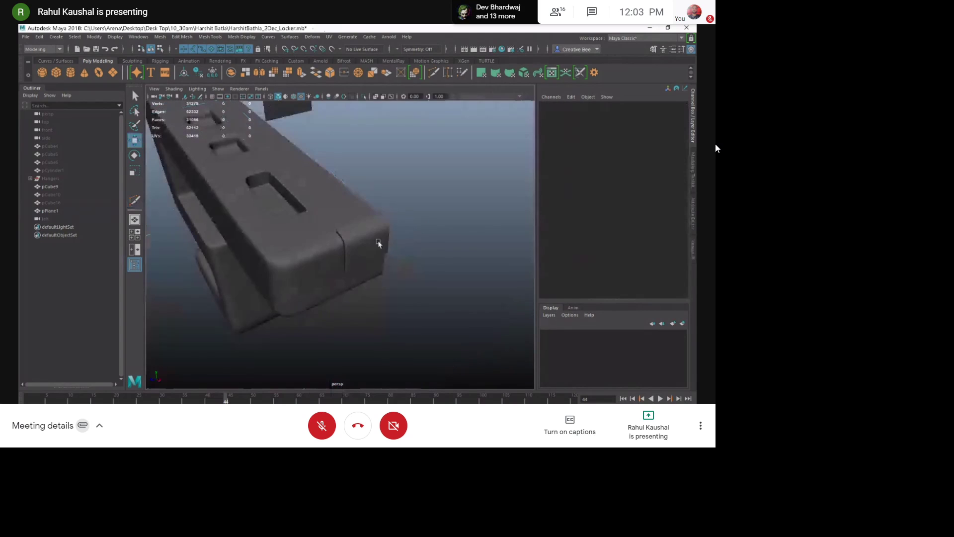
pyautogui.keyDown('alt'); pyautogui.moveTo(378, 240); pyautogui.dragTo(327, 210); pyautogui.keyUp('alt')
# Insert supporting edge loops across the plate's side just below the raised block's lower inner corner
pyautogui.click(303, 219)
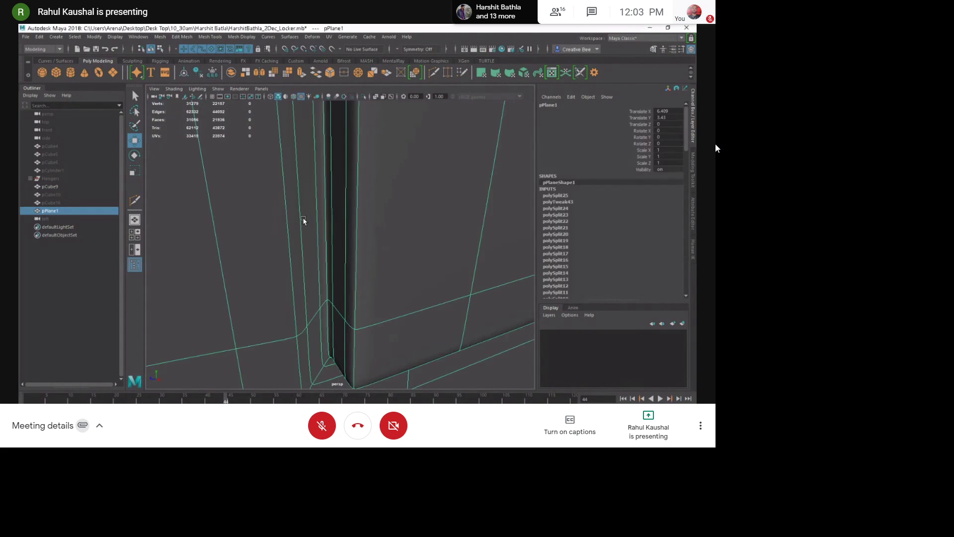
pyautogui.scroll(-6, 303, 218)
pyautogui.keyDown('alt'); pyautogui.moveTo(303, 218); pyautogui.dragTo(388, 303); pyautogui.keyUp('alt')
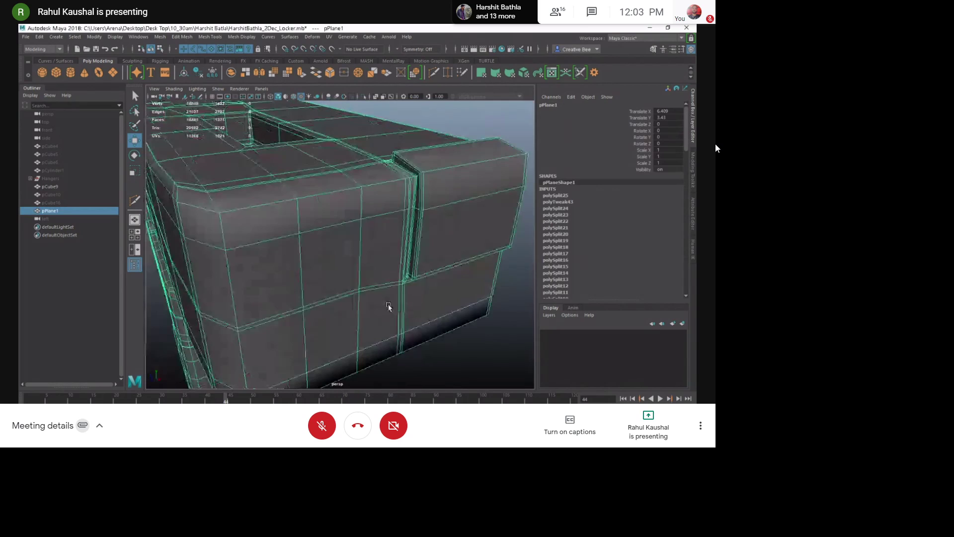
pyautogui.scroll(5, 349, 273)
pyautogui.keyDown('shift'); pyautogui.moveTo(348, 269); pyautogui.dragTo(263, 226, button='right'); pyautogui.keyUp('shift')
pyautogui.keyDown('ctrl'); pyautogui.click(318, 216); pyautogui.keyUp('ctrl')
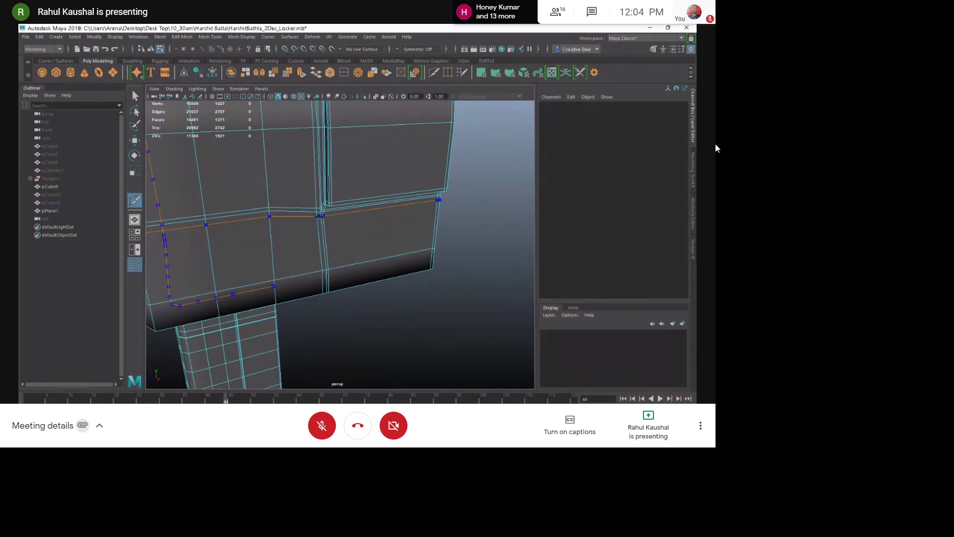
pyautogui.keyDown('ctrl'); pyautogui.click(319, 215); pyautogui.keyUp('ctrl')
pyautogui.keyDown('alt'); pyautogui.moveTo(324, 226); pyautogui.dragTo(332, 230); pyautogui.keyUp('alt')
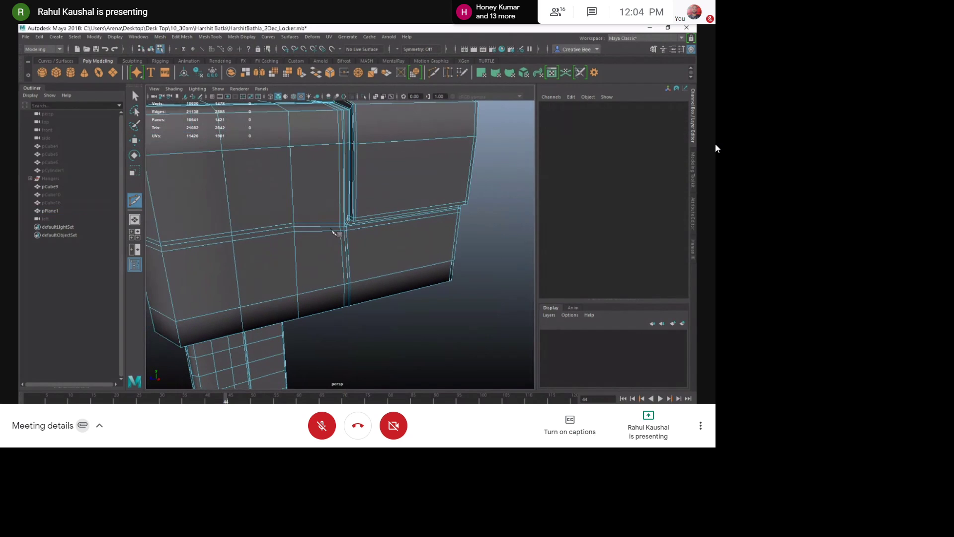
pyautogui.scroll(-5, 332, 230)
pyautogui.keyDown('ctrl'); pyautogui.click(358, 237); pyautogui.keyUp('ctrl')
# Preview the smoothed plate and inspect the raised block's lower edge and inner side
pyautogui.press('w')
pyautogui.press('3')
pyautogui.press('F8')
pyautogui.click(412, 188)
pyautogui.keyDown('alt'); pyautogui.moveTo(412, 188); pyautogui.dragTo(347, 214); pyautogui.keyUp('alt')
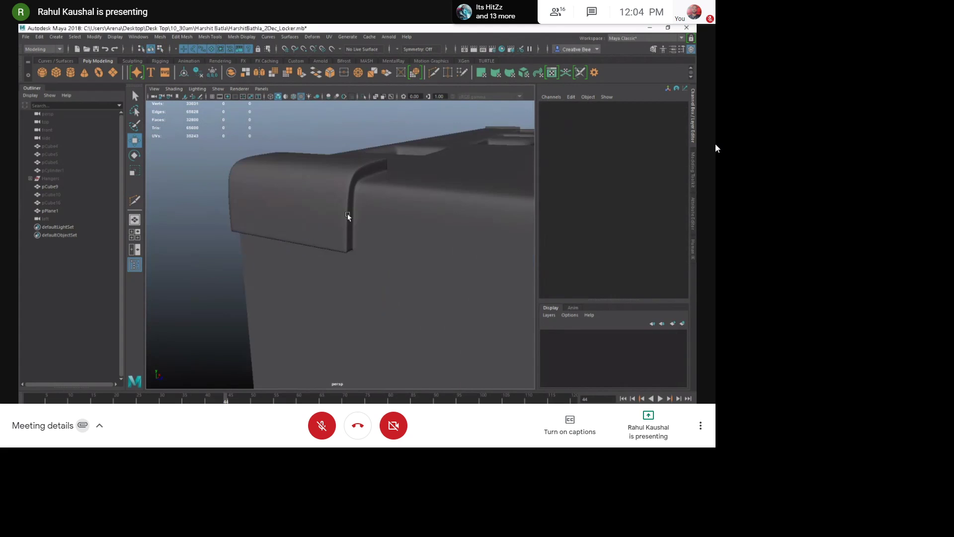
pyautogui.click(347, 214)
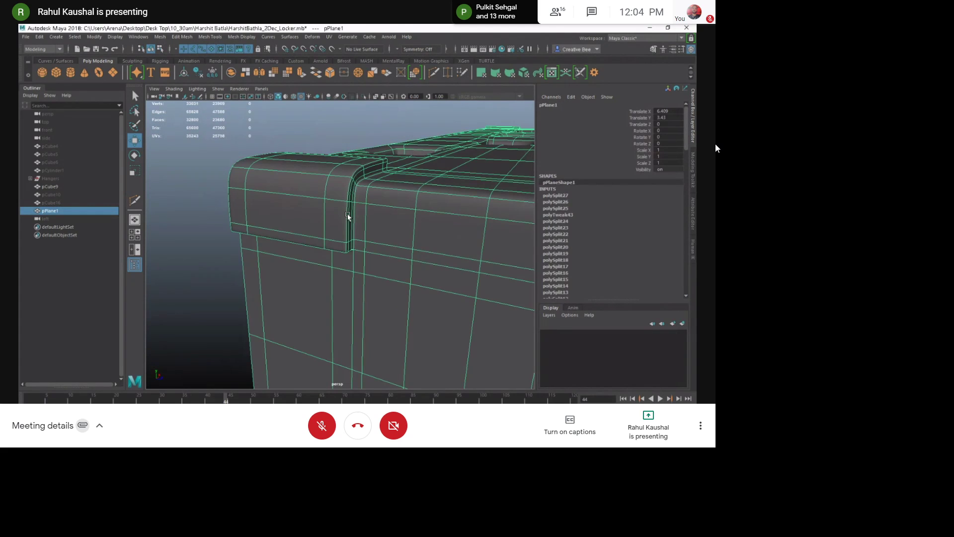
pyautogui.scroll(6, 348, 259)
pyautogui.scroll(-4, 349, 262)
pyautogui.keyDown('alt'); pyautogui.moveTo(339, 258); pyautogui.dragTo(242, 201); pyautogui.keyUp('alt')
# Insert an edge loop running through the middle of the raised block and down the plate's side
pyautogui.moveTo(242, 201); pyautogui.dragTo(191, 167, button='right')
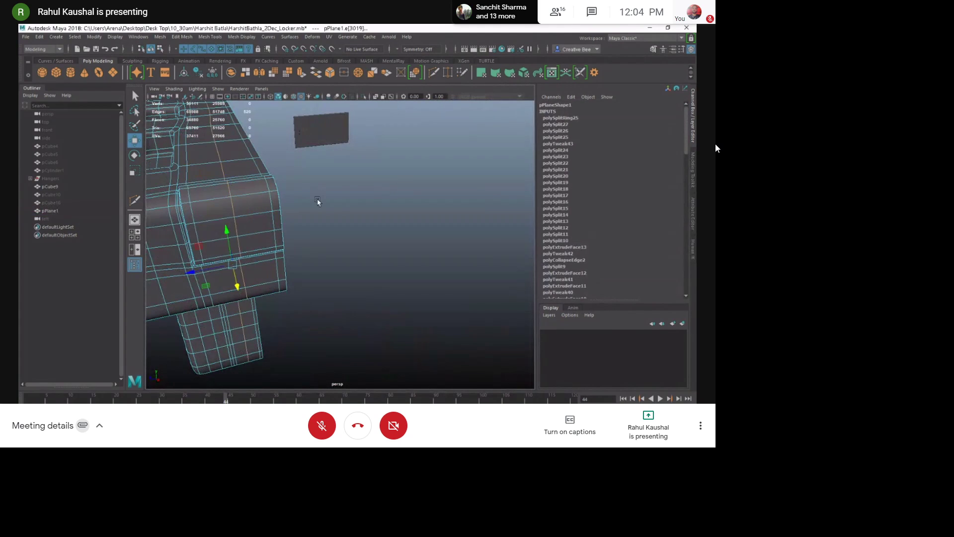
pyautogui.click(317, 199)
pyautogui.keyDown('alt'); pyautogui.moveTo(317, 200); pyautogui.dragTo(425, 204); pyautogui.keyUp('alt')
pyautogui.scroll(-5, 342, 165)
pyautogui.keyDown('alt'); pyautogui.moveTo(342, 165); pyautogui.dragTo(326, 172); pyautogui.keyUp('alt')
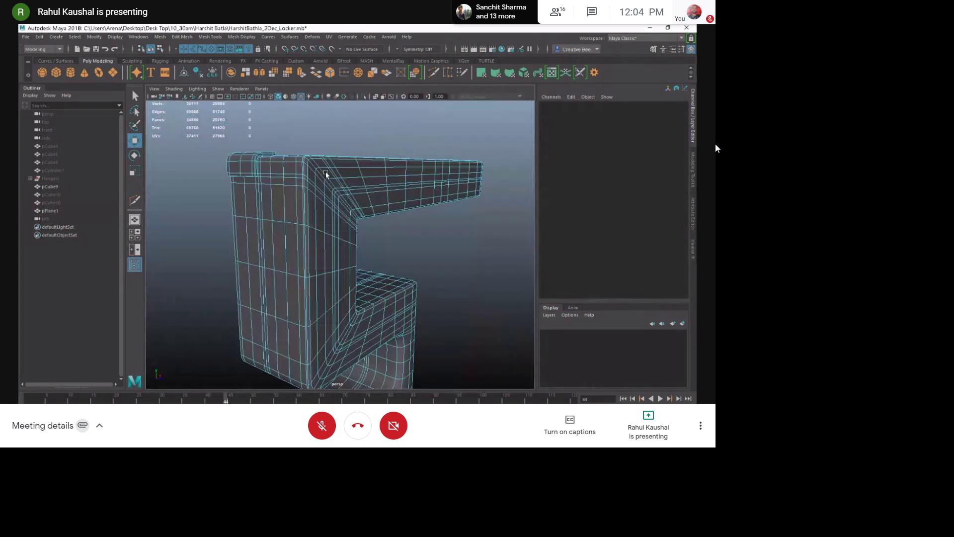
# Inspect the smoothed plate close up, checking the raised block's lower corner, vertical side and curved top edge
pyautogui.press('F8')
pyautogui.click(203, 196)
pyautogui.keyDown('alt'); pyautogui.moveTo(202, 196); pyautogui.dragTo(281, 237); pyautogui.keyUp('alt')
pyautogui.scroll(5, 283, 238)
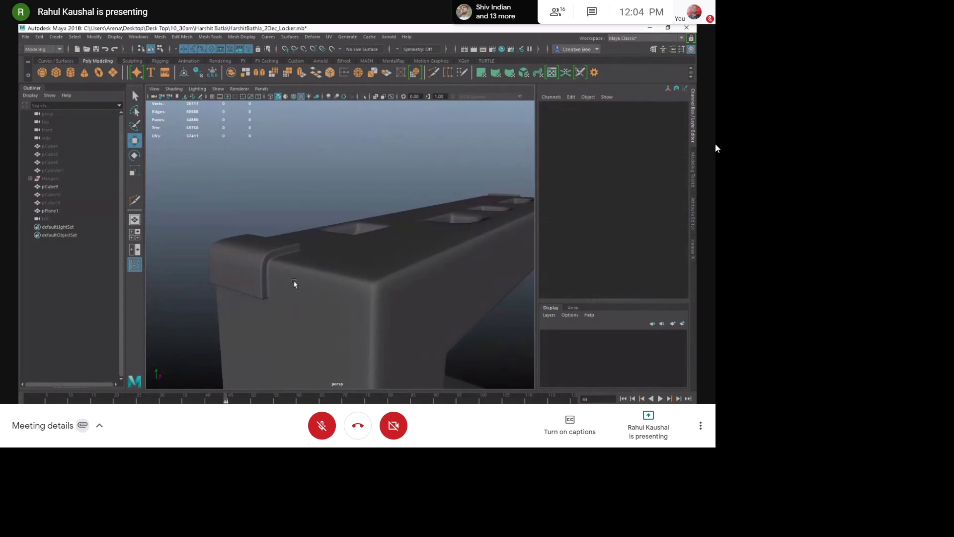
pyautogui.click(246, 233)
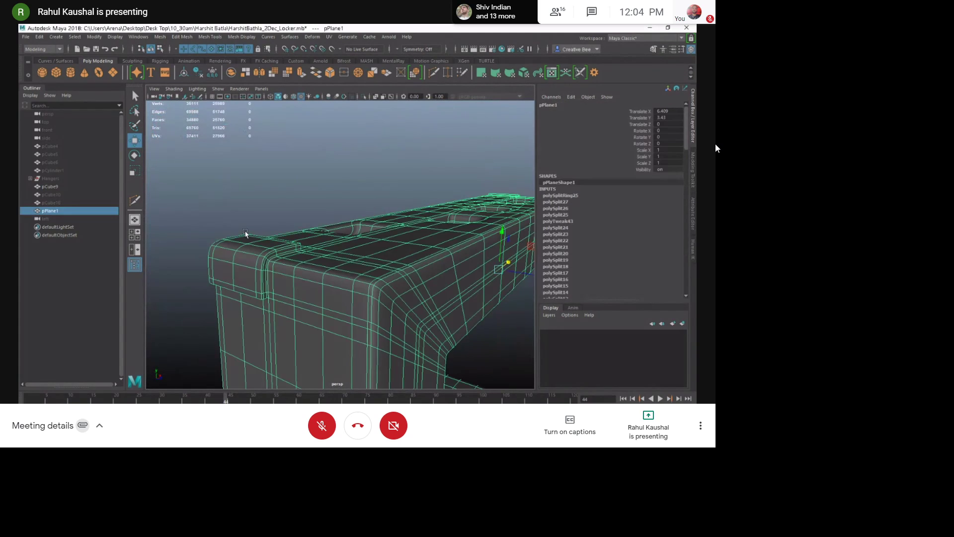
pyautogui.keyDown('alt'); pyautogui.moveTo(246, 233); pyautogui.dragTo(328, 237); pyautogui.keyUp('alt')
pyautogui.scroll(4, 328, 236)
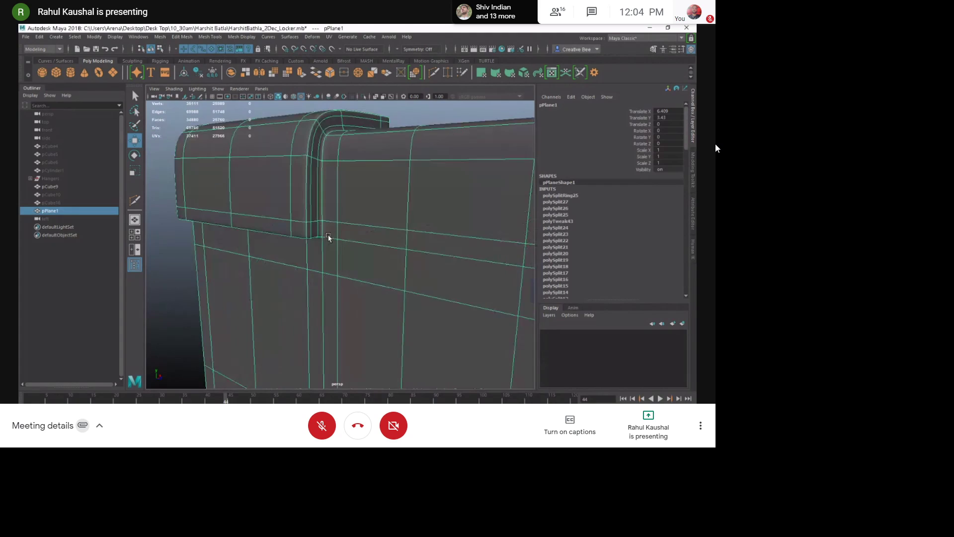
pyautogui.click(180, 251)
pyautogui.scroll(3, 307, 206)
pyautogui.scroll(5, 323, 211)
pyautogui.keyDown('alt'); pyautogui.moveTo(330, 235); pyautogui.dragTo(298, 194); pyautogui.keyUp('alt')
pyautogui.scroll(-8, 310, 222)
pyautogui.keyDown('alt'); pyautogui.moveTo(298, 194); pyautogui.dragTo(341, 250, button='middle'); pyautogui.keyUp('alt')
pyautogui.scroll(5, 341, 251)
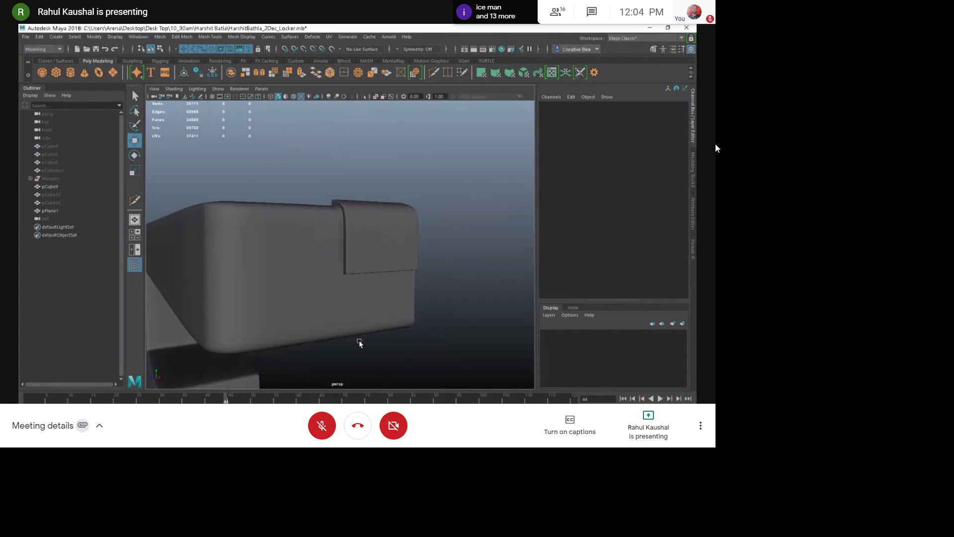
pyautogui.scroll(4, 358, 313)
pyautogui.keyDown('alt'); pyautogui.moveTo(358, 311); pyautogui.dragTo(356, 304); pyautogui.keyUp('alt')
pyautogui.keyDown('alt'); pyautogui.moveTo(359, 234); pyautogui.dragTo(379, 272); pyautogui.keyUp('alt')
pyautogui.scroll(4, 365, 236)
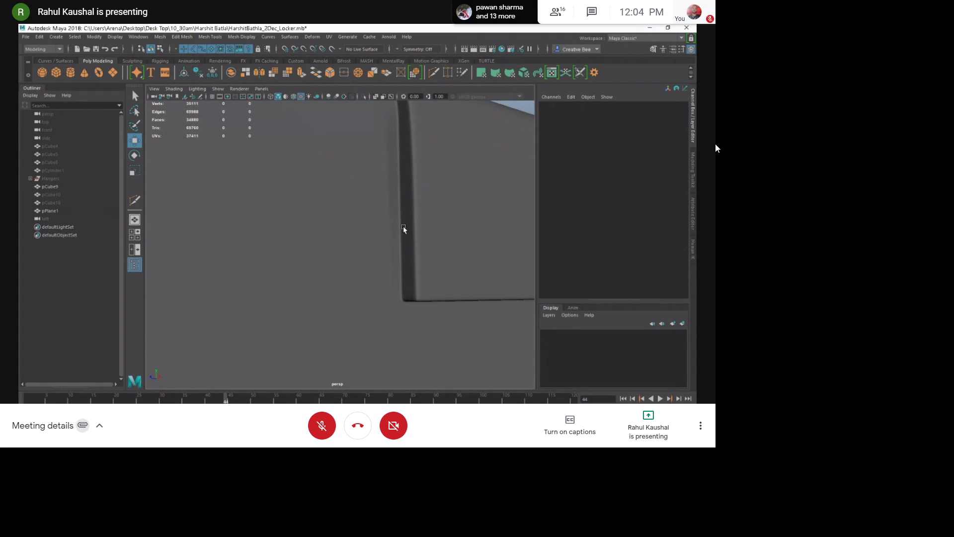
pyautogui.keyDown('alt'); pyautogui.moveTo(394, 215); pyautogui.dragTo(381, 242); pyautogui.keyUp('alt')
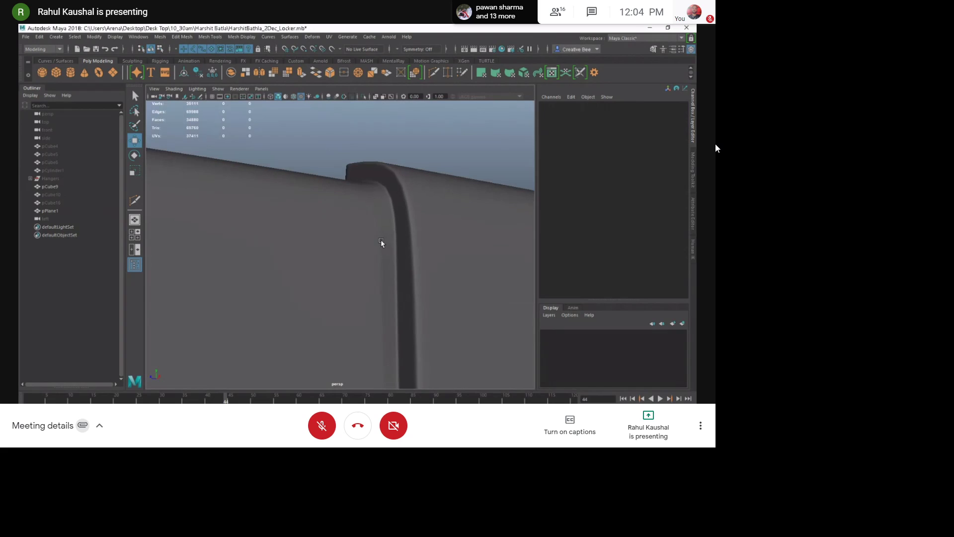
pyautogui.scroll(-10, 395, 218)
pyautogui.keyDown('alt'); pyautogui.moveTo(326, 221); pyautogui.dragTo(314, 341); pyautogui.keyUp('alt')
pyautogui.scroll(5, 313, 341)
pyautogui.keyDown('alt'); pyautogui.moveTo(256, 264); pyautogui.dragTo(268, 263); pyautogui.keyUp('alt')
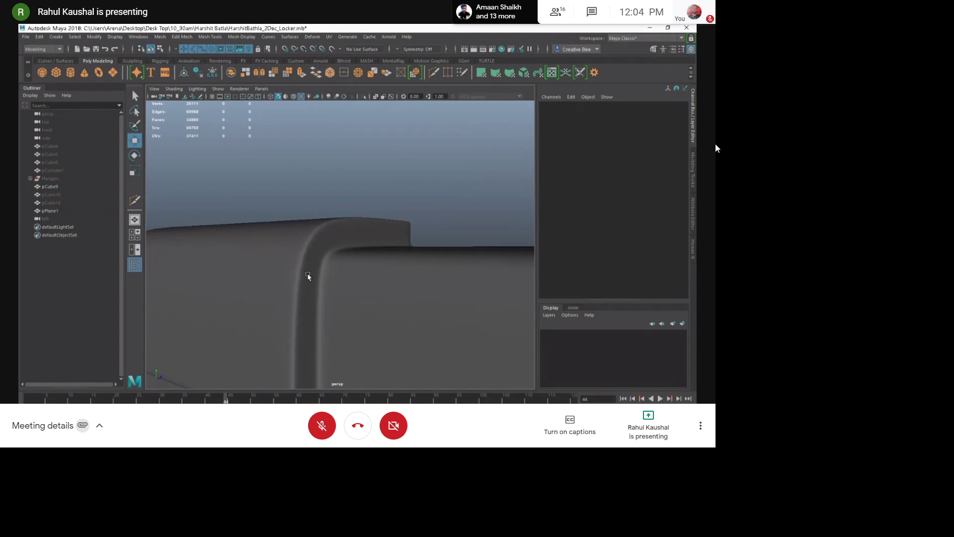
# Select the vertical edge loop beside the raised block's inner side and shift it slightly along the plate's side
pyautogui.click(329, 269)
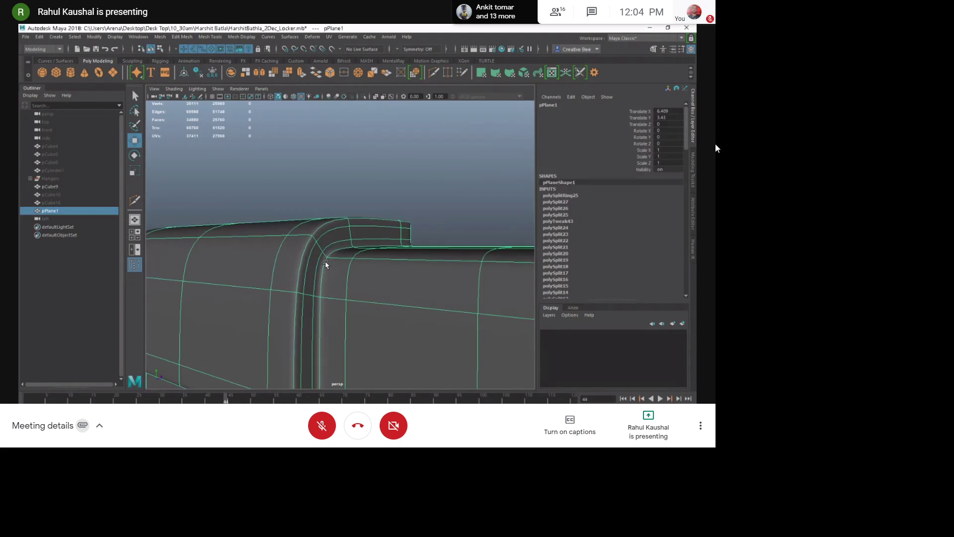
pyautogui.keyDown('alt'); pyautogui.moveTo(325, 261); pyautogui.dragTo(333, 270); pyautogui.keyUp('alt')
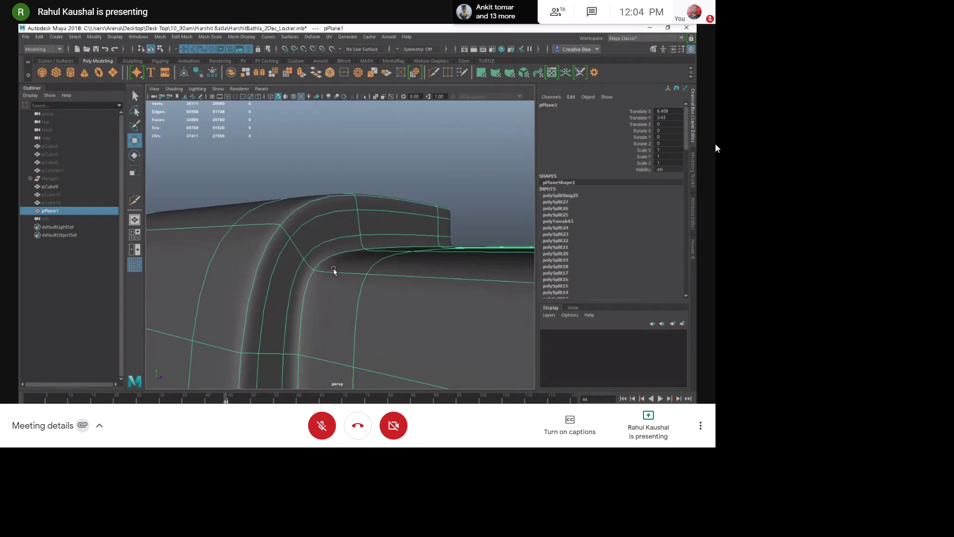
pyautogui.scroll(-5, 338, 269)
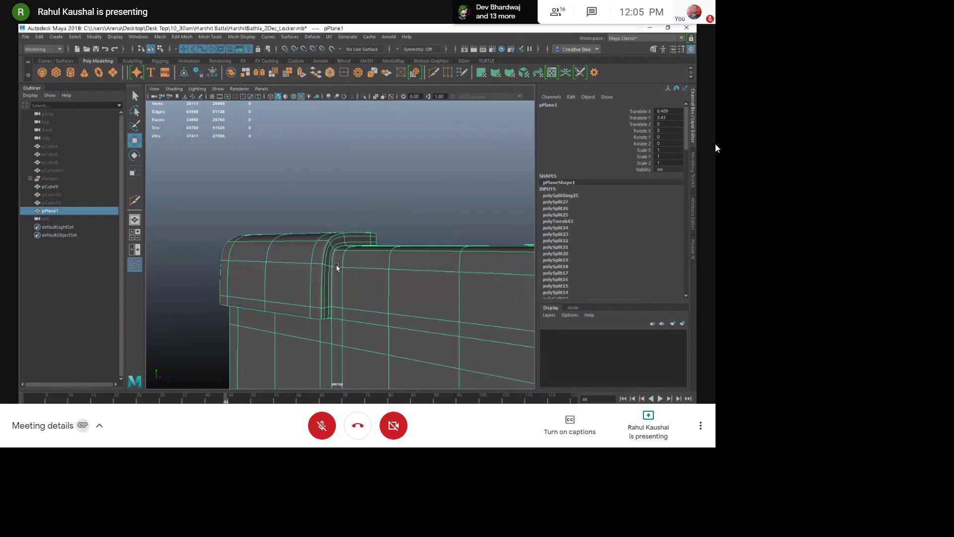
pyautogui.moveTo(341, 297); pyautogui.dragTo(316, 232, button='right')
pyautogui.doubleClick(341, 281)
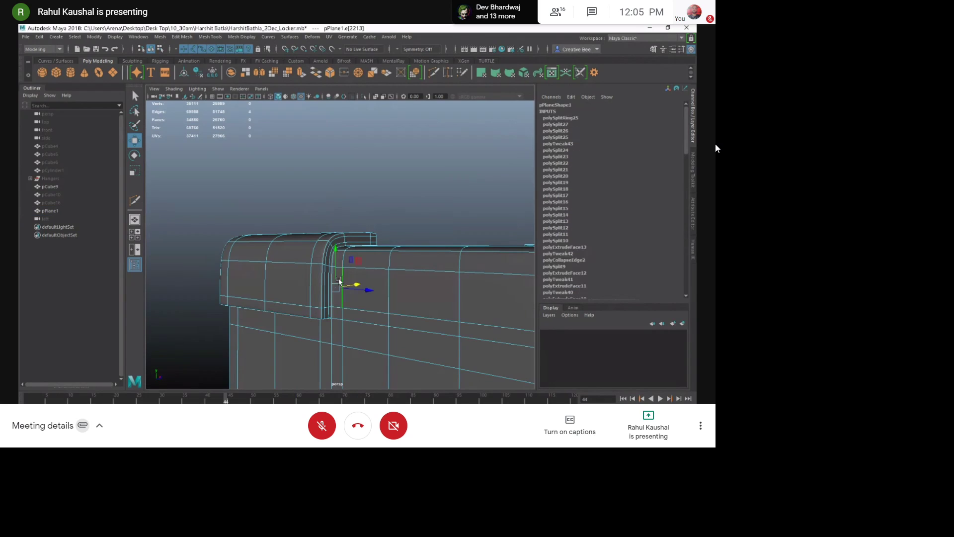
pyautogui.scroll(-6, 365, 273)
pyautogui.keyDown('alt'); pyautogui.moveTo(365, 274); pyautogui.dragTo(415, 305); pyautogui.keyUp('alt')
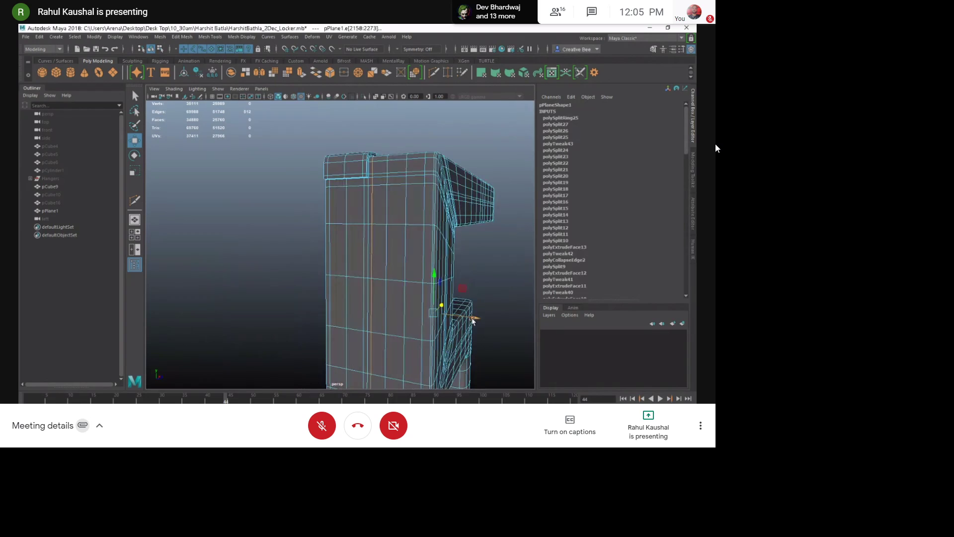
pyautogui.hotkey('ctrl', 'z')
pyautogui.moveTo(469, 318); pyautogui.dragTo(474, 316)
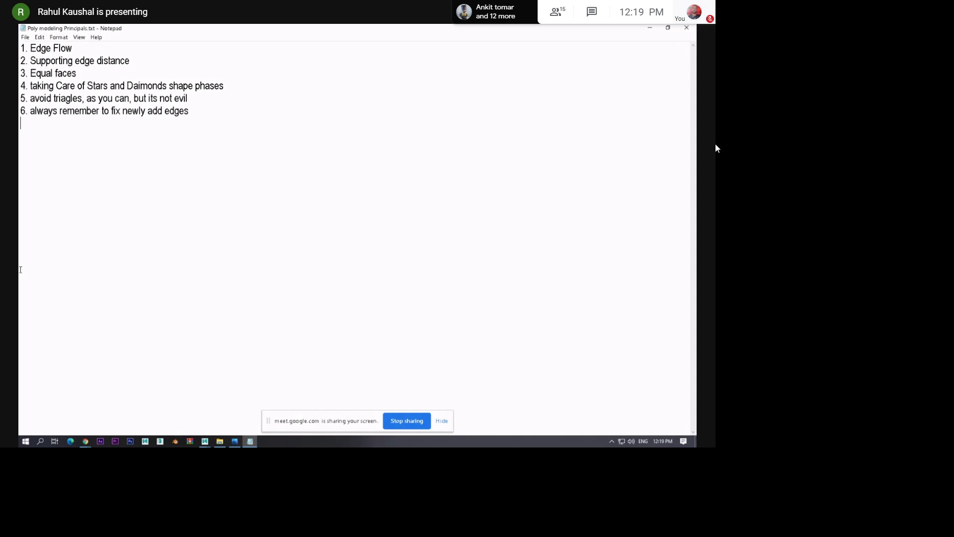
# Leave the Notepad notes and enter A in cell J112 of the attendance sheet
pyautogui.click(643, 30)
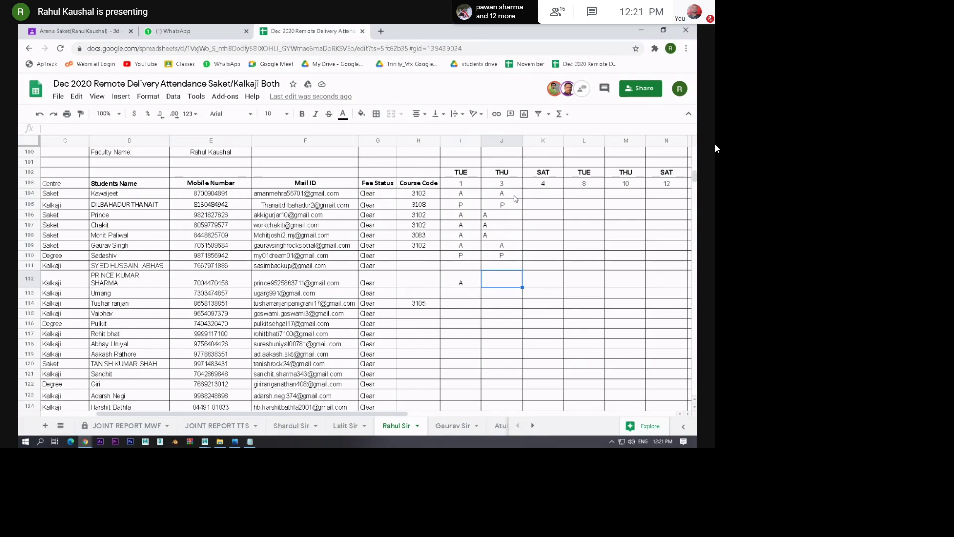
pyautogui.press('Down')
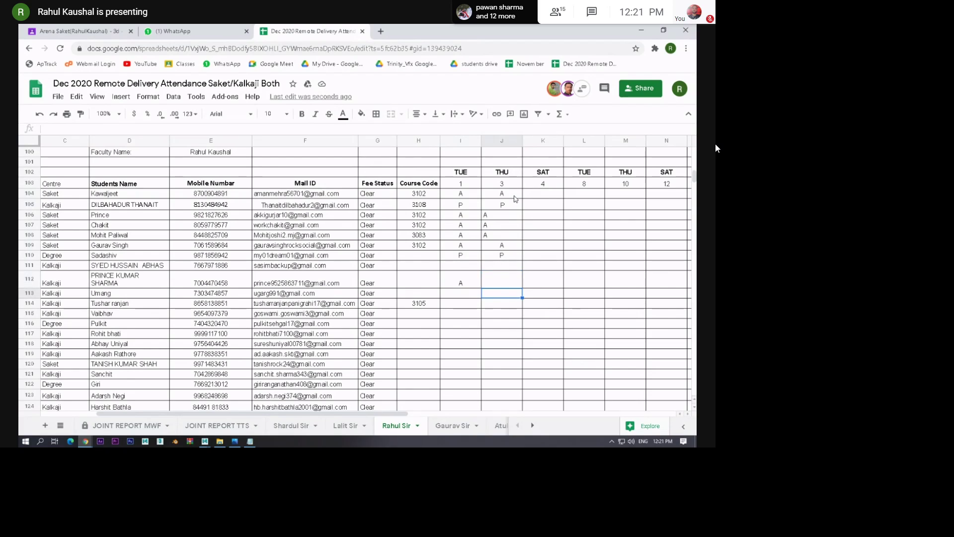
pyautogui.press('Up')
pyautogui.write('A')
pyautogui.press('Return')
# Record the attendance in row 113 as A in cell I113 and P in cell J113
pyautogui.press('Left')
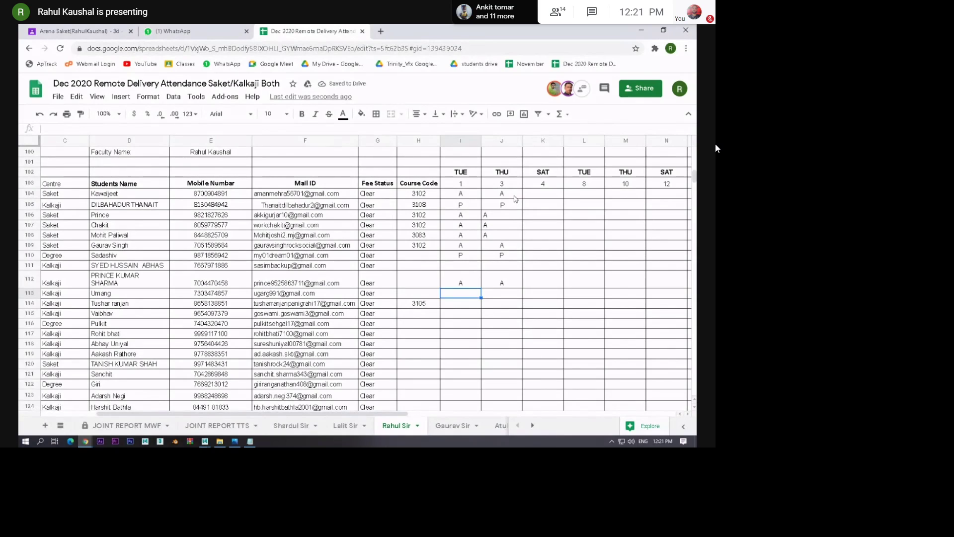
pyautogui.write('A')
pyautogui.press('Tab')
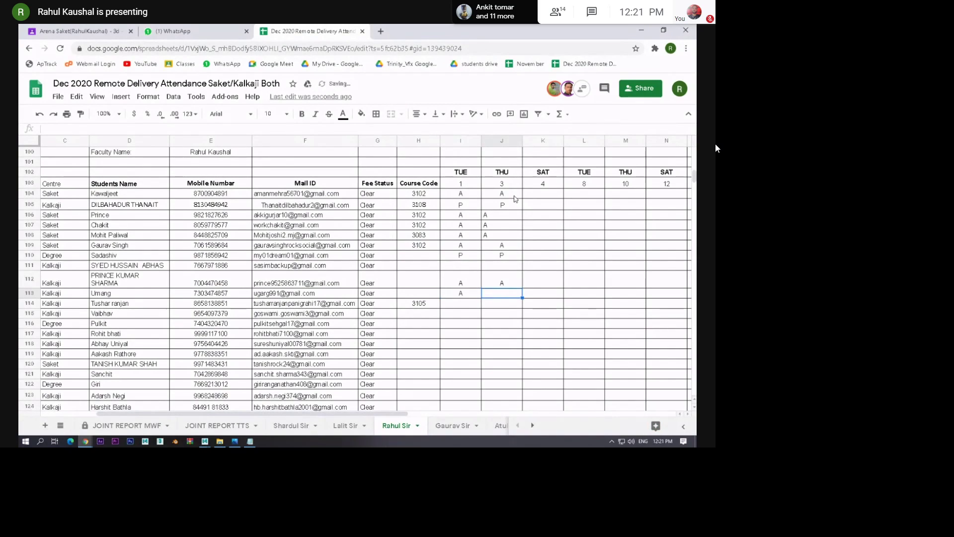
pyautogui.write('P')
pyautogui.press('Return')
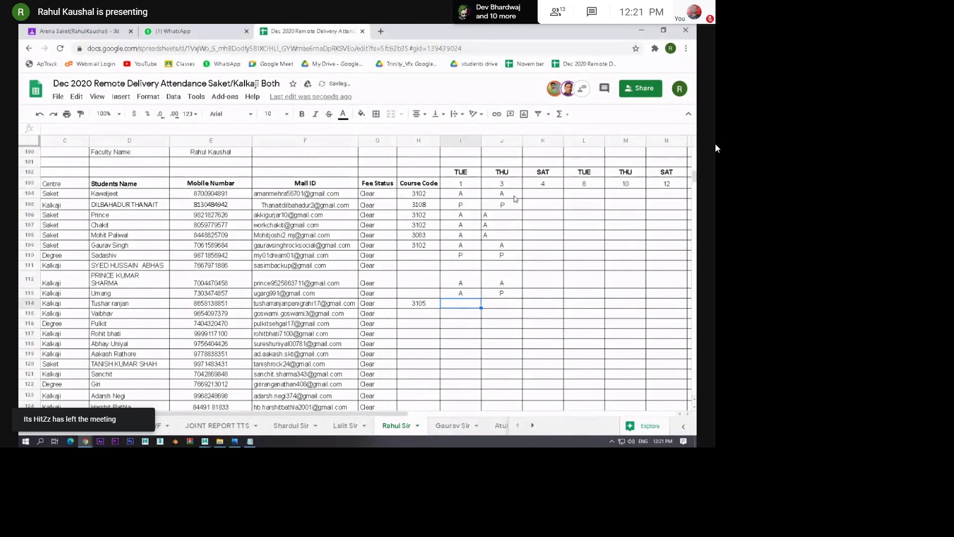
# Record the attendance in row 114 as P in both cells I114 and J114
pyautogui.write('P')
pyautogui.press('Tab')
pyautogui.write('P')
pyautogui.press('Return')
pyautogui.press('Return')
pyautogui.press('Up')
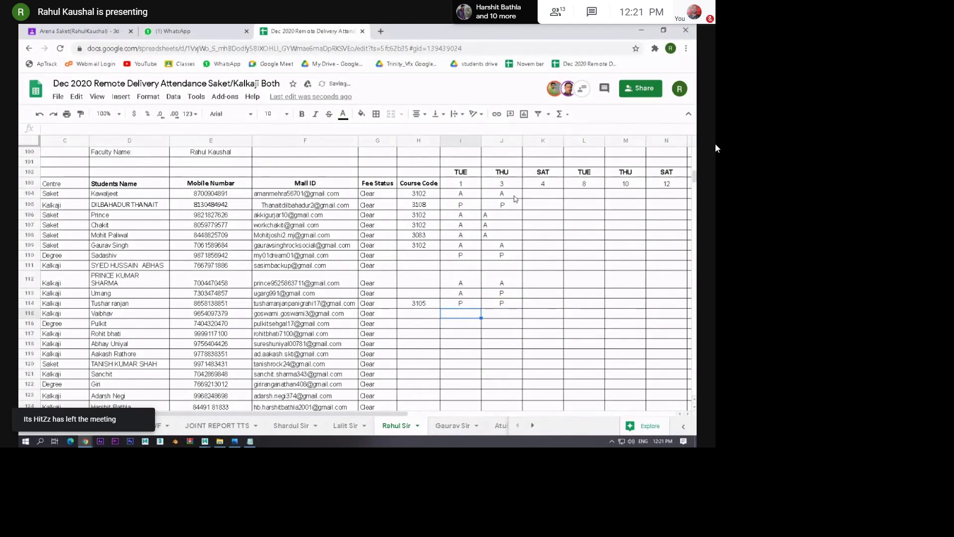
# Record the attendance in rows 115 and 116 as P in columns I and J
pyautogui.write('P')
pyautogui.press('Tab')
pyautogui.write('P')
pyautogui.press('Return')
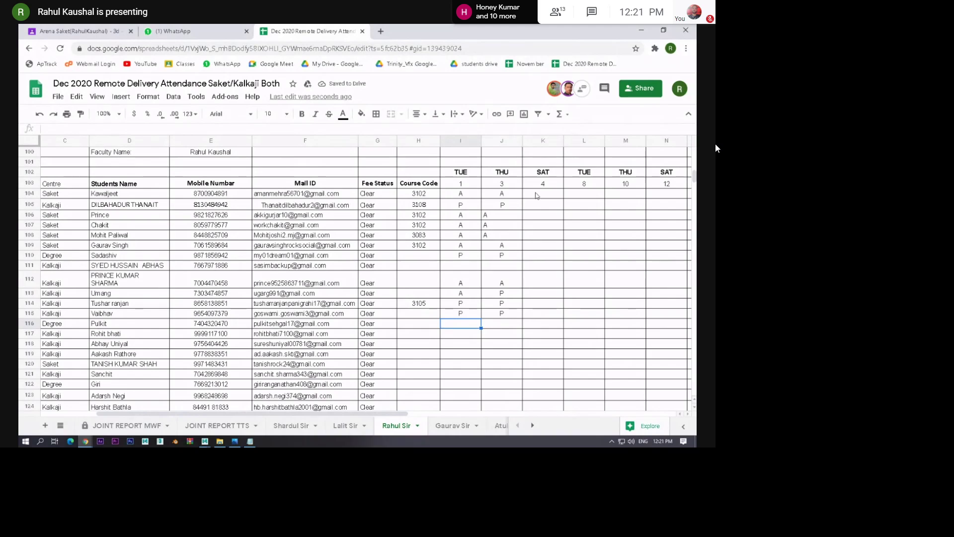
pyautogui.scroll(-1, 536, 196)
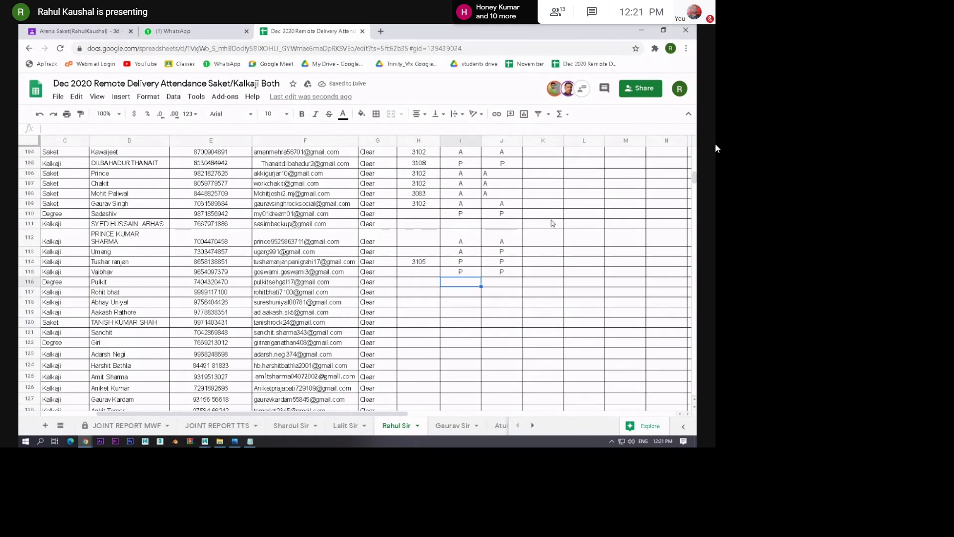
pyautogui.scroll(-2, 539, 245)
pyautogui.write('P')
pyautogui.press('Tab')
pyautogui.write('P')
pyautogui.press('Return')
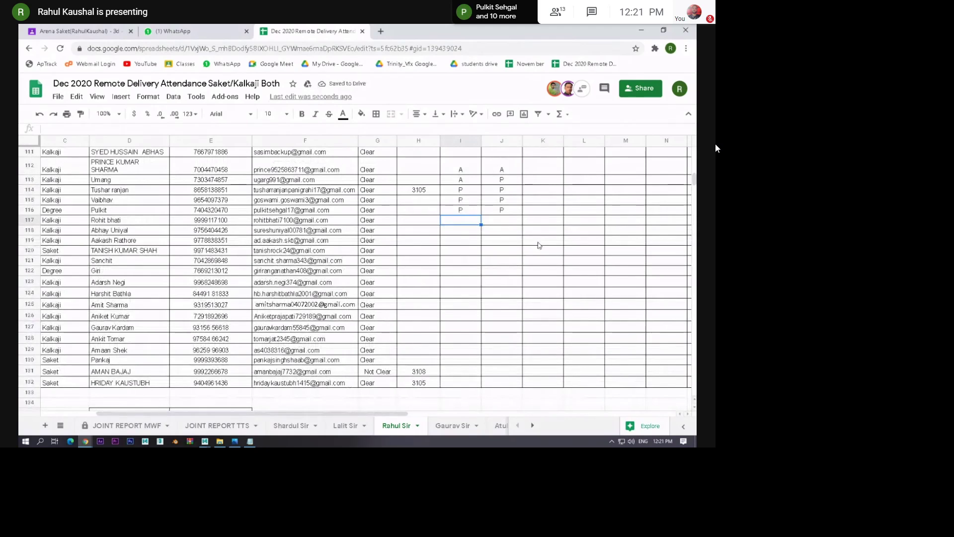
# Record A in cells I117 and J117, and P in I118 with A in J118
pyautogui.write('A')
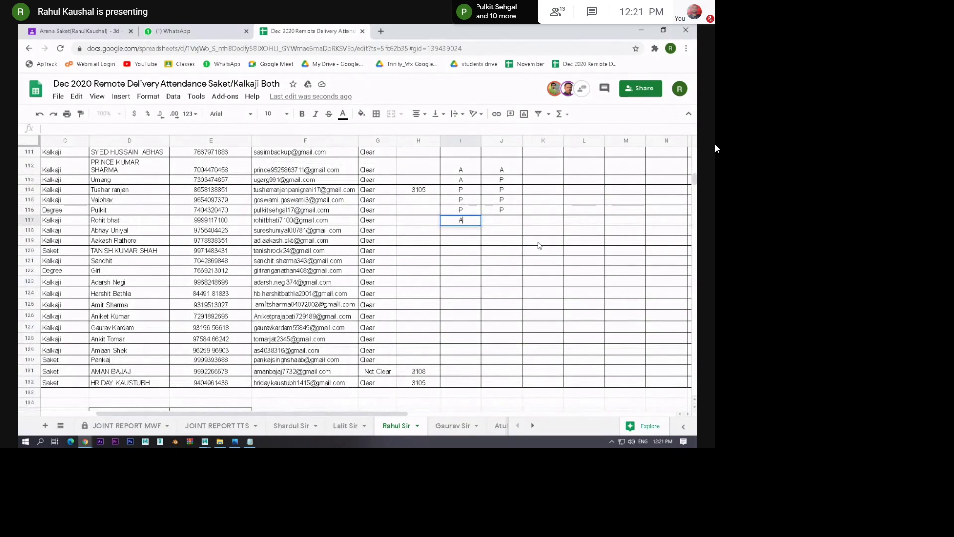
pyautogui.press('Tab')
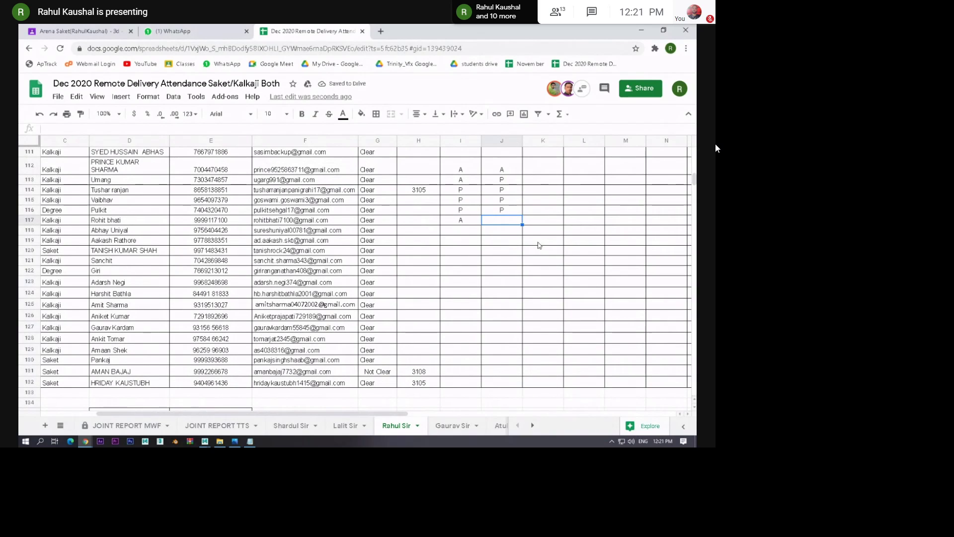
pyautogui.write('A')
pyautogui.press('Return')
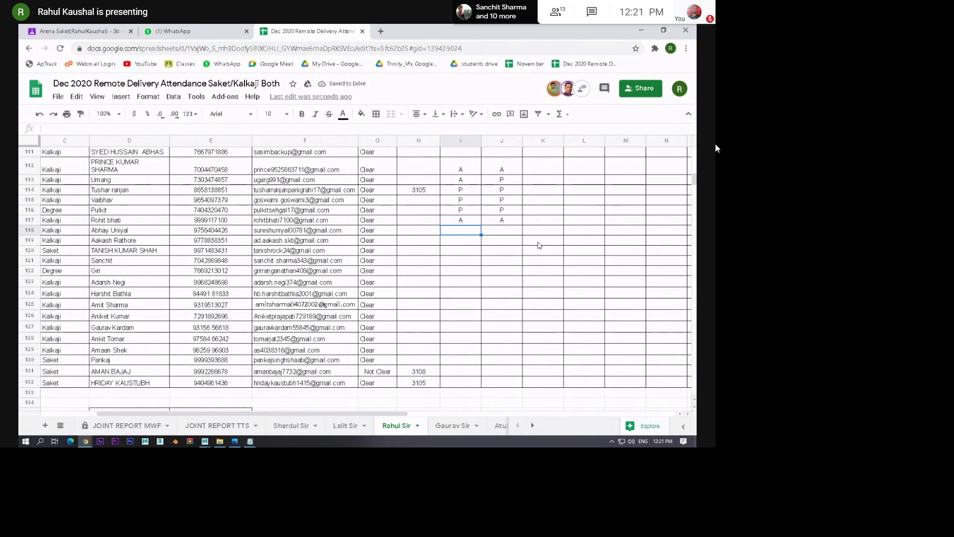
pyautogui.write('P')
pyautogui.press('Tab')
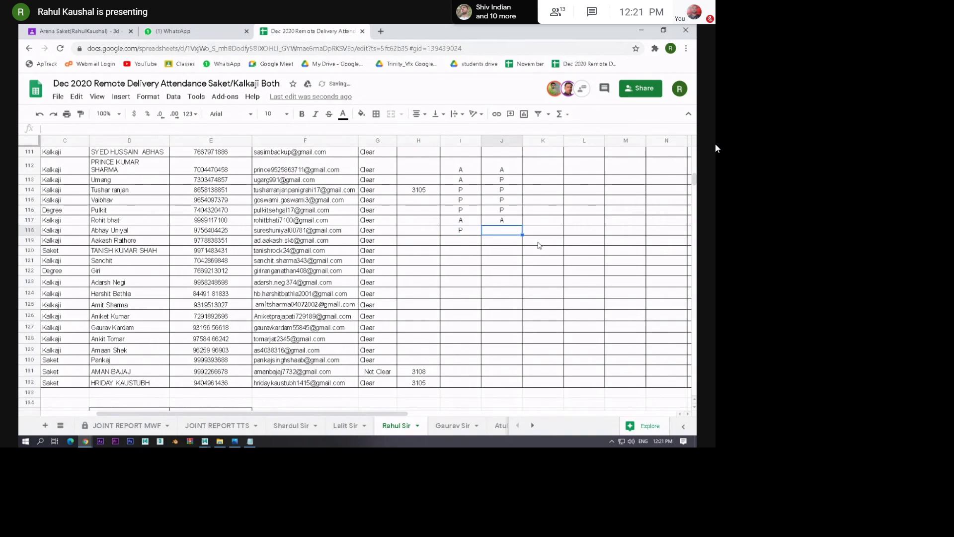
pyautogui.write('A')
pyautogui.press('Return')
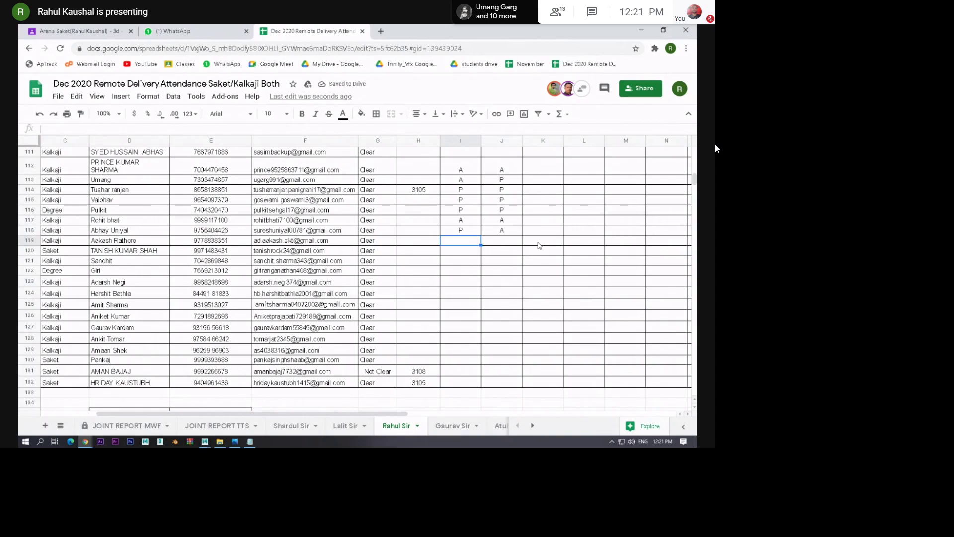
# Record the attendance in rows 119 and 120 as A in columns I and J
pyautogui.write('A')
pyautogui.press('Tab')
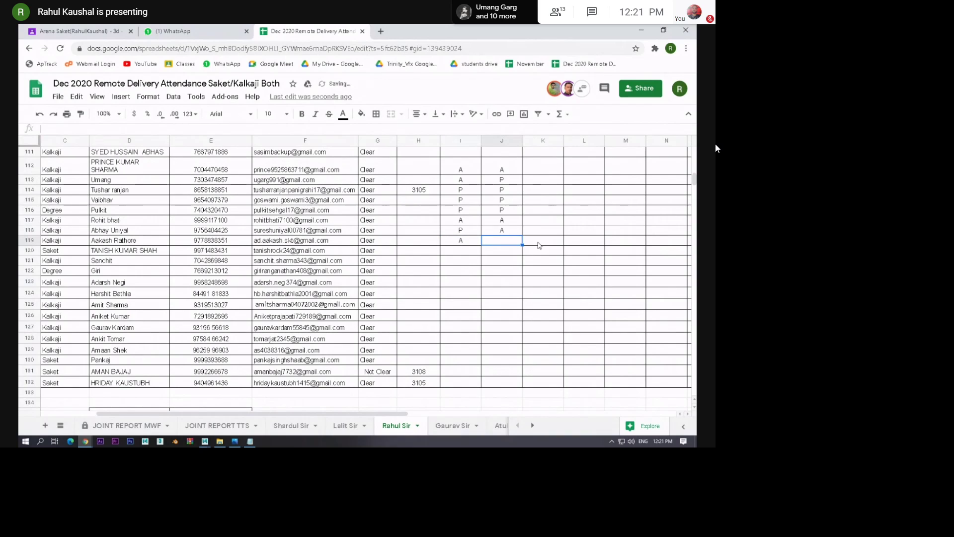
pyautogui.write('A')
pyautogui.press('Return')
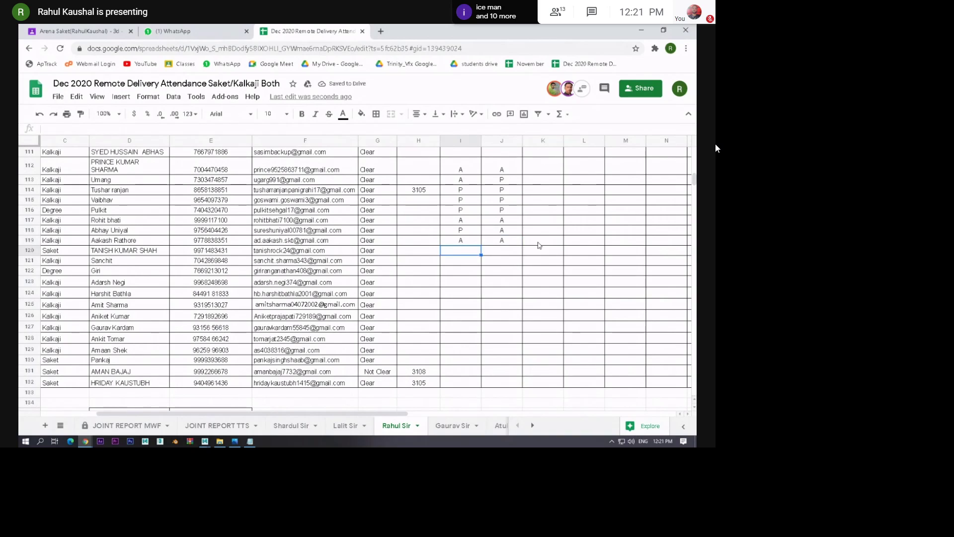
pyautogui.write('A')
pyautogui.press('Tab')
pyautogui.write('A')
pyautogui.press('Tab')
pyautogui.press('Down')
pyautogui.press('Left')
pyautogui.press('Left')
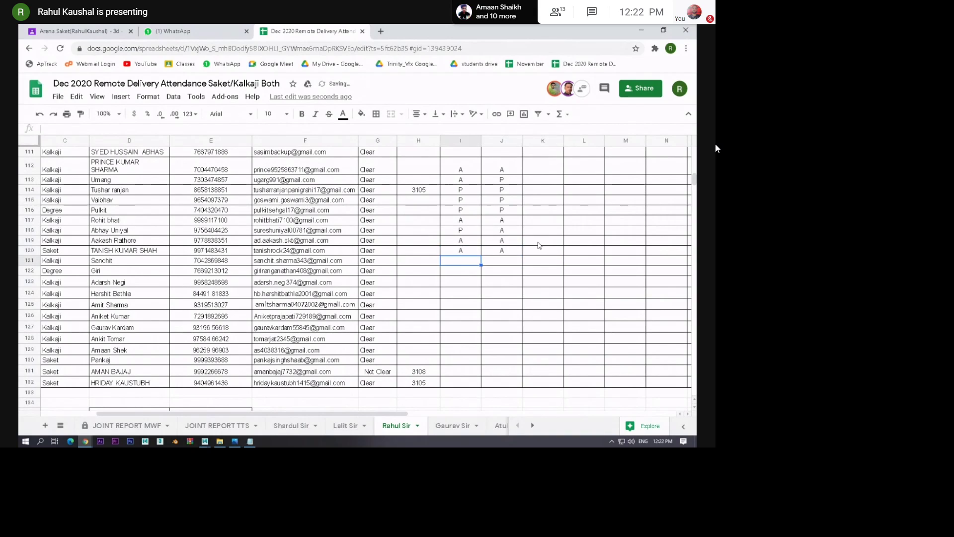
# Record the attendance in row 121 as P in both cells I121 and J121
pyautogui.write('P')
pyautogui.press('Tab')
pyautogui.write('P')
pyautogui.press('Return')
# Skip row 122 and record the attendance in row 123 as P in cell I123 and A in cell J123
pyautogui.press('Down')
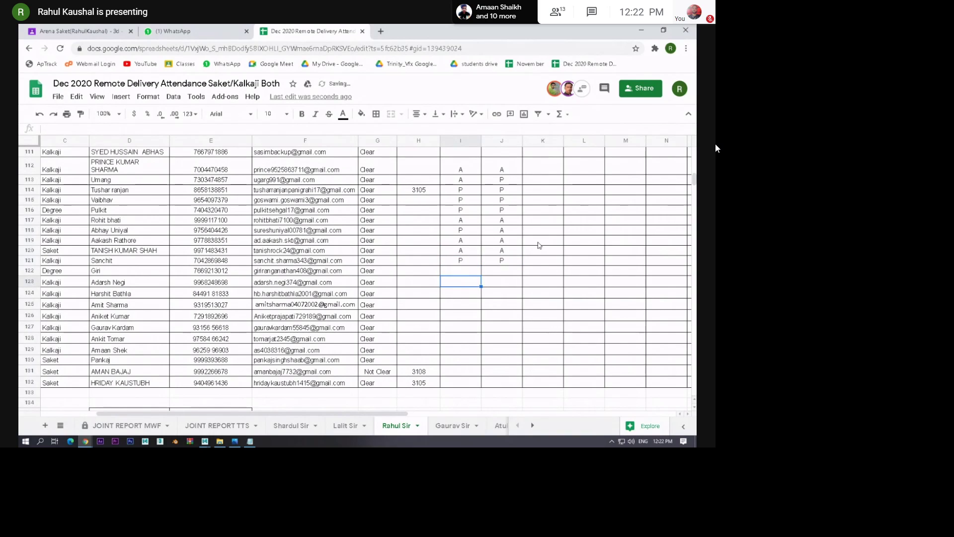
pyautogui.write('P')
pyautogui.press('Tab')
pyautogui.write('P')
pyautogui.press('Return')
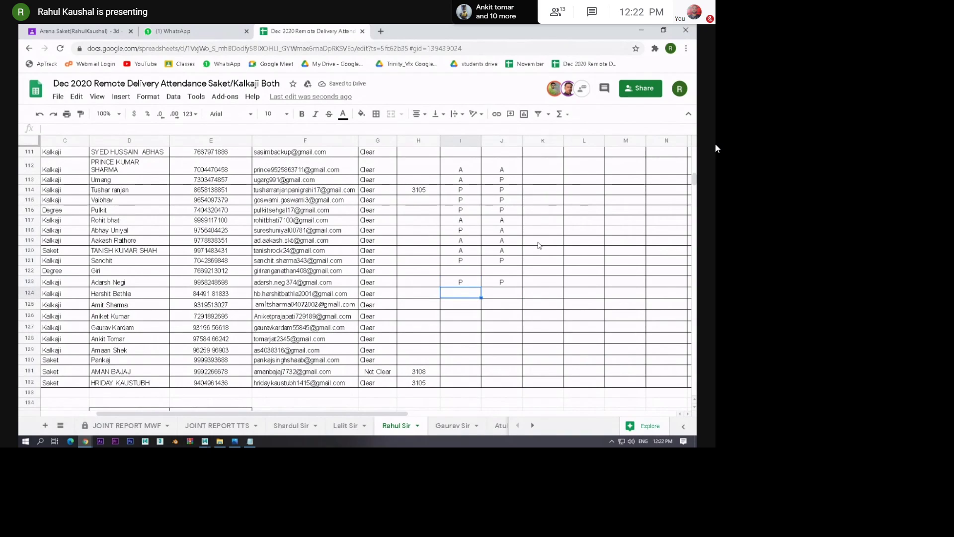
pyautogui.press('Up')
pyautogui.press('Right')
pyautogui.write('A')
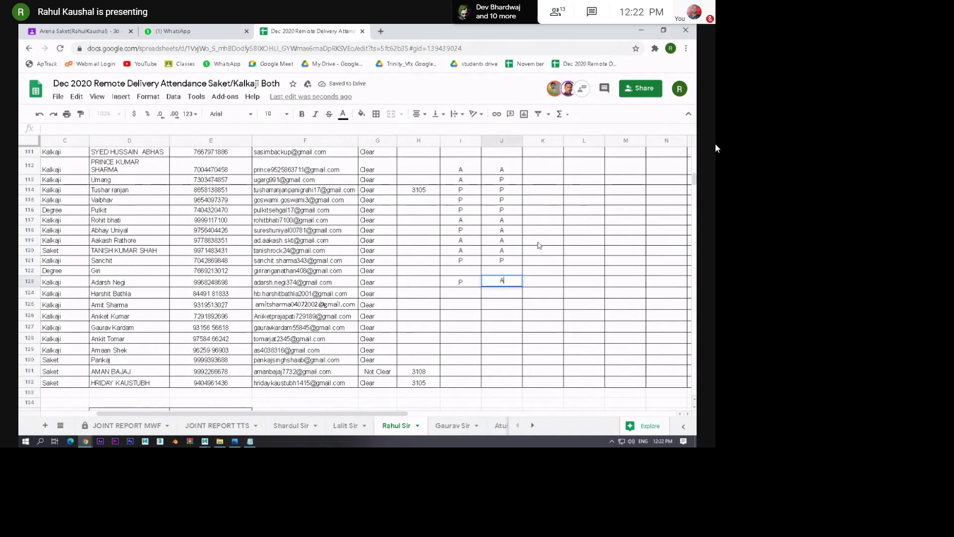
pyautogui.press('Return')
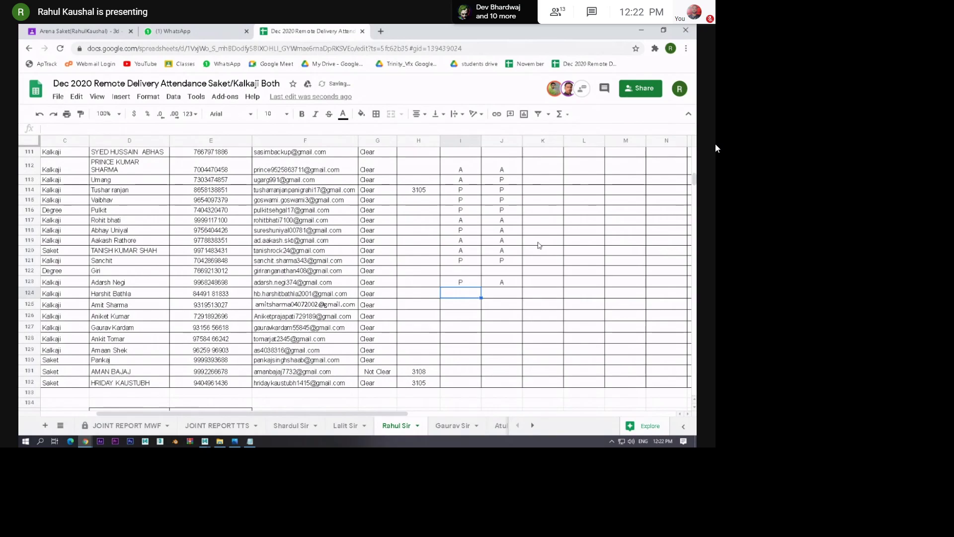
# Record the attendance as P in cells I124 and J124 and as A in cells I125 and J125
pyautogui.write('P')
pyautogui.press('Tab')
pyautogui.write('P')
pyautogui.press('Return')
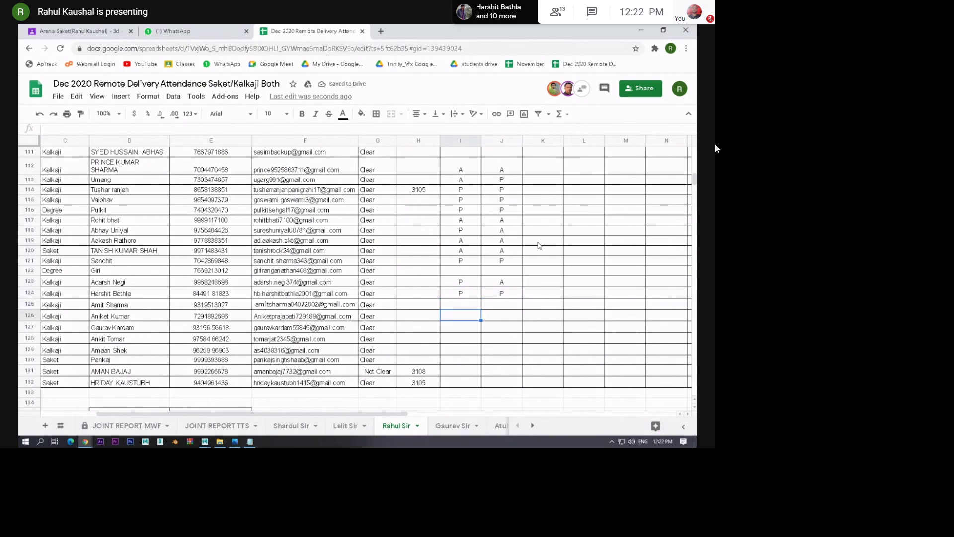
pyautogui.write('A')
pyautogui.press('Tab')
pyautogui.write('A')
pyautogui.press('Return')
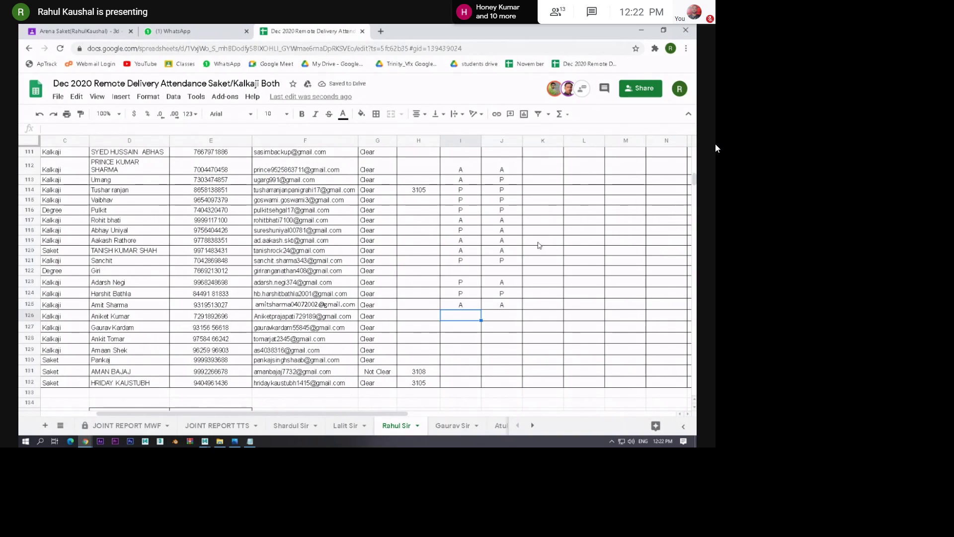
# Record A in cells I126 and J126, and P in I127 with A in J127
pyautogui.write('A')
pyautogui.press('Tab')
pyautogui.write('A')
pyautogui.press('Down')
pyautogui.press('Left')
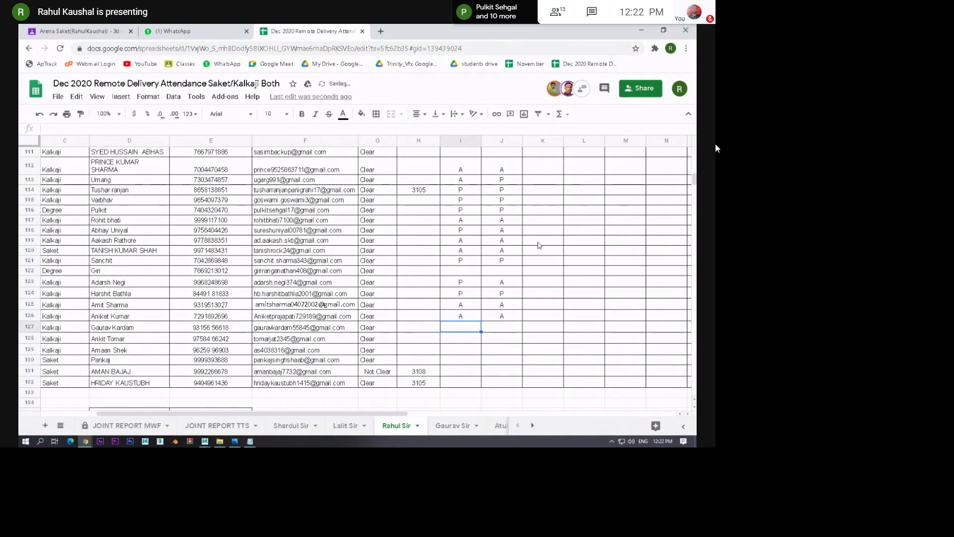
pyautogui.write('P')
pyautogui.press('Tab')
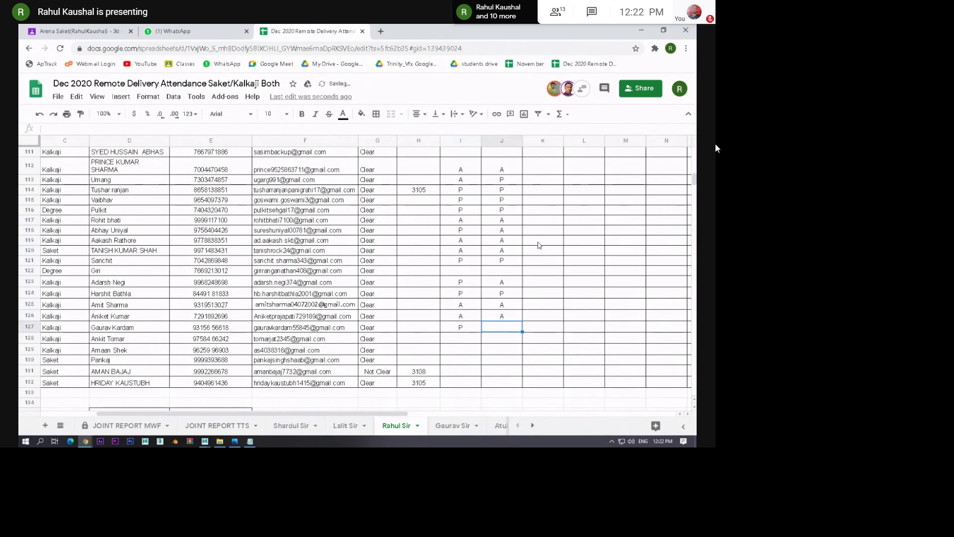
pyautogui.write('A')
pyautogui.hotkey('shift', 'Tab')
pyautogui.press('Down')
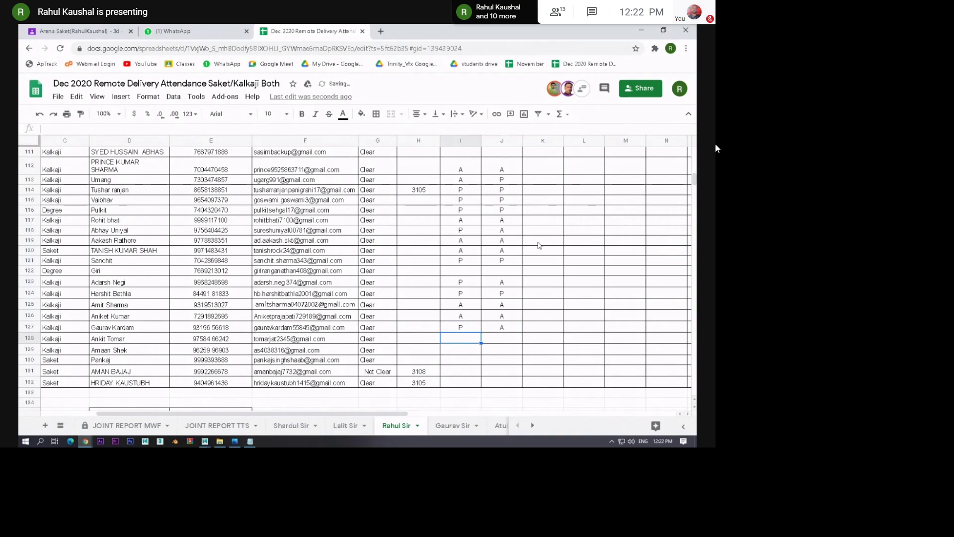
# Record the attendance in row 128 as A in cell I128 and P in cell J128
pyautogui.write('P')
pyautogui.press('Tab')
pyautogui.write('P')
pyautogui.press('Return')
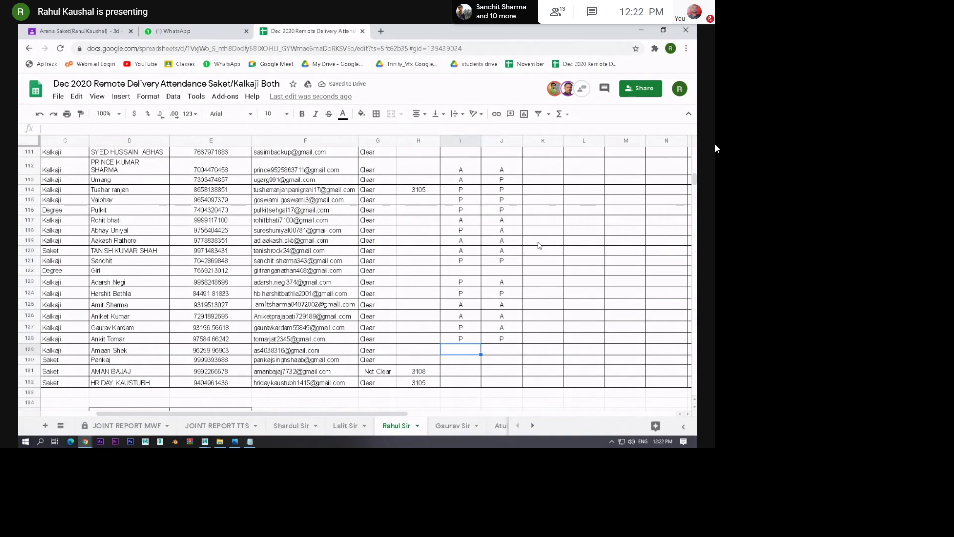
pyautogui.press('Up')
pyautogui.write('A')
pyautogui.press('Return')
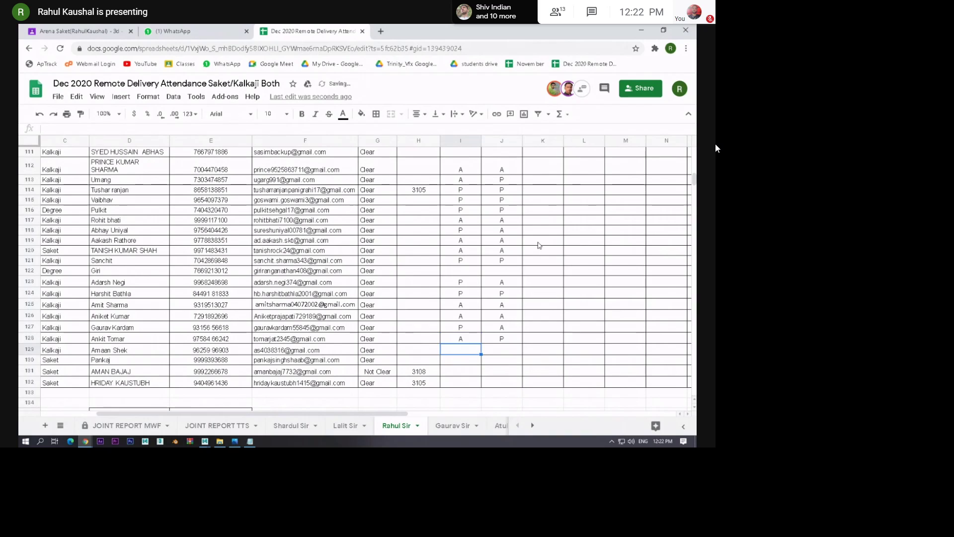
# Record A in I129 with P in J129, and A in both cells I130 and J130
pyautogui.write('A')
pyautogui.press('Tab')
pyautogui.write('P')
pyautogui.press('Return')
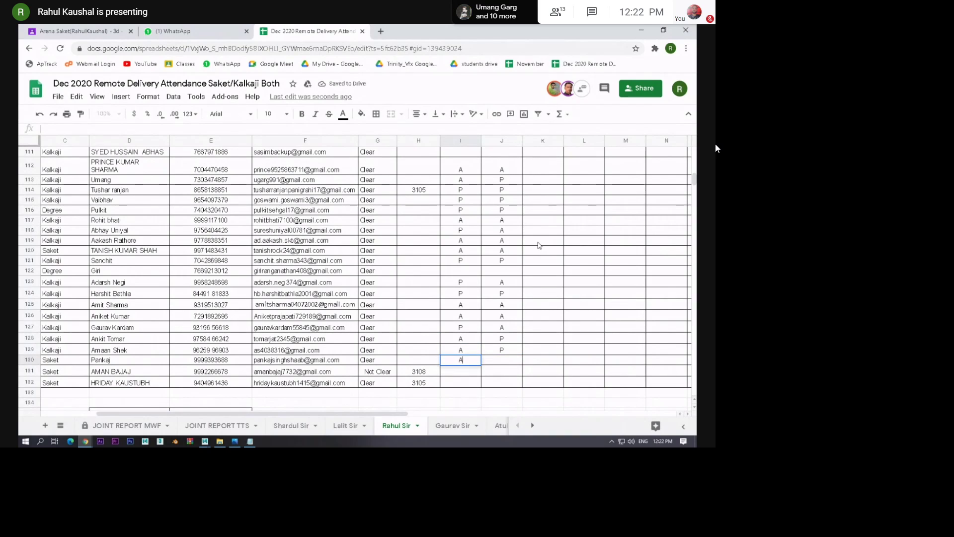
pyautogui.write('A')
pyautogui.press('Tab')
pyautogui.write('A')
pyautogui.press('Left')
pyautogui.press('Up')
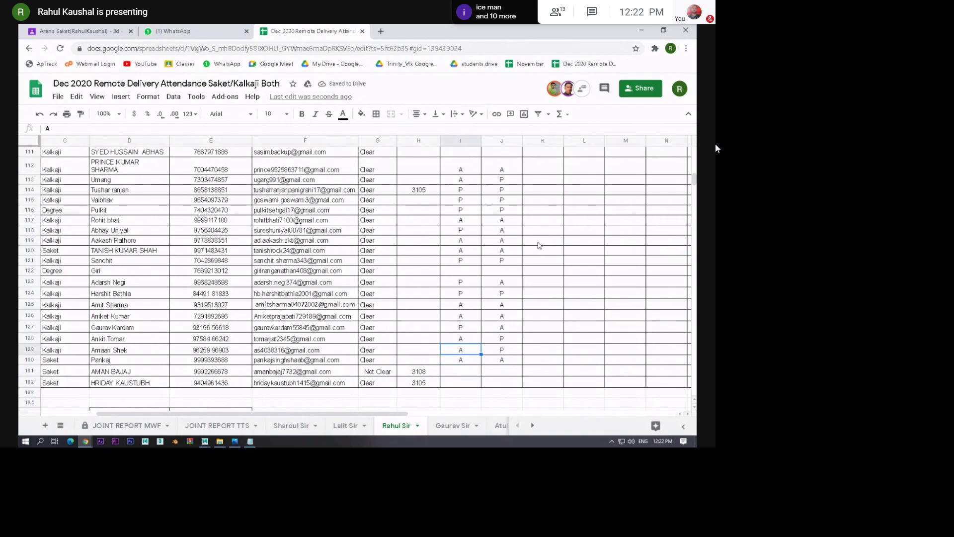
# Record the attendance in the batch's last two rows, 131 and 132, as A in columns I and J
pyautogui.press('Down')
pyautogui.press('Down')
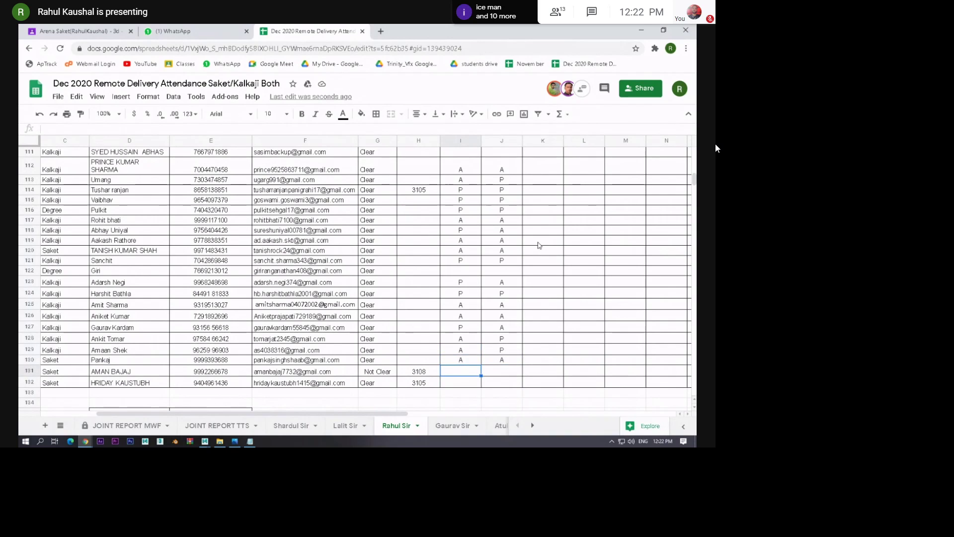
pyautogui.write('A')
pyautogui.press('Down')
pyautogui.write('A')
pyautogui.press('Right')
pyautogui.press('Up')
pyautogui.write('A')
pyautogui.press('Down')
pyautogui.write('A')
# Go to the 3D Modelling MAYA batch dated 23 June 2020 and enter P in cells I176 and J176
pyautogui.press('Down')
pyautogui.press('Down')
pyautogui.press('Down')
pyautogui.press('Down')
pyautogui.press('Down')
pyautogui.press('Down')
pyautogui.press('Down')
pyautogui.press('Down')
pyautogui.press('Down')
pyautogui.press('Down')
pyautogui.press('Down')
pyautogui.press('Down')
pyautogui.press('Down')
pyautogui.press('Down')
pyautogui.press('Down')
pyautogui.press('Down')
pyautogui.press('Down')
pyautogui.press('Down')
pyautogui.press('Down')
pyautogui.press('Down')
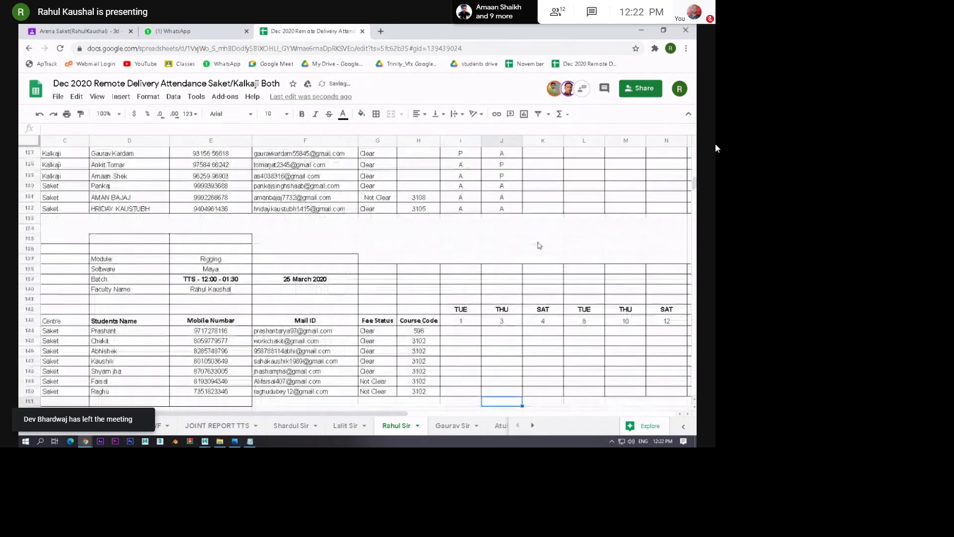
pyautogui.press('Down')
pyautogui.press('Down')
pyautogui.press('Down')
pyautogui.press('Down')
pyautogui.press('Down')
pyautogui.press('Down')
pyautogui.press('Down')
pyautogui.press('Down')
pyautogui.press('Down')
pyautogui.press('Down')
pyautogui.press('Down')
pyautogui.press('Down')
pyautogui.press('Down')
pyautogui.press('Down')
pyautogui.press('Down')
pyautogui.press('Down')
pyautogui.press('Down')
pyautogui.press('Down')
pyautogui.press('Down')
pyautogui.press('Down')
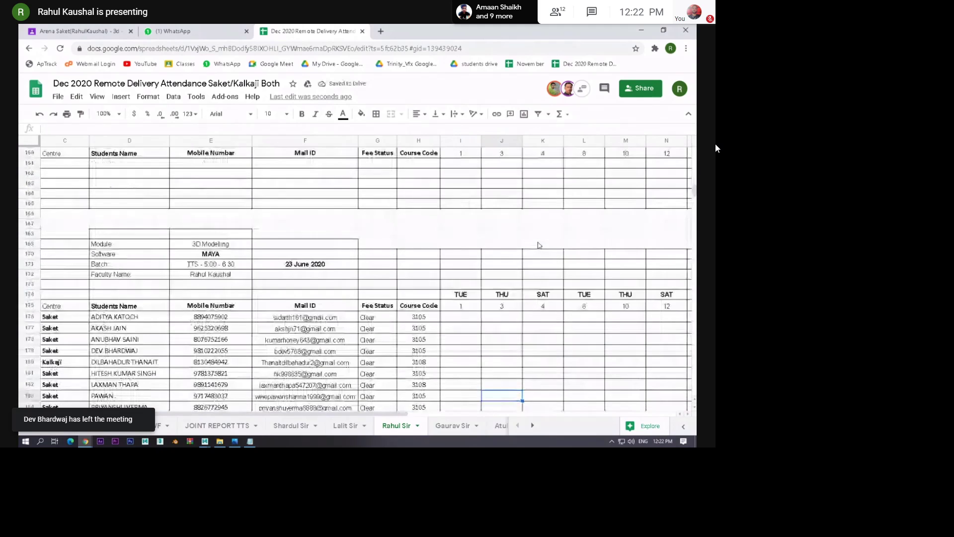
pyautogui.press('Up')
pyautogui.press('Up')
pyautogui.press('Up')
pyautogui.press('Up')
pyautogui.press('Up')
pyautogui.press('Up')
pyautogui.press('Up')
pyautogui.press('Up')
pyautogui.press('Up')
pyautogui.press('Up')
pyautogui.press('Up')
pyautogui.press('Left')
pyautogui.press('Up')
pyautogui.write('P')
pyautogui.press('Right')
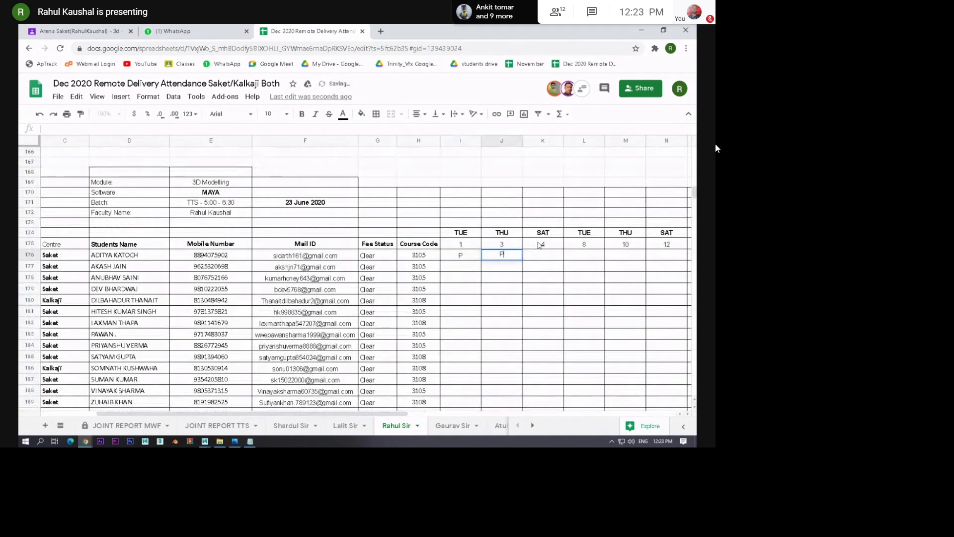
pyautogui.write('P')
pyautogui.press('Down')
pyautogui.press('Left')
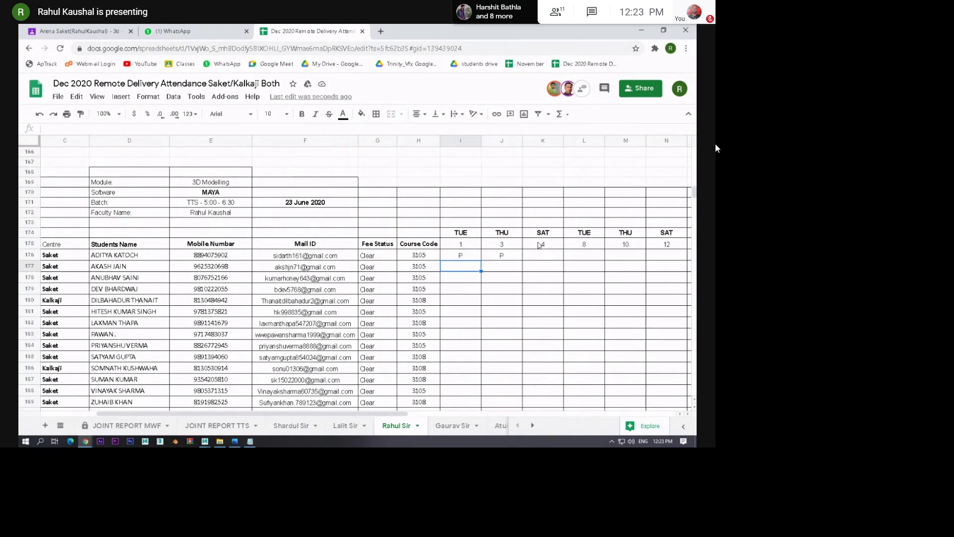
# Skip row 177 and record the attendance in row 178 as A in cell I178 and P in cell J178
pyautogui.press('Down')
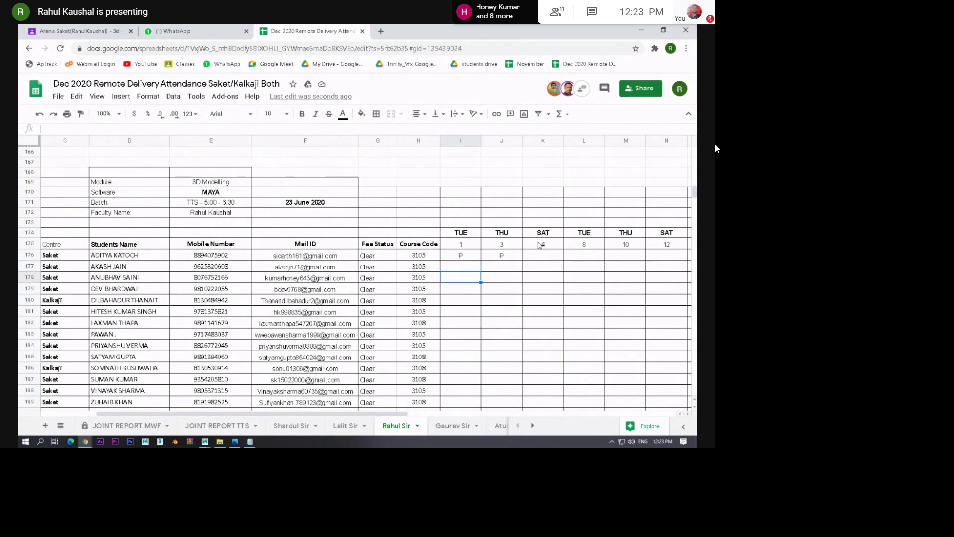
pyautogui.press('Tab')
pyautogui.write('P')
pyautogui.press('Return')
pyautogui.press('Up')
pyautogui.write('A')
pyautogui.press('Return')
# Record the attendance in row 179 of the MAYA batch as P in both I179 and J179
pyautogui.write('A')
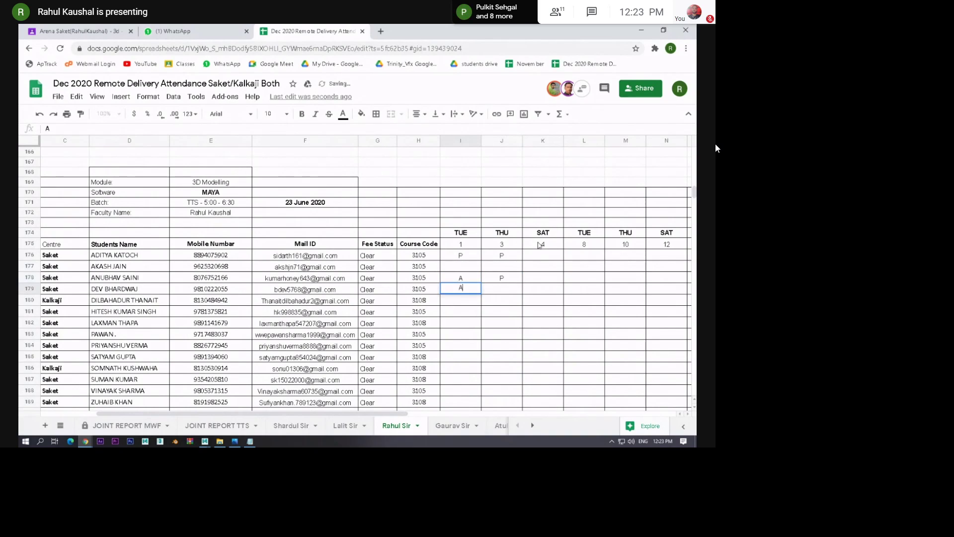
pyautogui.press('BackSpace')
pyautogui.write('P')
pyautogui.press('Tab')
pyautogui.write('P')
pyautogui.press('Return')
# Skip to row 188 of the MAYA batch and enter A in both J188 and I188
pyautogui.press('Down')
pyautogui.press('Down')
pyautogui.press('Down')
pyautogui.press('Down')
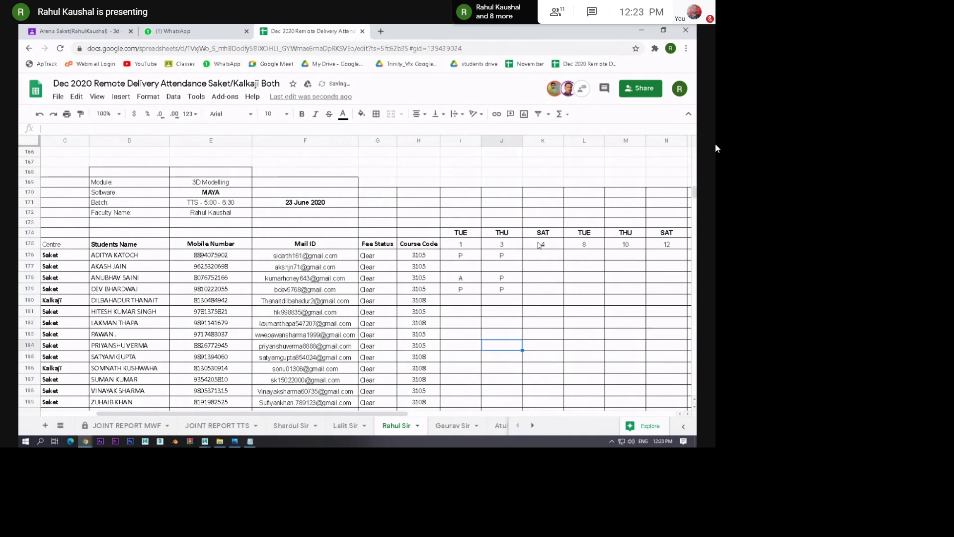
pyautogui.press('Down')
pyautogui.press('Down')
pyautogui.press('Down')
pyautogui.press('Down')
pyautogui.press('Down')
pyautogui.press('Down')
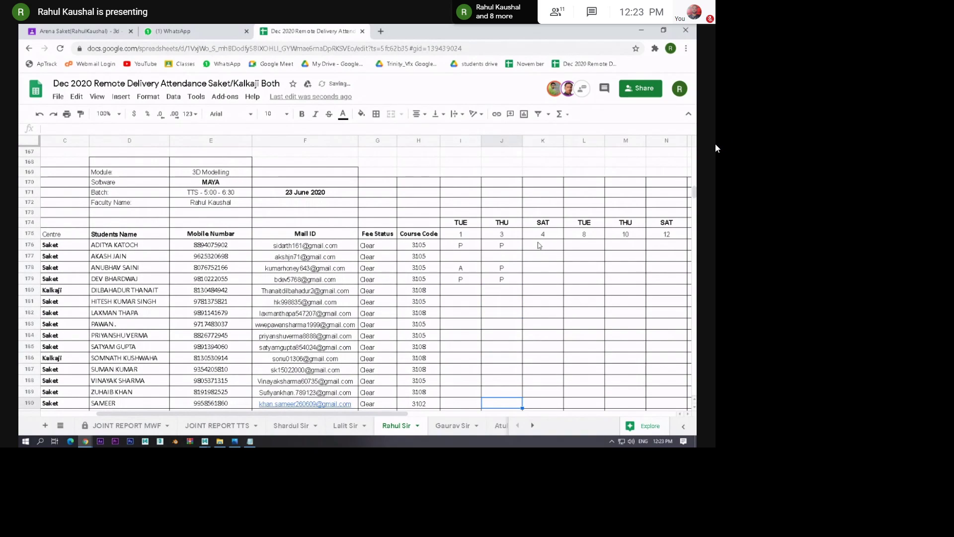
pyautogui.scroll(-3, 539, 245)
pyautogui.write('A')
pyautogui.press('Left')
pyautogui.write('A')
pyautogui.press('Down')
pyautogui.press('Up')
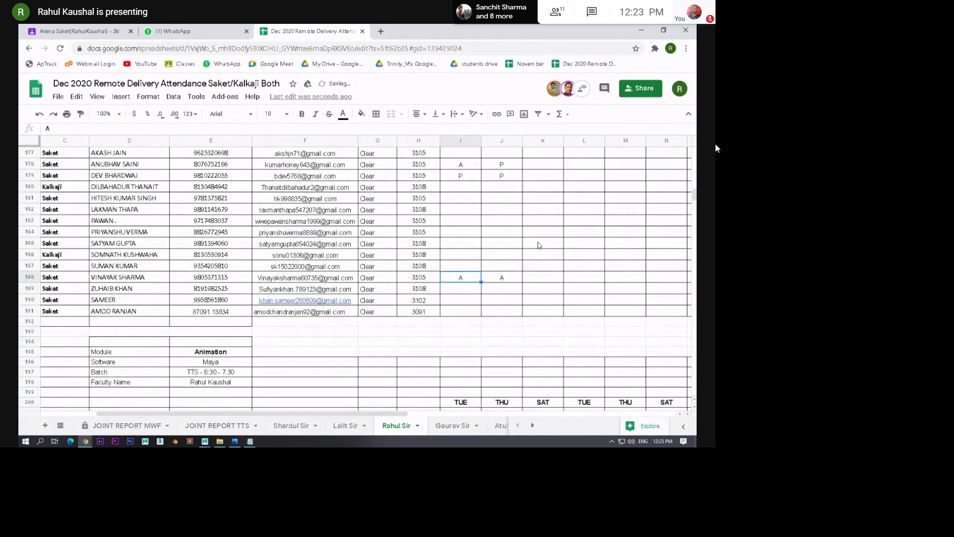
# Look through the MAYA batch's student rows to see which attendance entries for the 1st are missing
pyautogui.press('Up')
pyautogui.press('Up')
pyautogui.press('Up')
pyautogui.press('Up')
pyautogui.press('Up')
pyautogui.press('Up')
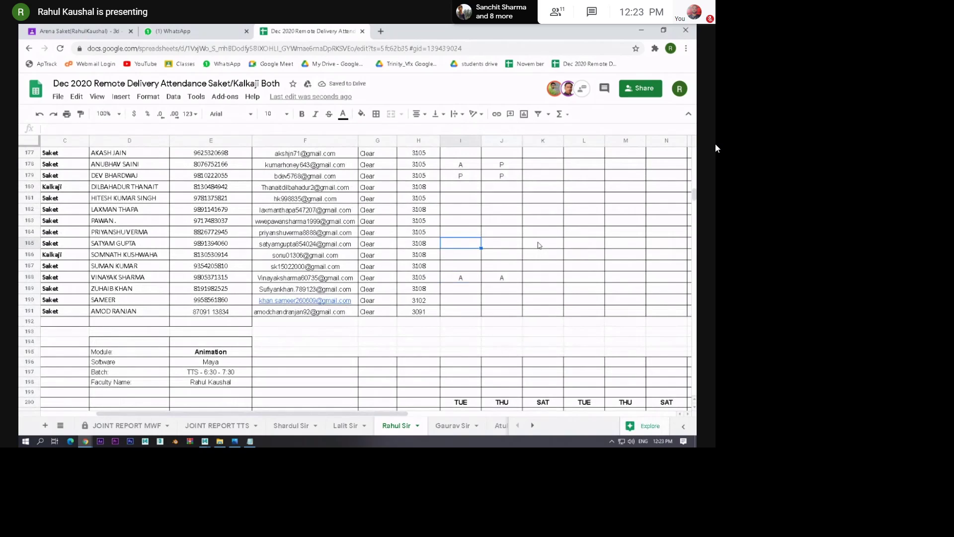
pyautogui.press('Up')
pyautogui.press('Up')
pyautogui.press('Up')
pyautogui.press('Up')
pyautogui.press('Up')
pyautogui.press('Up')
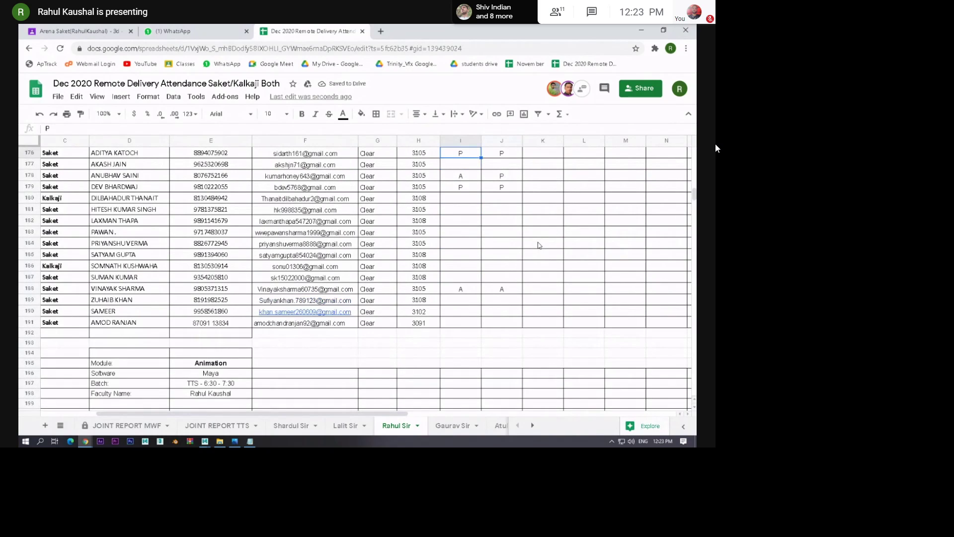
pyautogui.press('Up')
pyautogui.press('pagedown')
pyautogui.press('Up')
pyautogui.press('Up')
pyautogui.press('Up')
pyautogui.press('Up')
pyautogui.press('Up')
pyautogui.press('Up')
pyautogui.press('Up')
pyautogui.press('Up')
pyautogui.press('Up')
pyautogui.press('Up')
pyautogui.press('Up')
pyautogui.press('Up')
pyautogui.press('Up')
pyautogui.press('Up')
pyautogui.press('Up')
pyautogui.press('Up')
pyautogui.press('Up')
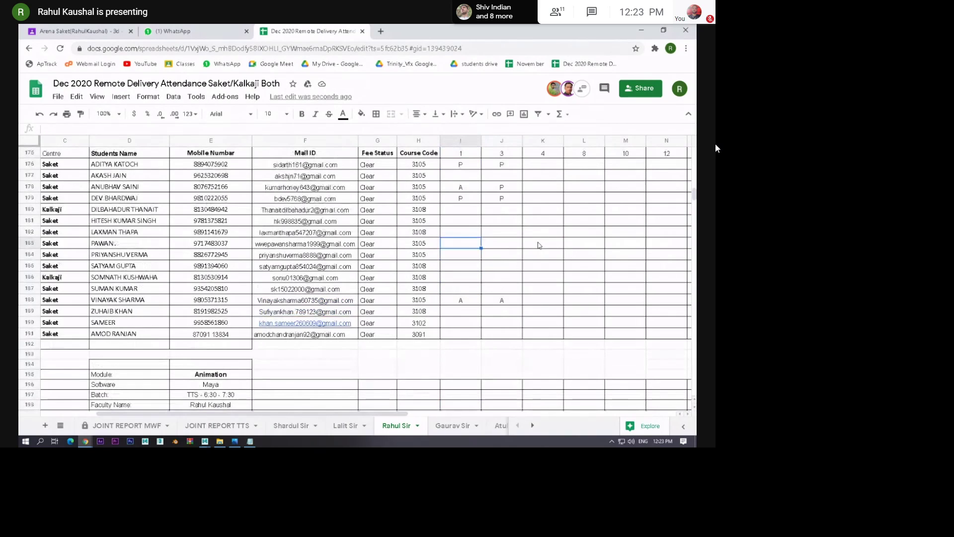
# Change the attendance for the 1st in row 188 to P in cell I188
pyautogui.press('Down')
pyautogui.press('Down')
pyautogui.press('Down')
pyautogui.press('Down')
pyautogui.press('Down')
pyautogui.press('Down')
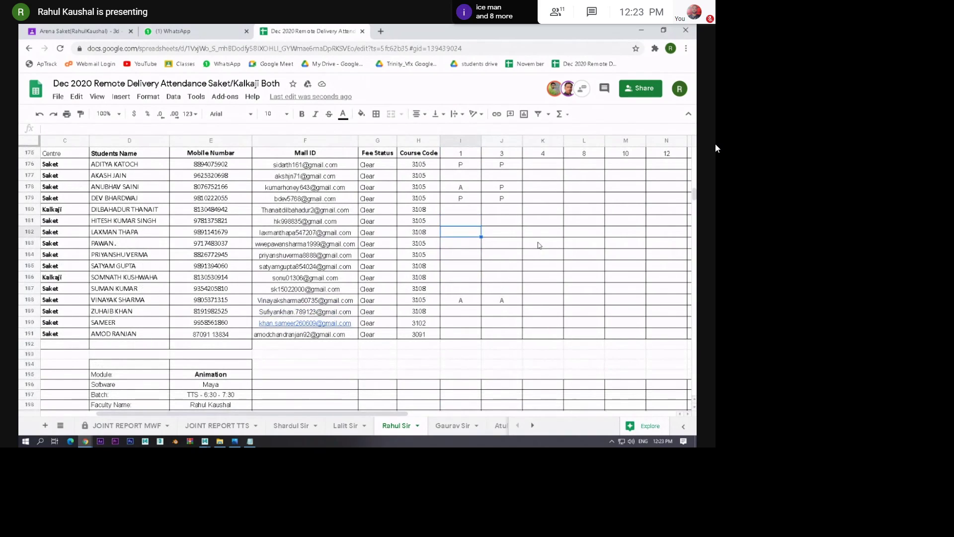
pyautogui.press('Down')
pyautogui.write('P')
pyautogui.press('Return')
# Go back to row 181 of the MAYA batch and enter P for the 1st in I181
pyautogui.press('Down')
pyautogui.press('Down')
pyautogui.press('Down')
pyautogui.press('Down')
pyautogui.press('Down')
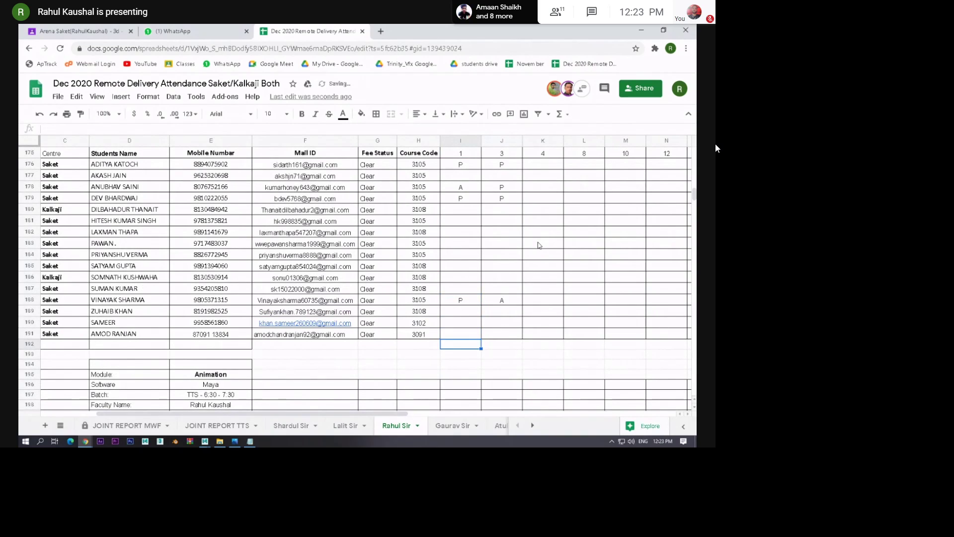
pyautogui.press('Up')
pyautogui.press('Up')
pyautogui.press('Up')
pyautogui.press('Up')
pyautogui.press('Up')
pyautogui.press('Up')
pyautogui.press('Up')
pyautogui.press('Up')
pyautogui.press('Up')
pyautogui.press('Up')
pyautogui.press('Up')
pyautogui.press('Up')
pyautogui.press('Up')
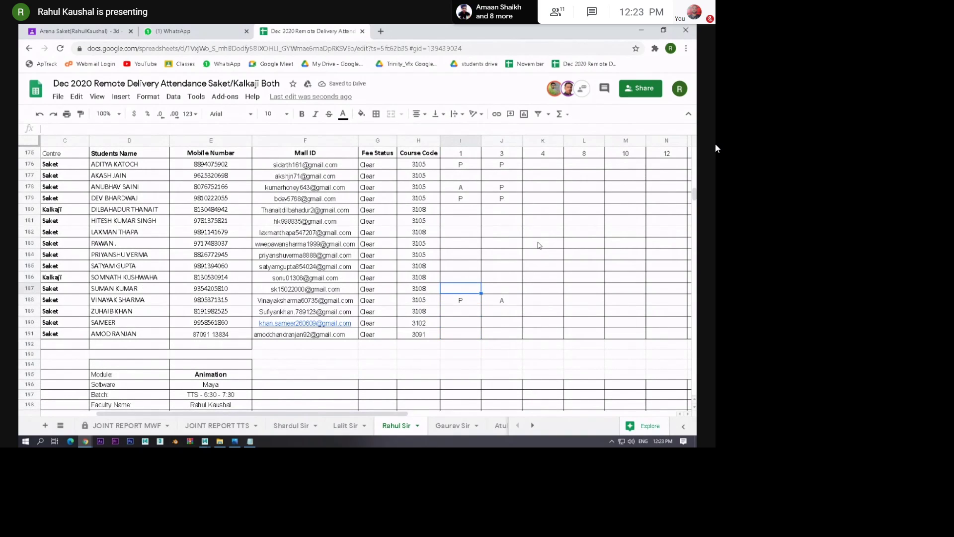
pyautogui.write('P')
pyautogui.press('Return')
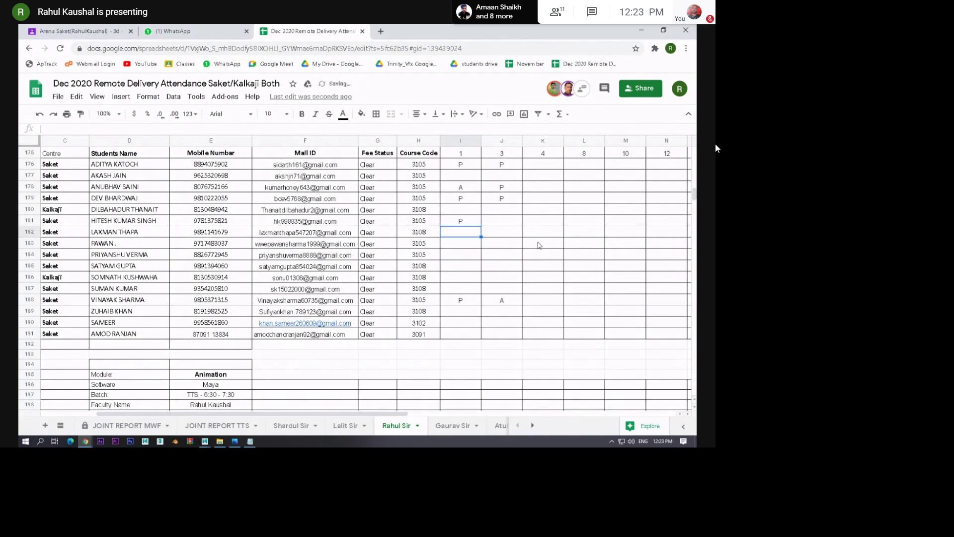
# Look down the column for the 3rd through the MAYA batch to the Animation batch's first student rows
pyautogui.press('Right')
pyautogui.press('Down')
pyautogui.press('Down')
pyautogui.press('Down')
pyautogui.press('Down')
pyautogui.press('Down')
pyautogui.press('Down')
pyautogui.press('Down')
pyautogui.press('Down')
pyautogui.press('Down')
pyautogui.press('Down')
pyautogui.press('Down')
pyautogui.press('Down')
pyautogui.press('Down')
pyautogui.press('Down')
pyautogui.press('Down')
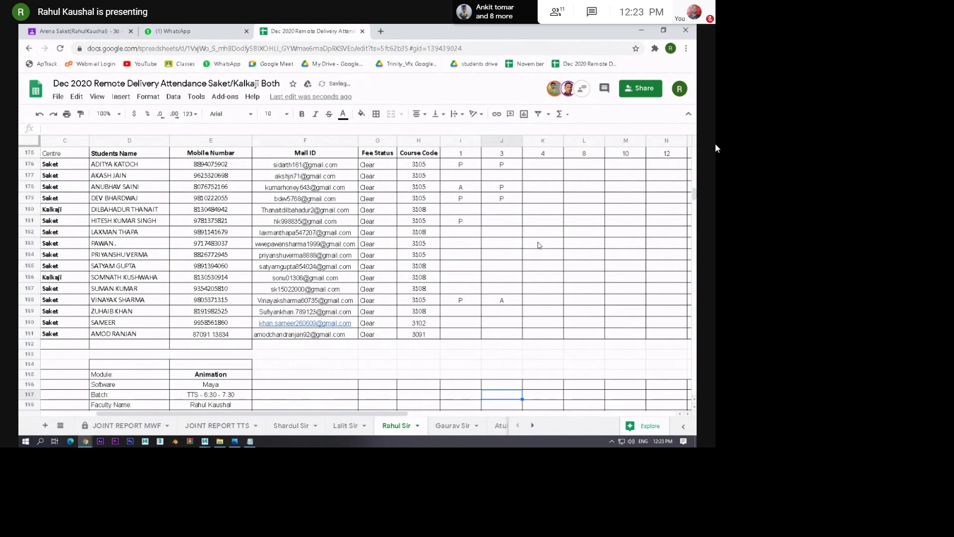
pyautogui.press('Down')
pyautogui.press('Down')
pyautogui.press('Down')
pyautogui.press('Down')
pyautogui.press('Down')
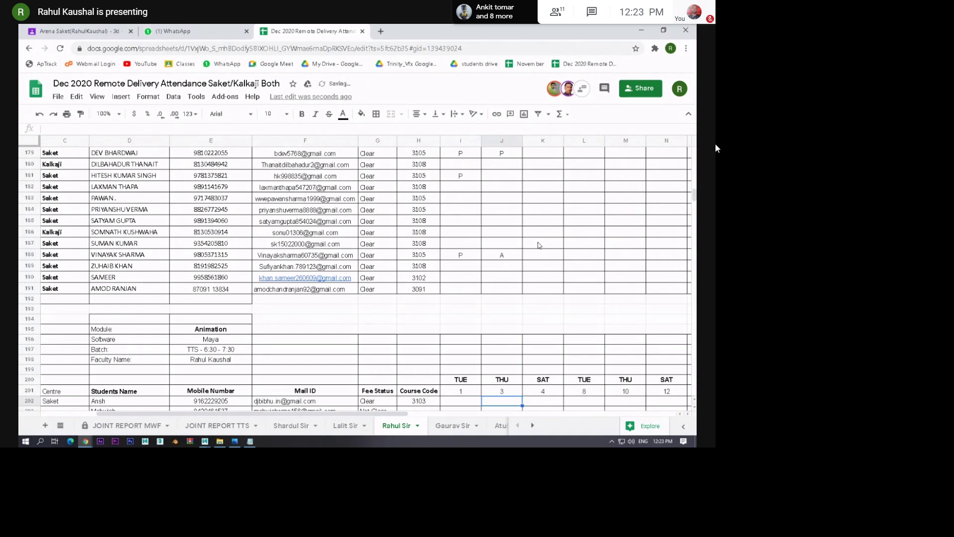
pyautogui.press('Down')
# Look back up the column for the 3rd from the Animation batch to the top of the TTS 10:30 - 12:00 batch
pyautogui.press('Up')
pyautogui.press('Up')
pyautogui.press('Up')
pyautogui.press('Up')
pyautogui.press('Up')
pyautogui.press('Up')
pyautogui.press('Up')
pyautogui.press('Up')
pyautogui.press('Up')
pyautogui.press('Up')
pyautogui.press('Up')
pyautogui.press('Up')
pyautogui.press('Up')
pyautogui.press('Up')
pyautogui.press('Up')
pyautogui.press('Up')
pyautogui.press('Up')
pyautogui.press('Up')
pyautogui.press('Up')
pyautogui.press('Up')
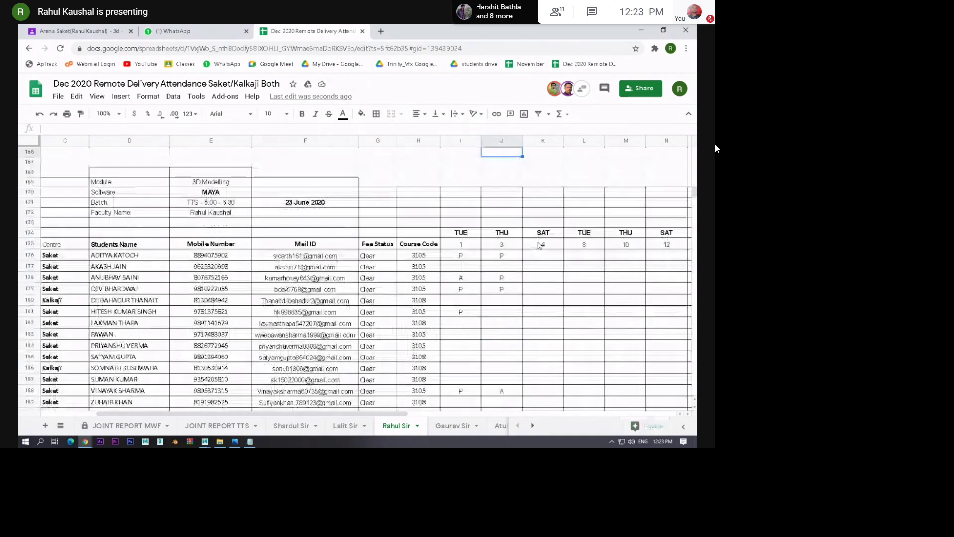
pyautogui.press('Up')
pyautogui.press('Up')
pyautogui.press('Up')
pyautogui.press('Up')
pyautogui.press('Up')
pyautogui.press('Up')
pyautogui.press('Up')
pyautogui.press('Up')
pyautogui.press('Up')
pyautogui.press('Up')
pyautogui.press('Up')
pyautogui.press('Up')
pyautogui.press('Up')
pyautogui.press('Up')
pyautogui.press('Up')
pyautogui.press('Up')
pyautogui.press('Up')
pyautogui.press('Up')
pyautogui.press('Up')
pyautogui.press('Up')
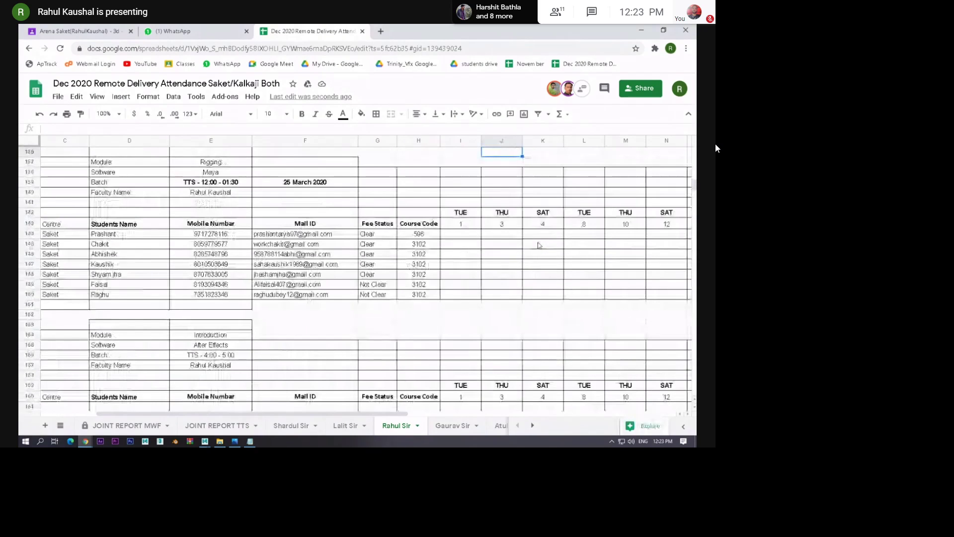
pyautogui.press('Up')
pyautogui.press('Up')
pyautogui.press('Up')
pyautogui.press('Up')
pyautogui.press('Up')
pyautogui.press('Up')
pyautogui.press('Up')
pyautogui.press('Up')
pyautogui.press('Up')
pyautogui.press('Up')
pyautogui.press('Up')
pyautogui.press('Up')
pyautogui.press('Up')
pyautogui.press('Up')
pyautogui.press('Up')
pyautogui.press('Up')
pyautogui.press('Up')
pyautogui.press('Up')
pyautogui.press('Up')
pyautogui.press('Up')
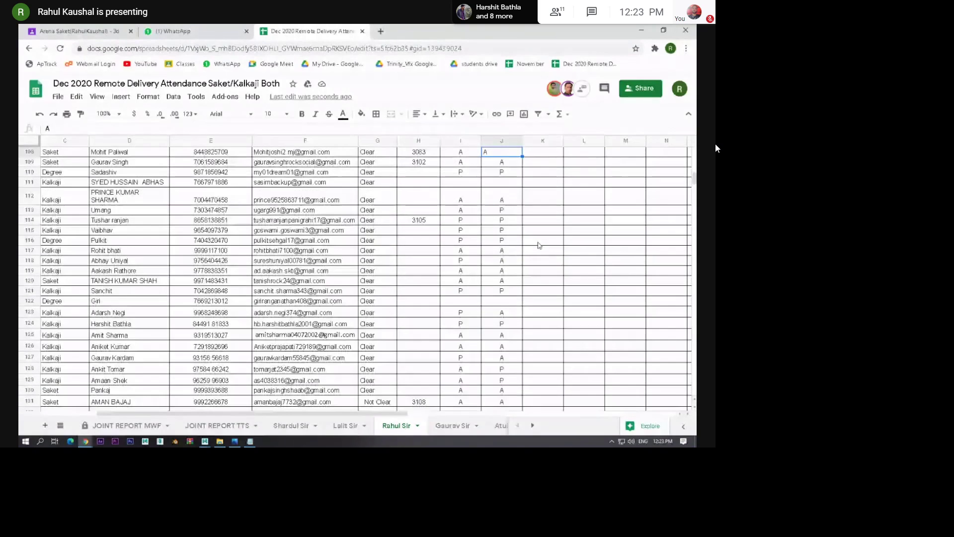
pyautogui.press('Up')
pyautogui.press('Up')
pyautogui.press('Up')
pyautogui.press('Up')
pyautogui.press('Up')
pyautogui.press('Up')
pyautogui.press('Up')
pyautogui.press('Up')
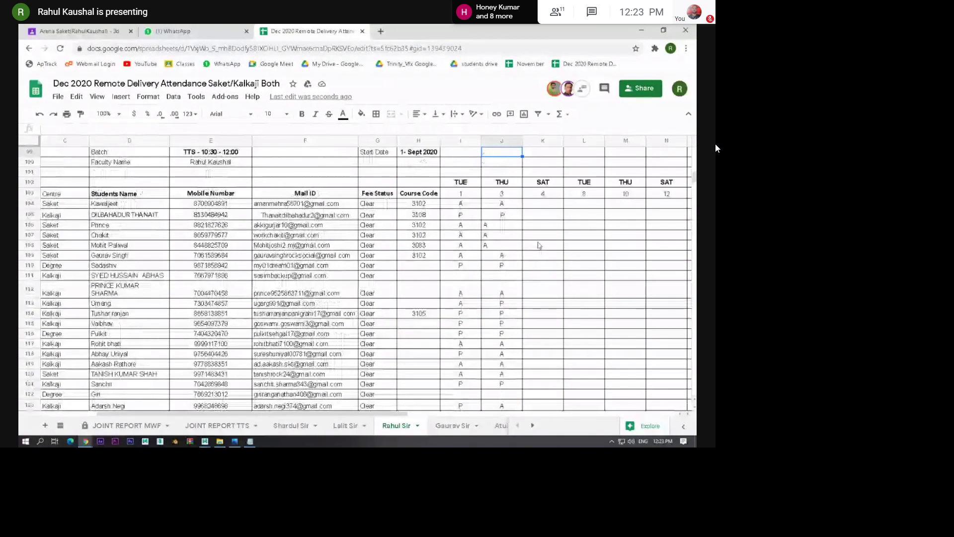
# Centre-align all the attendance entries in column J
pyautogui.click(497, 140)
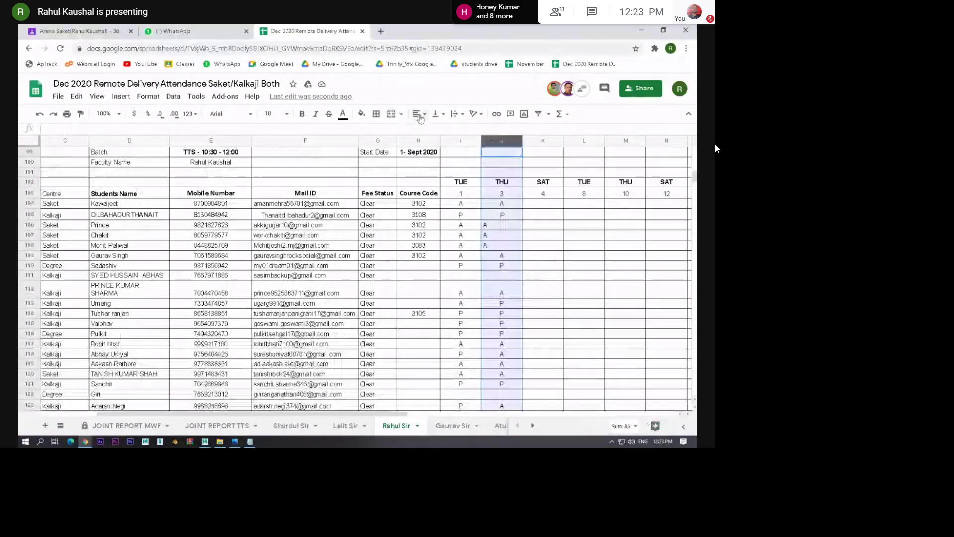
pyautogui.click(417, 234)
pyautogui.scroll(-4, 405, 247)
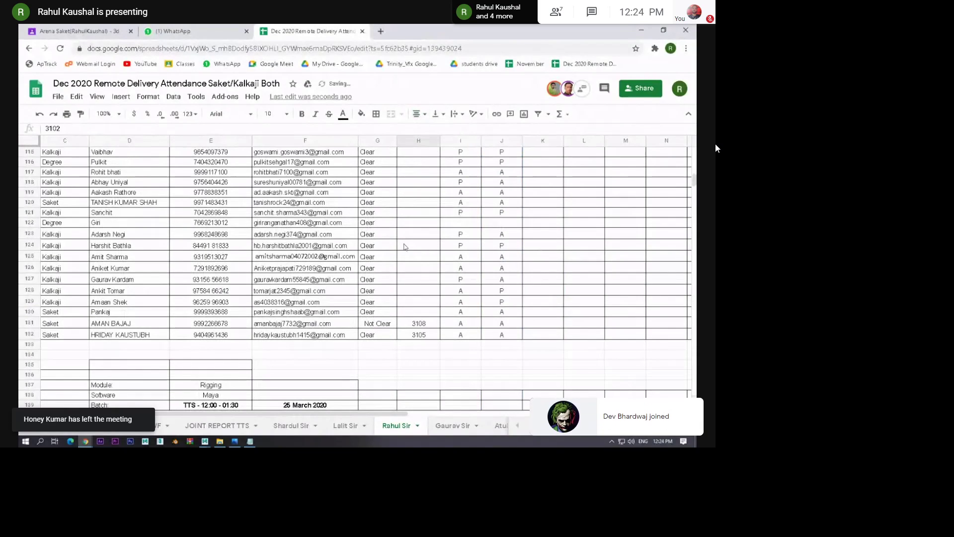
# Open the Maya_Basics TTS 12:00-01:30 class in Google Classroom, replacing the old classroom tab, and start a new stream post
pyautogui.click(173, 31)
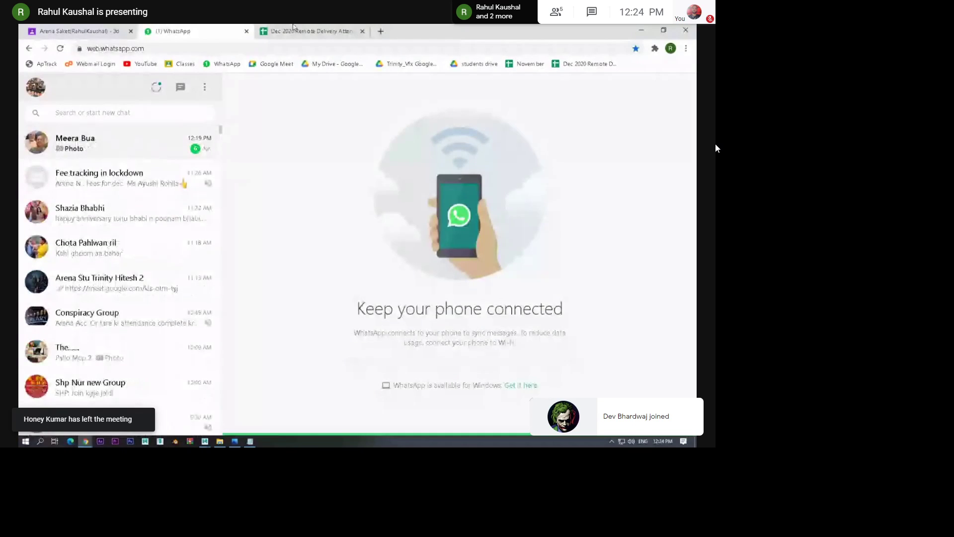
pyautogui.click(295, 30)
pyautogui.click(385, 34)
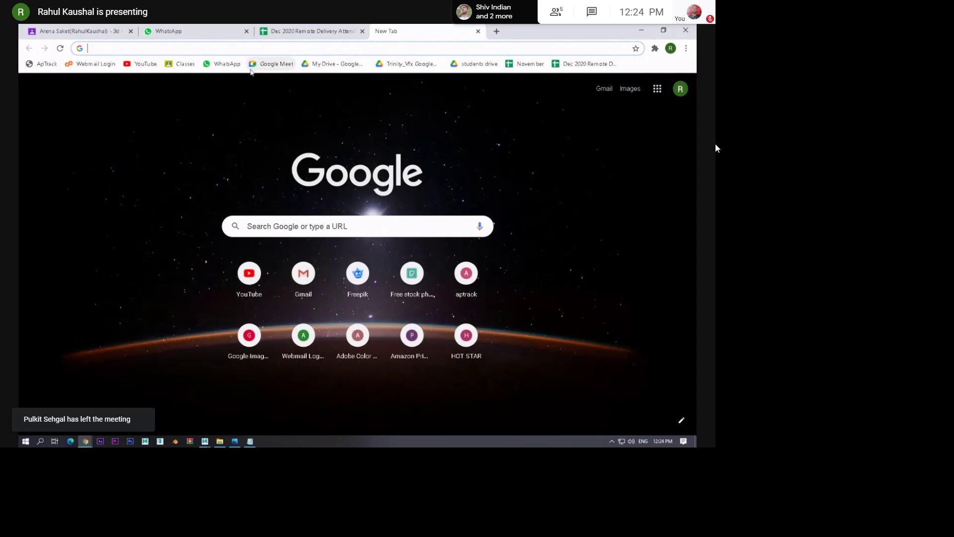
pyautogui.click(181, 68)
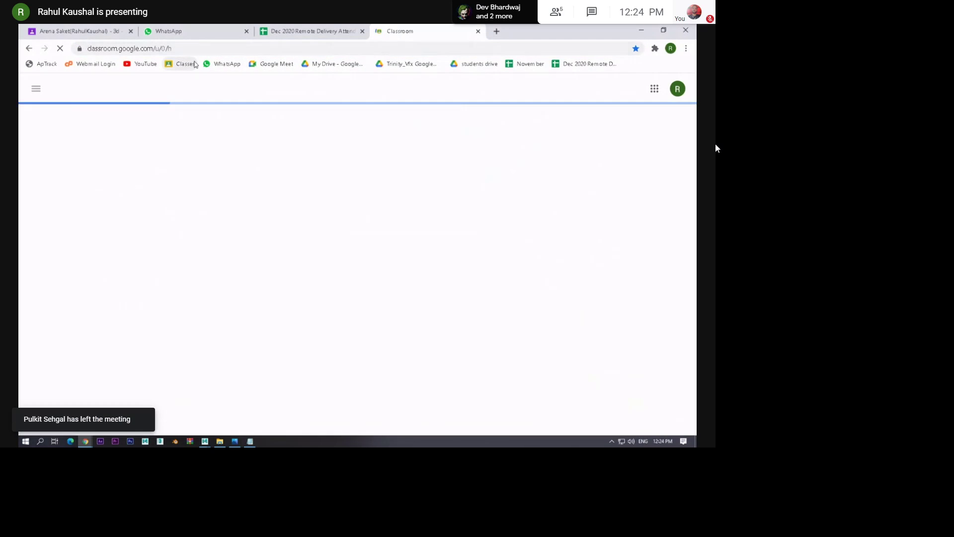
pyautogui.click(131, 32)
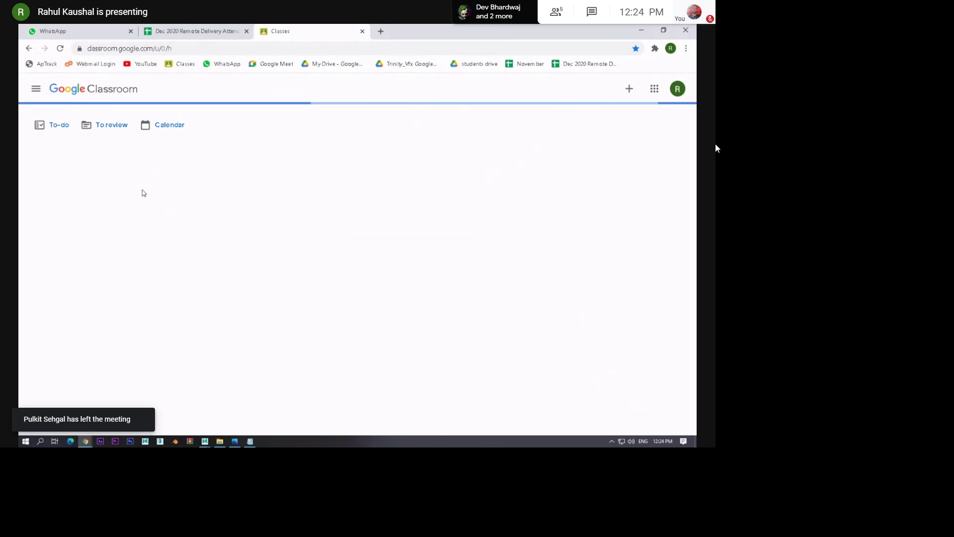
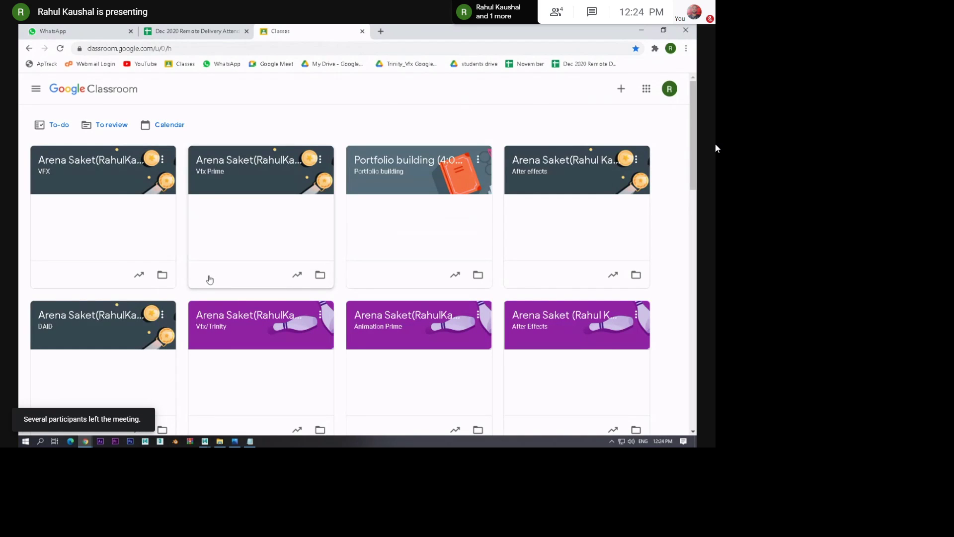
pyautogui.click(473, 378)
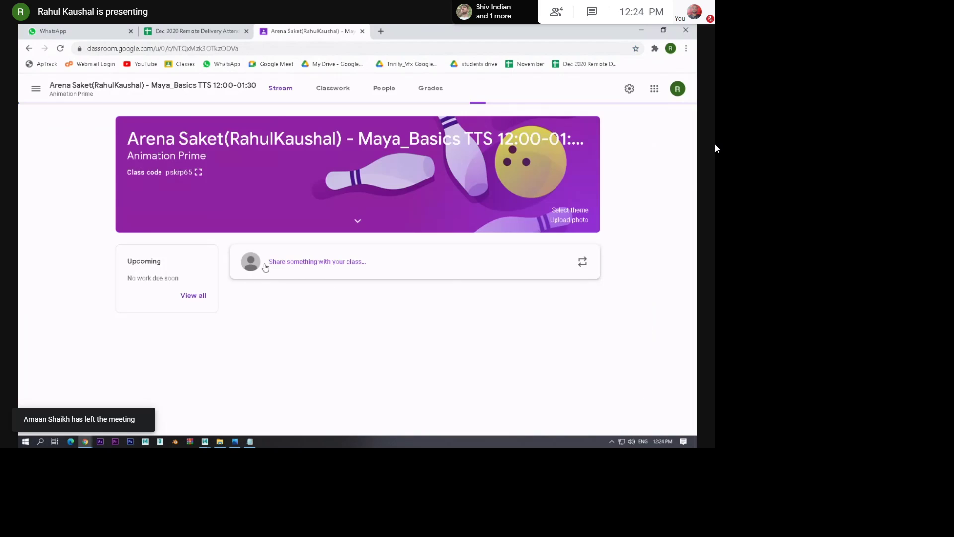
pyautogui.click(279, 264)
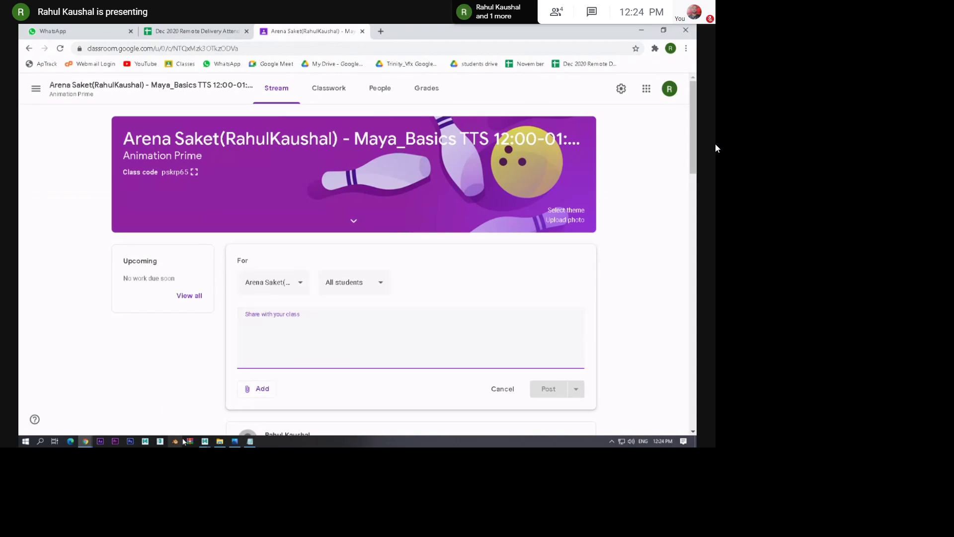
pyautogui.moveTo(221, 441)
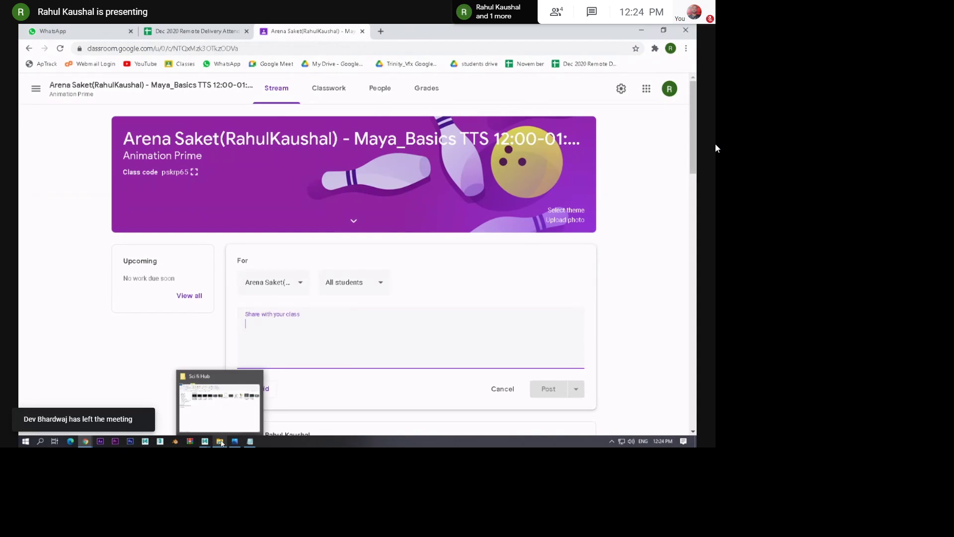
pyautogui.click(212, 410)
pyautogui.click(211, 410)
pyautogui.moveTo(88, 443)
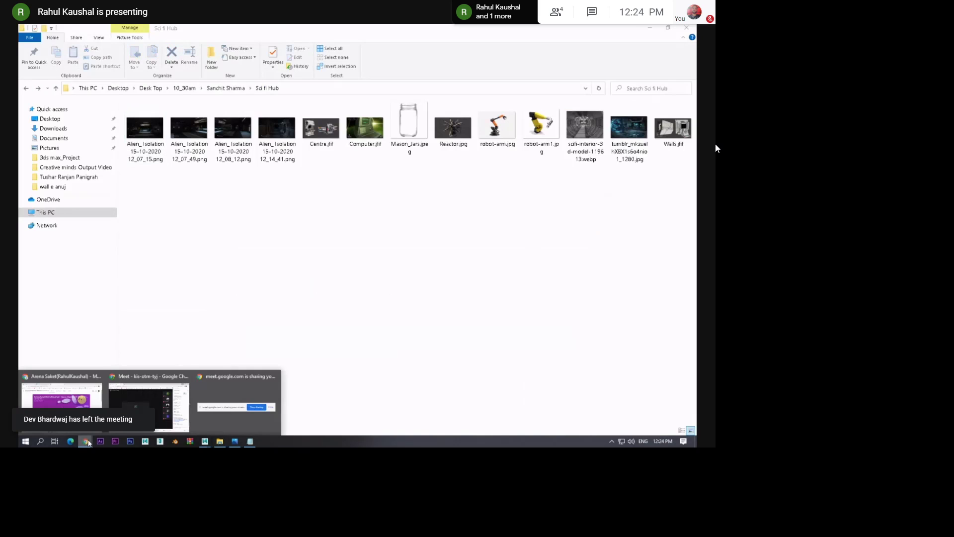
pyautogui.click(91, 425)
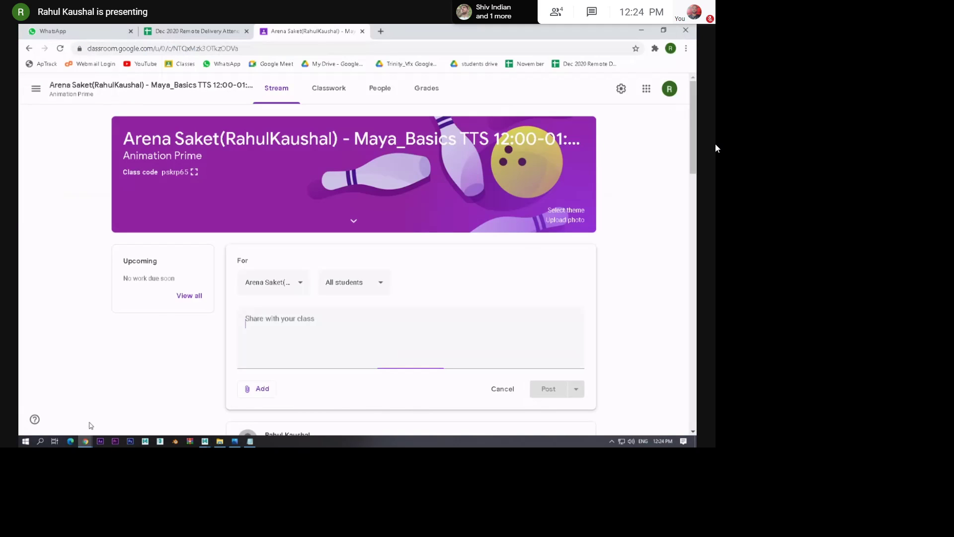
# Switch to WhatsApp and reply "thank you so much" to the relative's "happy anniversary" message received at 11:22 AM
pyautogui.click(100, 28)
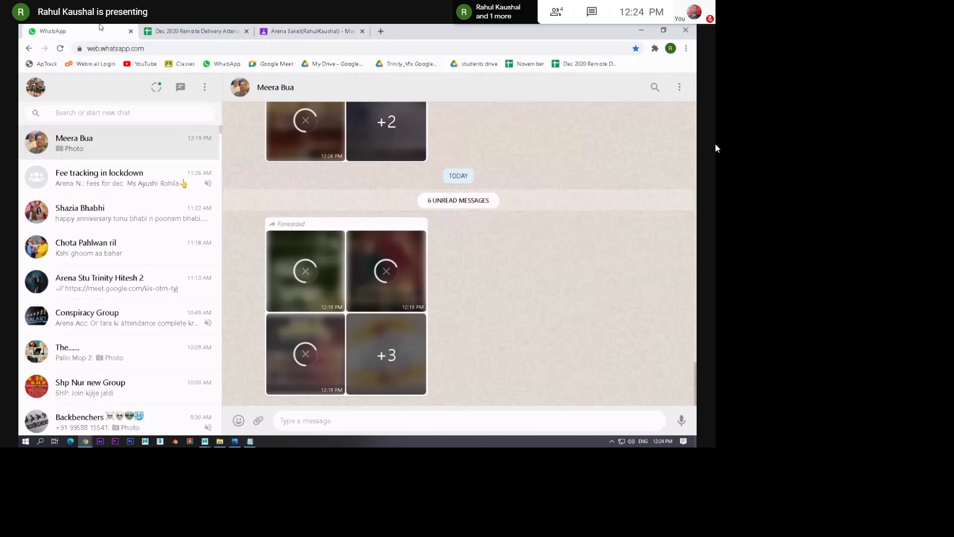
pyautogui.click(119, 213)
pyautogui.write('tHA')
pyautogui.press('BackSpace')
pyautogui.press('BackSpace')
pyautogui.press('BackSpace')
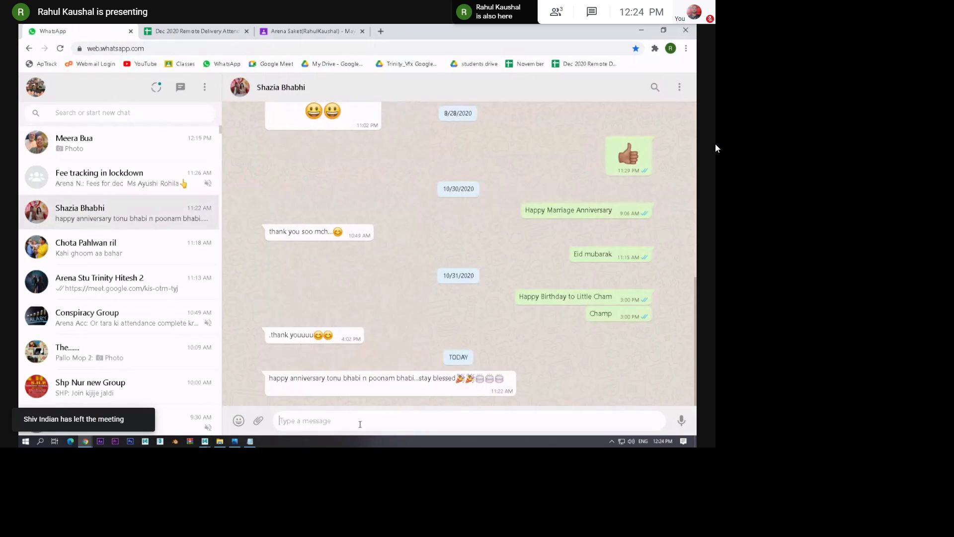
pyautogui.write('thank you')
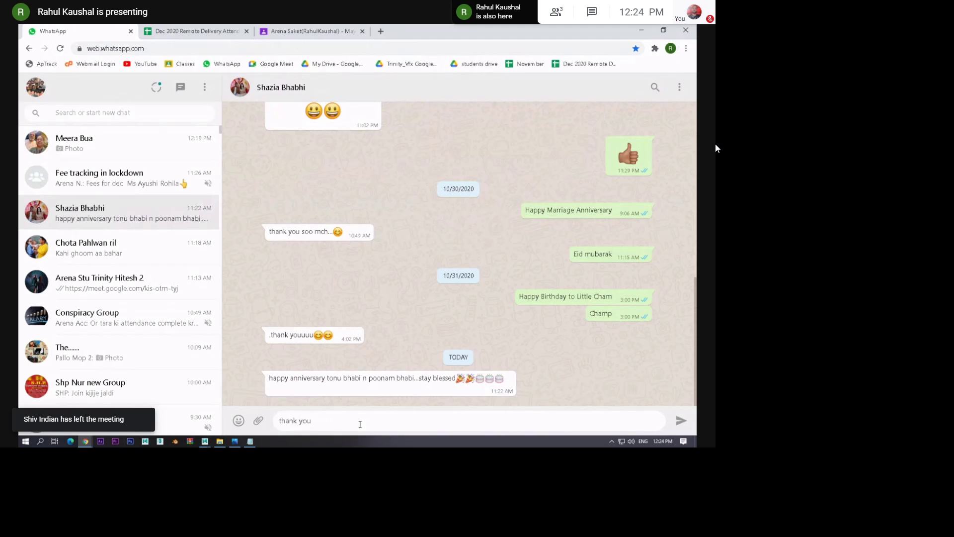
pyautogui.write(' so much')
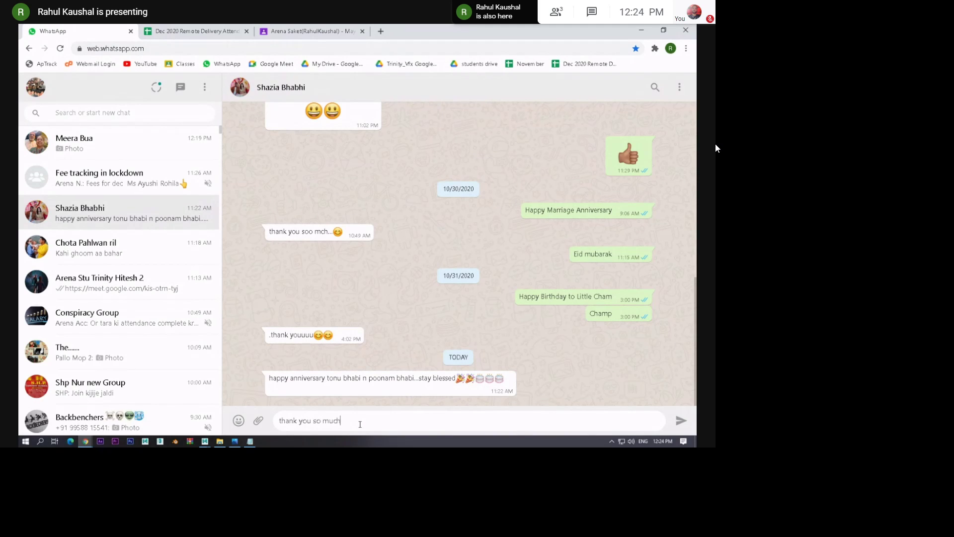
pyautogui.press('Return')
# Reply "abhi bahr ghoom ke he aya hu" and "Thanks bhai" in the chat whose last message is "Kahi ghoom aa bahar"
pyautogui.click(93, 248)
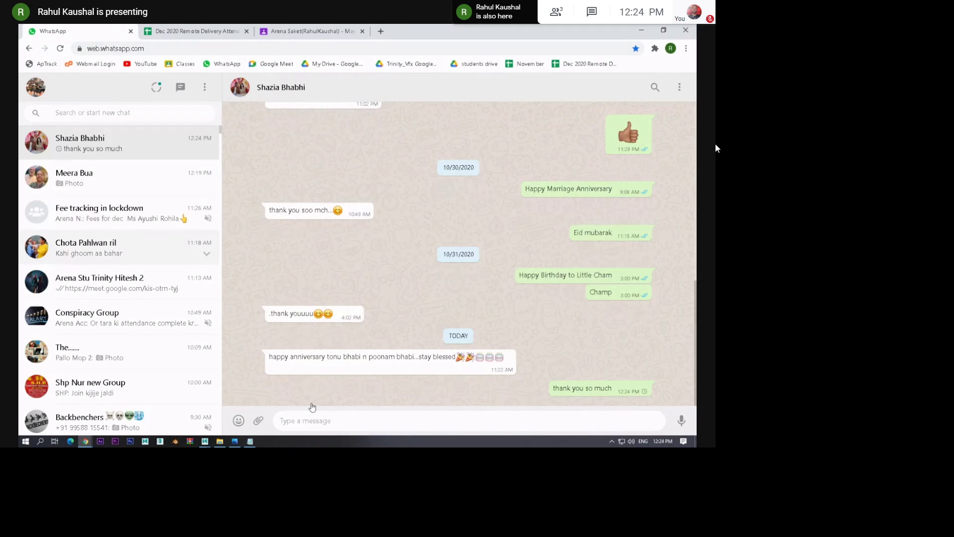
pyautogui.write('ab')
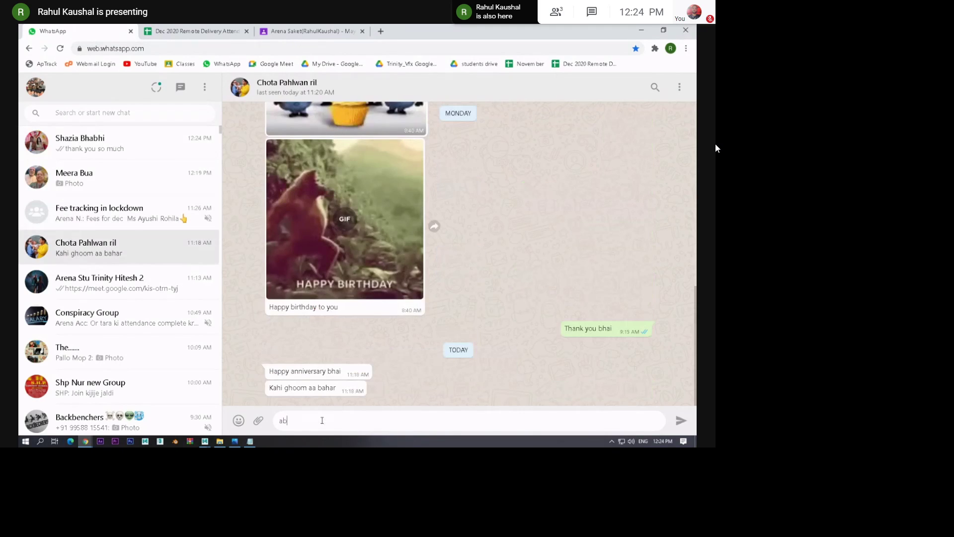
pyautogui.write('hi bahr ghoom ke')
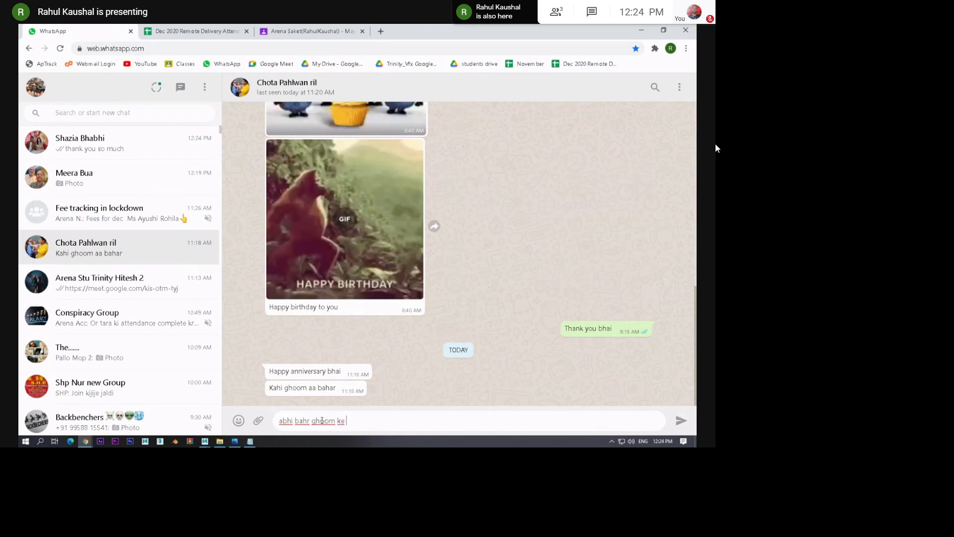
pyautogui.write(' he aya hu')
pyautogui.press('Return')
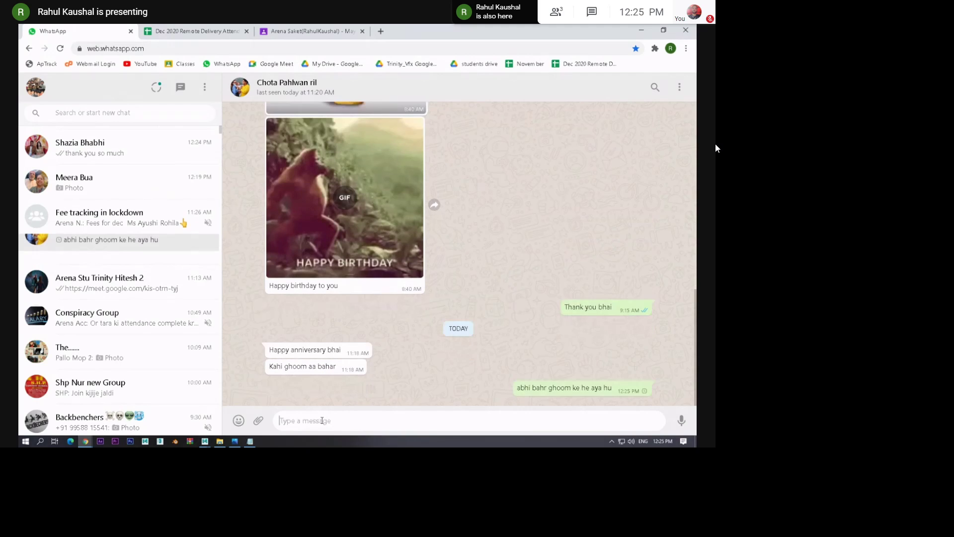
pyautogui.write('Thanks bha')
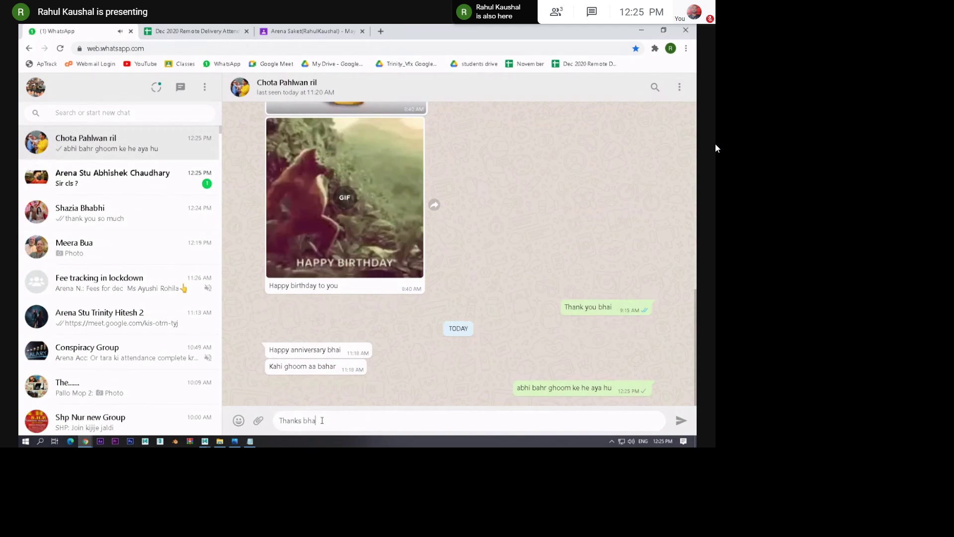
pyautogui.write('i')
pyautogui.press('Return')
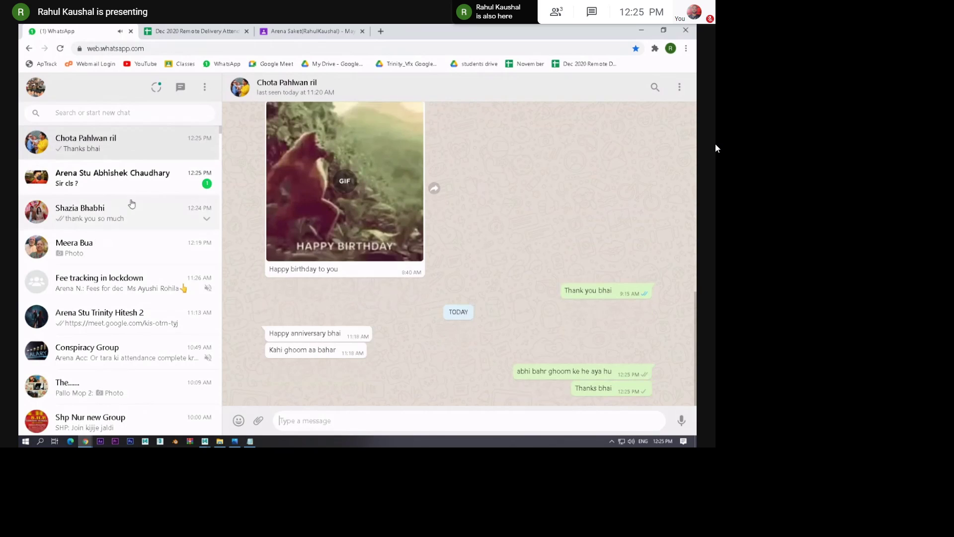
# Reply "ha wait" to the student's unread message asking about the class
pyautogui.click(130, 184)
pyautogui.write('ha wait')
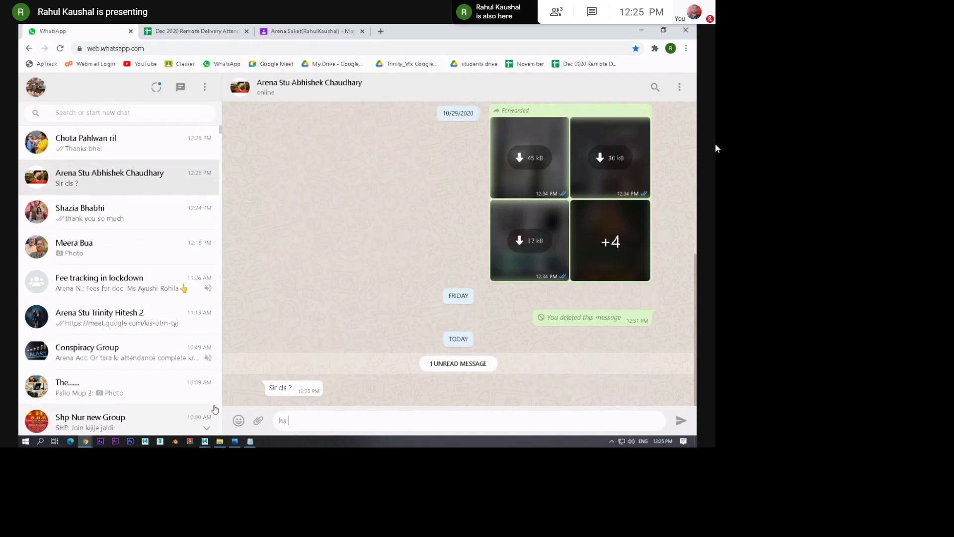
pyautogui.press('Return')
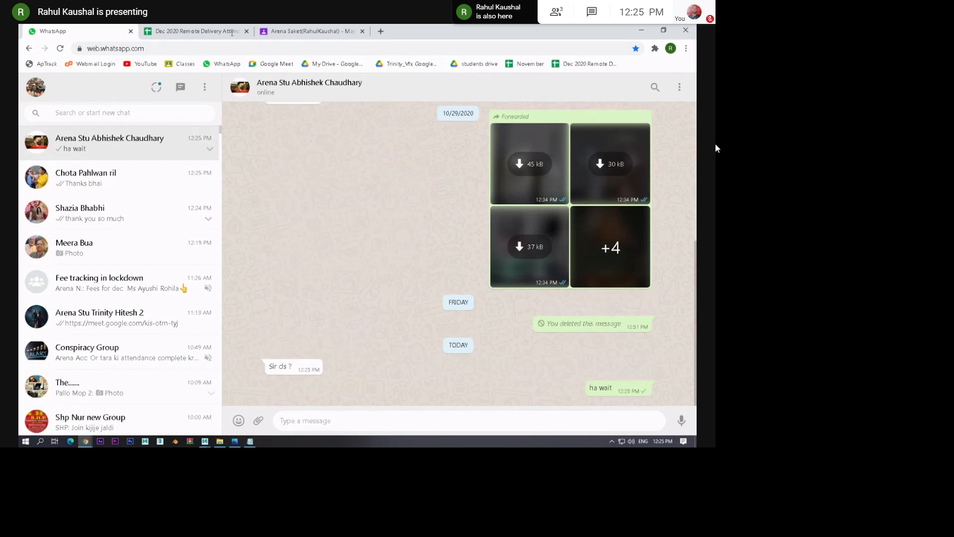
# Return to the Maya_Basics class in Google Classroom and post the Google Meet link to all students
pyautogui.click(307, 29)
pyautogui.write('https://meet.google.com/kis-otm-tyj')
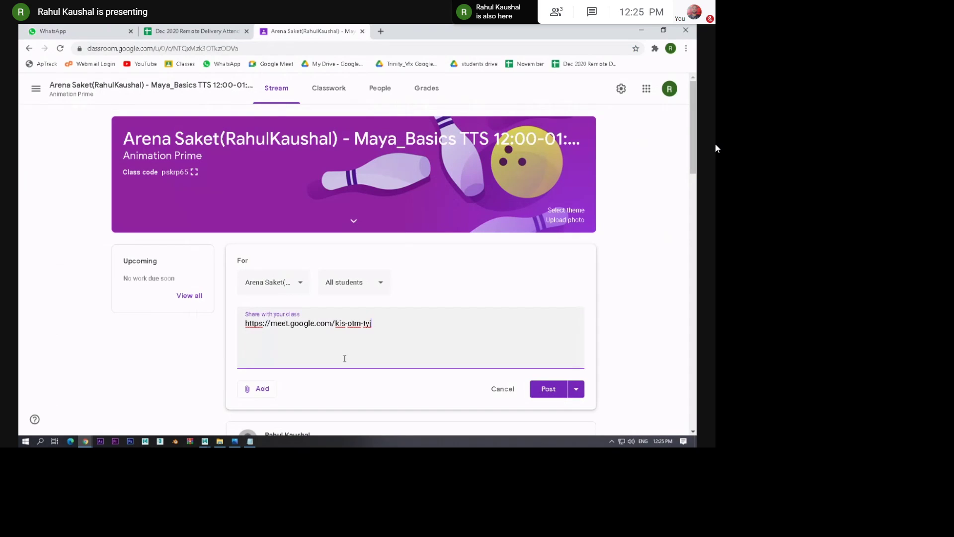
pyautogui.click(557, 389)
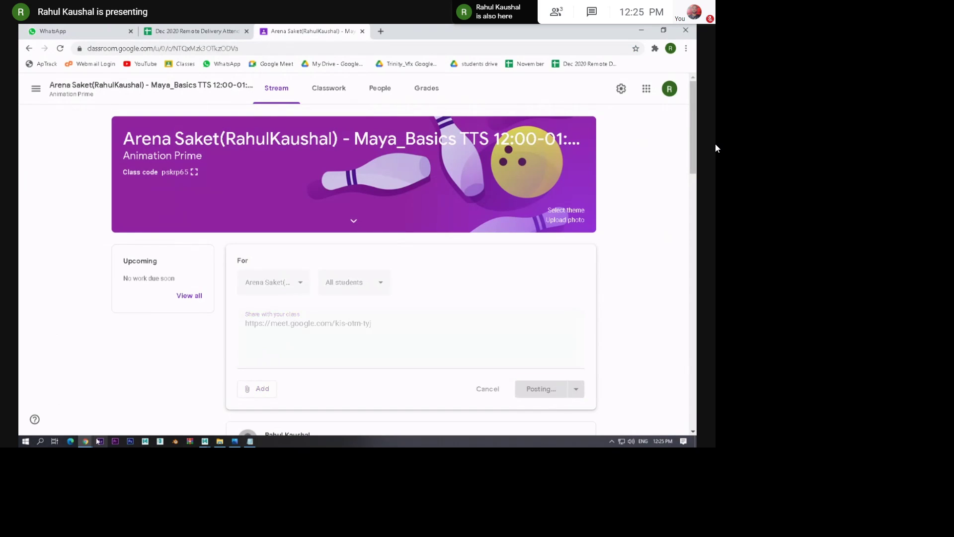
# Switch to the Google Meet call and ask to remove the remaining participant from the meeting
pyautogui.moveTo(85, 441)
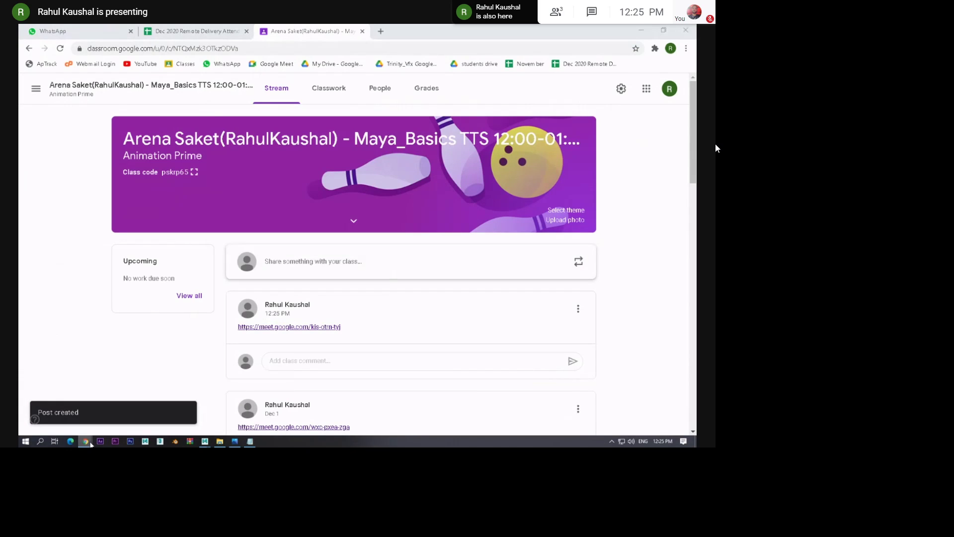
pyautogui.click(162, 420)
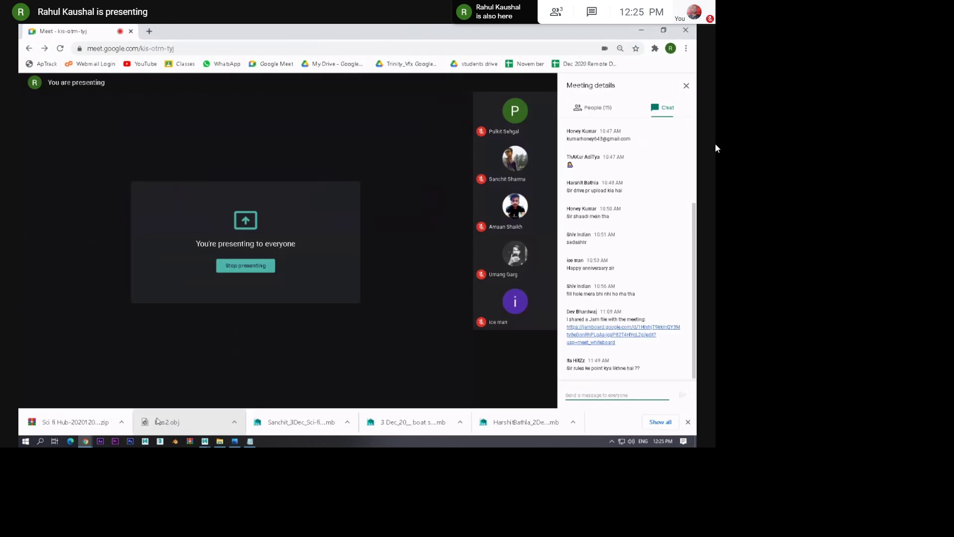
pyautogui.click(593, 108)
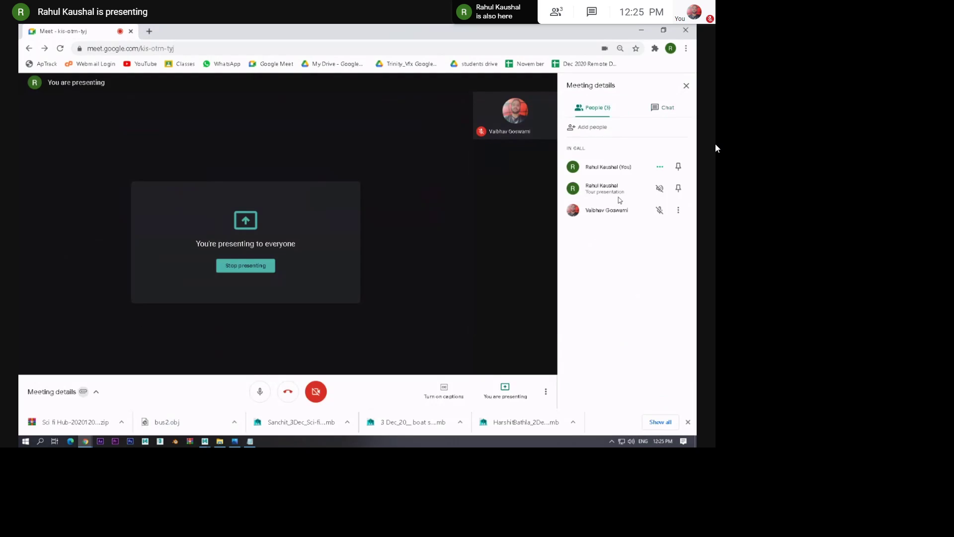
pyautogui.click(679, 210)
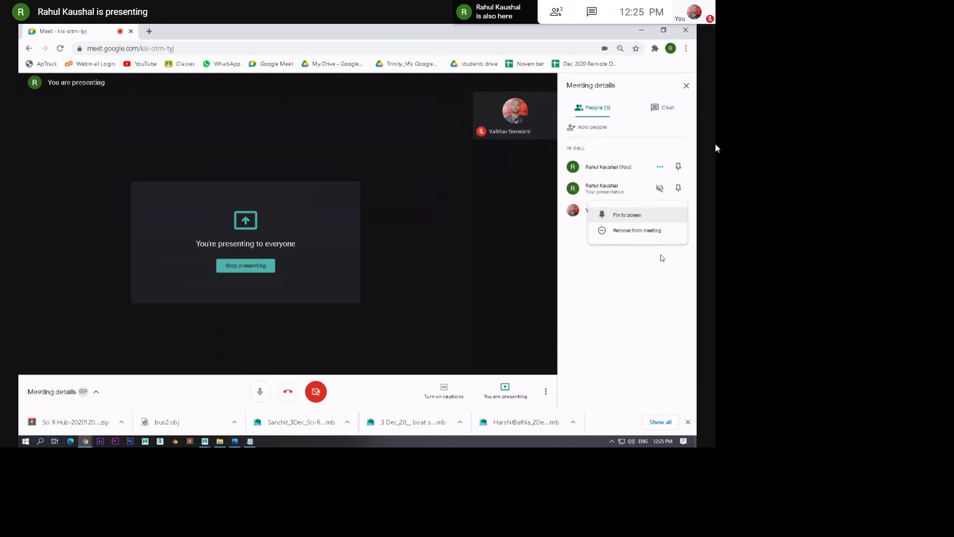
pyautogui.click(639, 230)
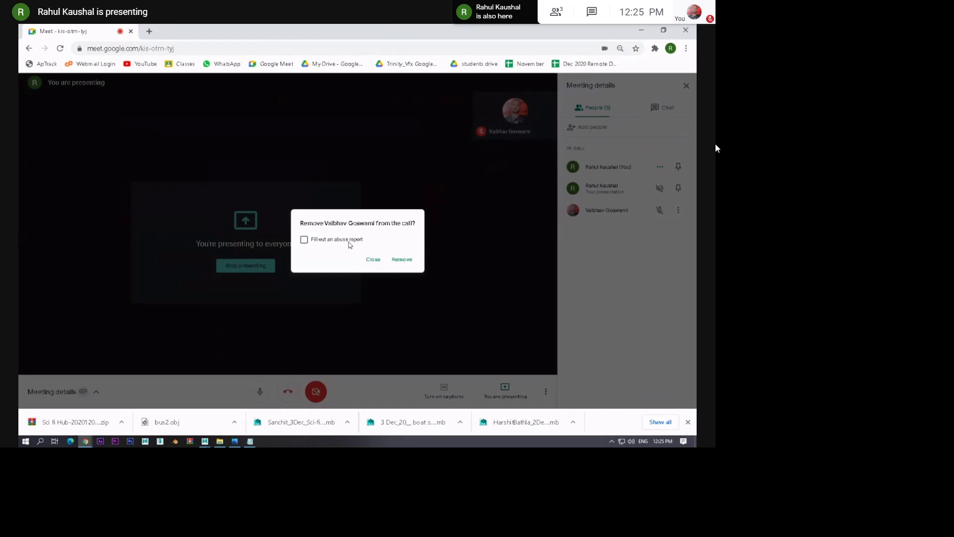